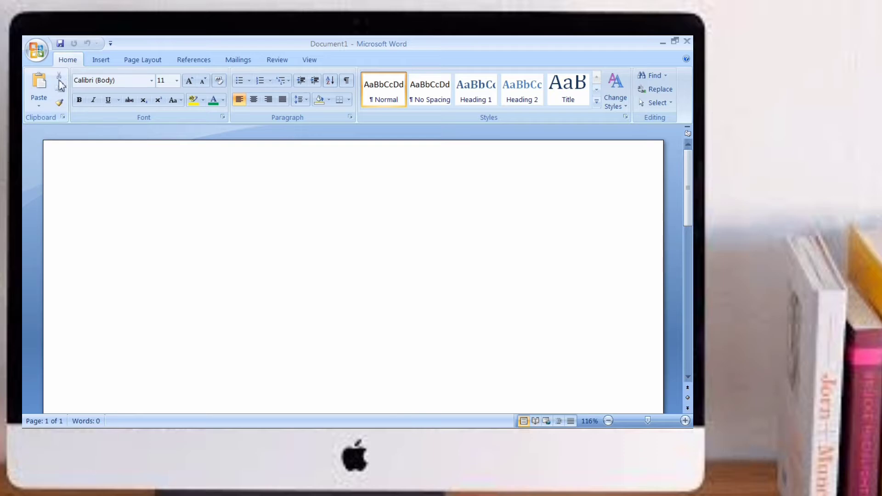
Step: Insert a table with 5 columns and 2 rows into the blank document
click(103, 60)
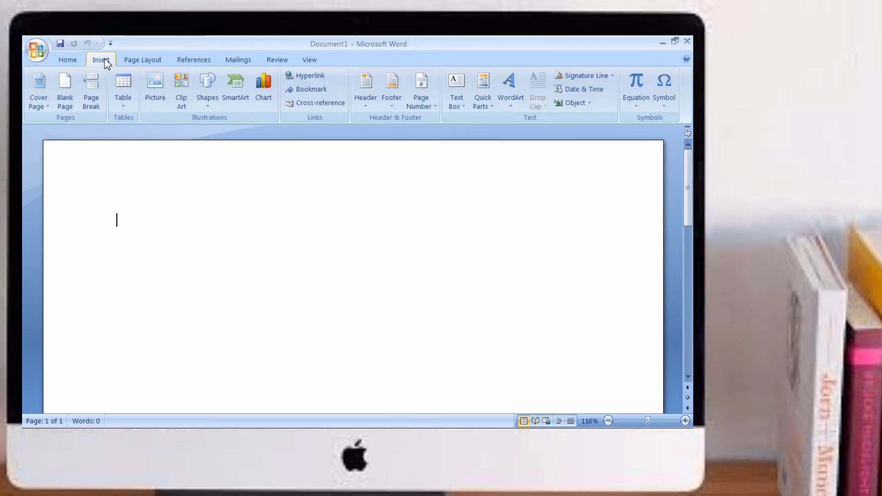
click(122, 110)
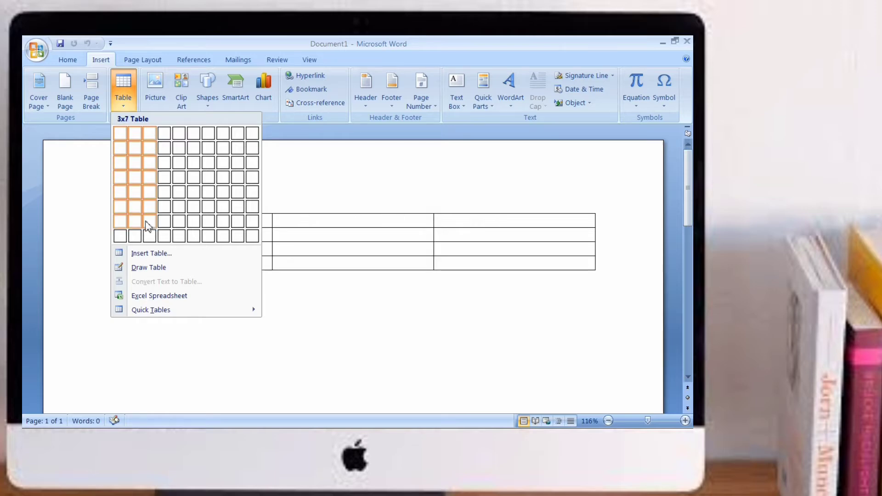
click(147, 254)
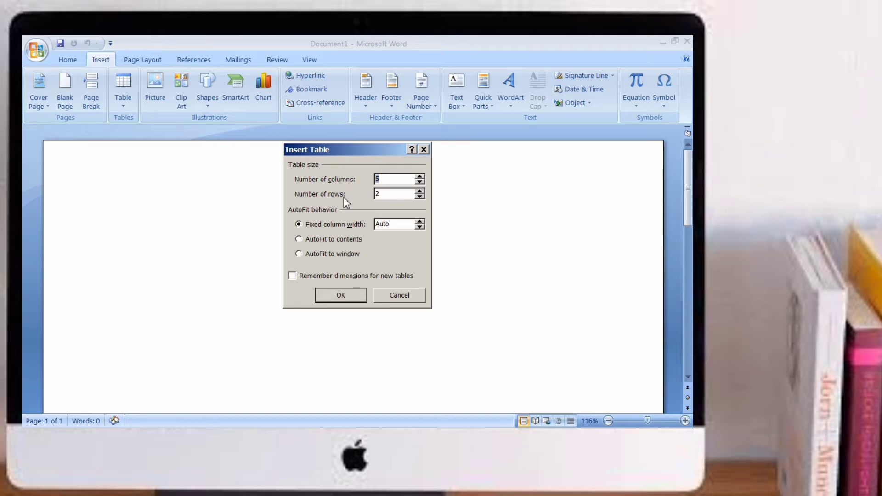
click(341, 295)
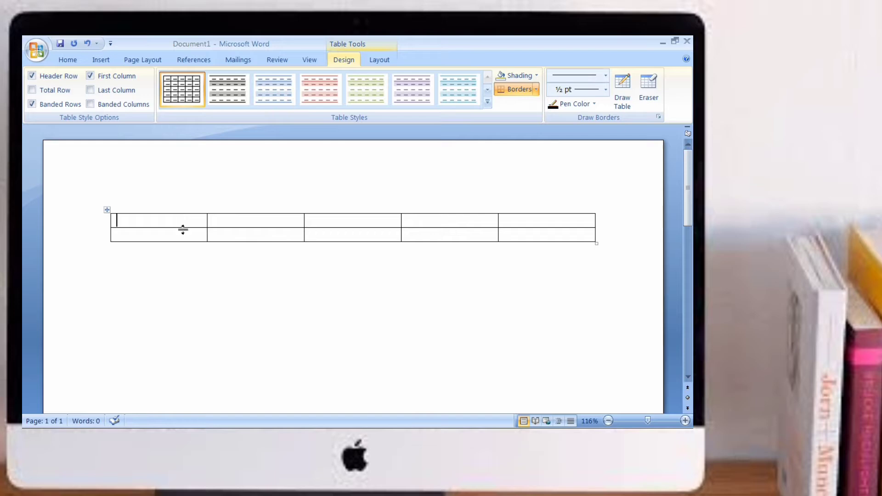
Step: Select the table's third column and turn off the Banded Rows table style option
mouse_move(183, 224)
mouse_down()
mouse_move(182, 243)
mouse_move(224, 222)
mouse_move(534, 222)
mouse_up()
click(211, 199)
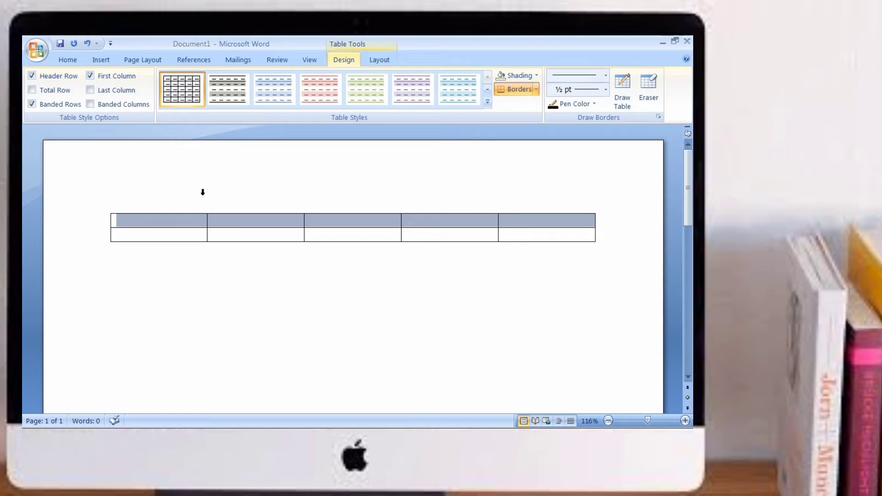
click(228, 221)
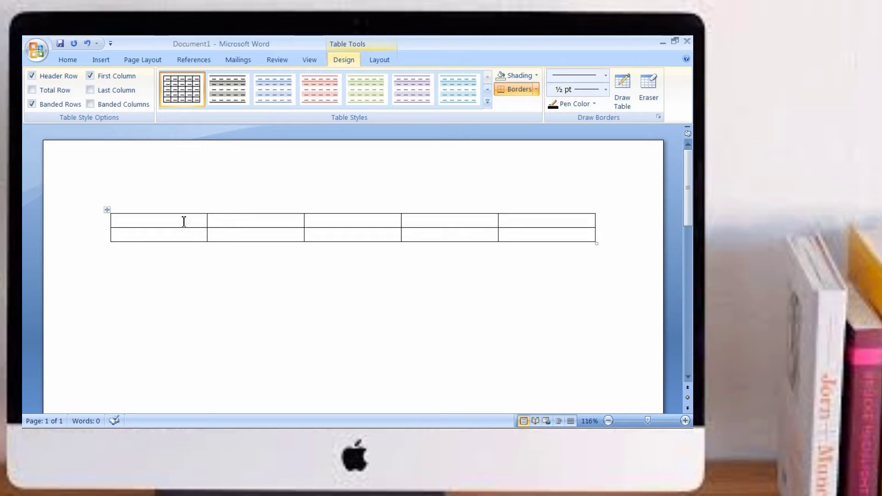
drag(184, 221, 508, 224)
click(230, 162)
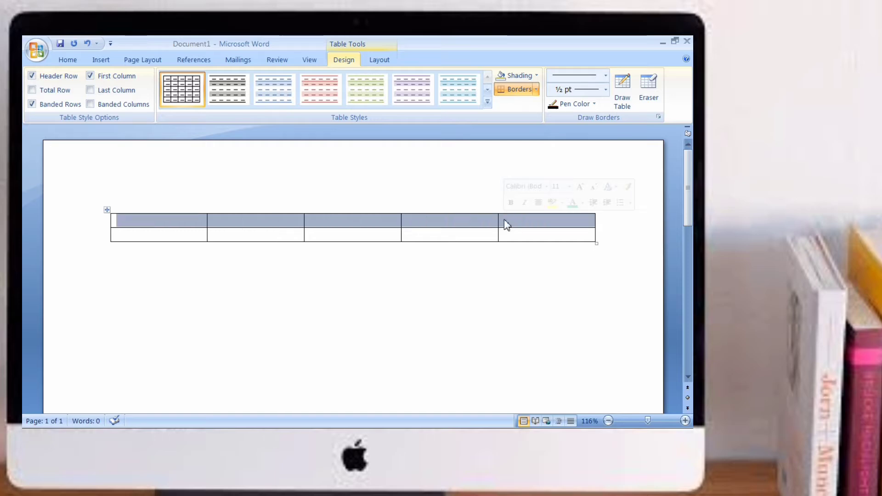
click(401, 183)
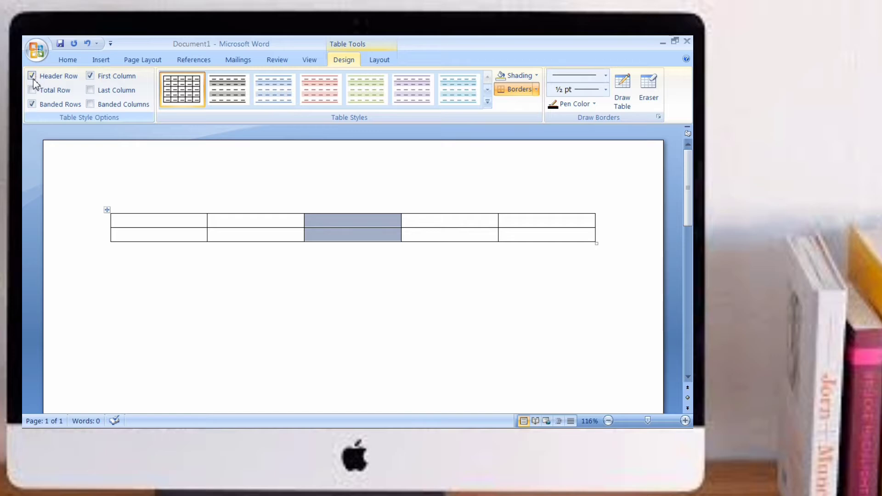
click(32, 104)
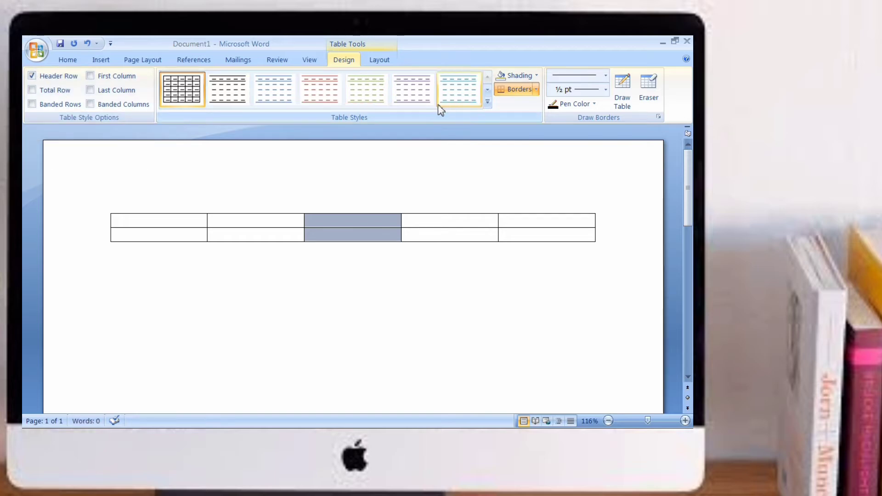
Step: Browse the table styles gallery without applying a style
click(487, 105)
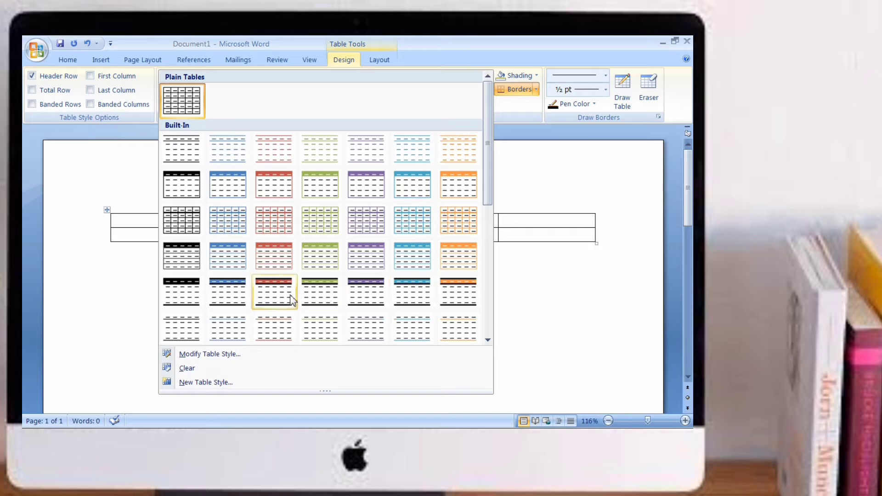
click(148, 220)
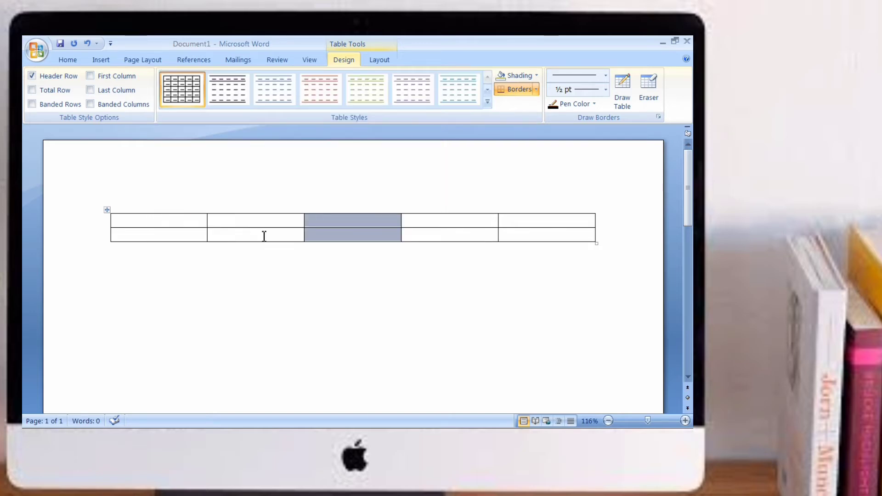
click(487, 101)
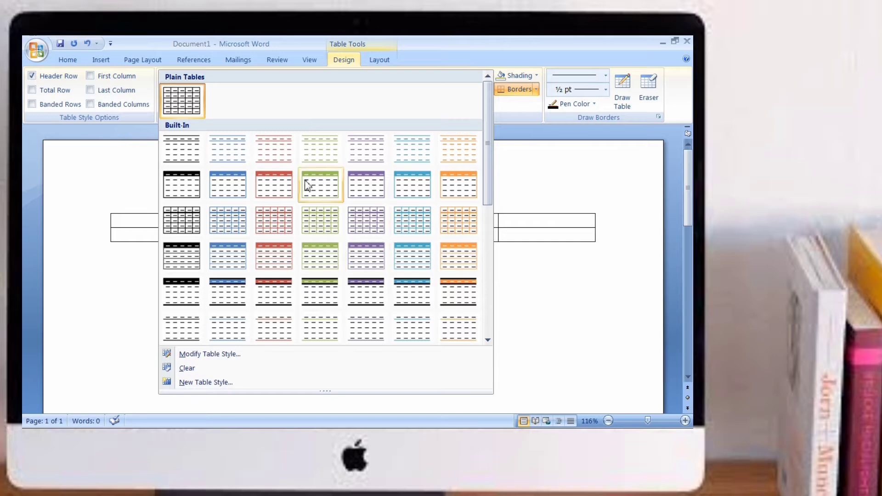
click(518, 182)
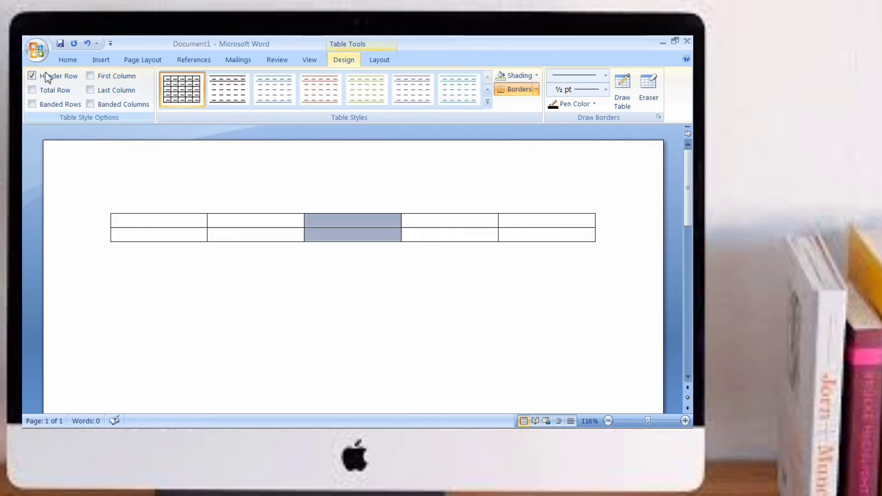
Step: Turn off the Header Row option and preview the styles gallery with Total Row briefly enabled
click(32, 76)
click(32, 90)
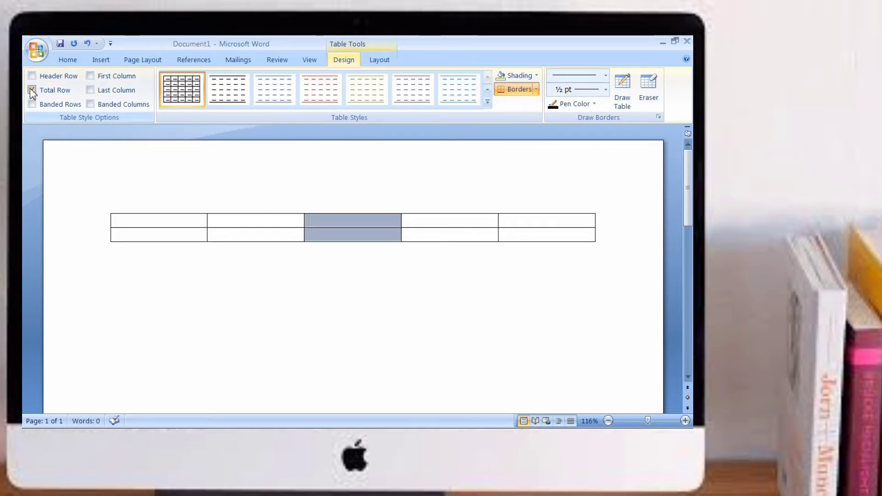
click(488, 103)
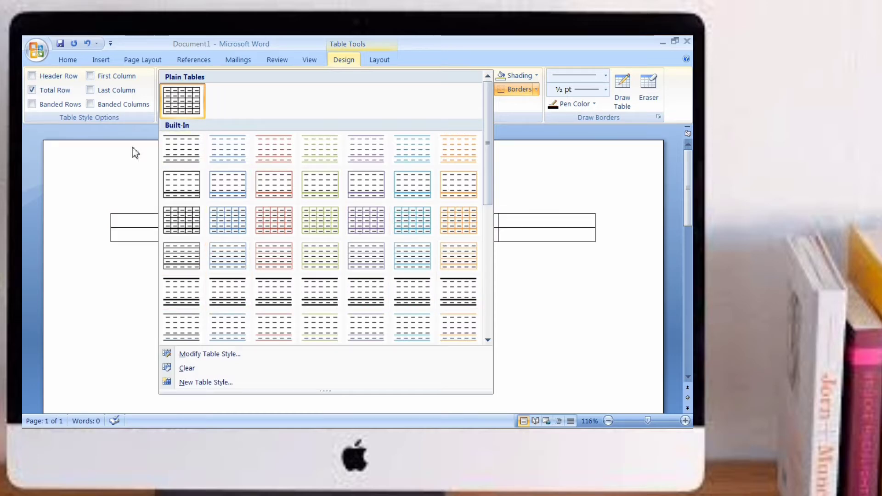
click(32, 90)
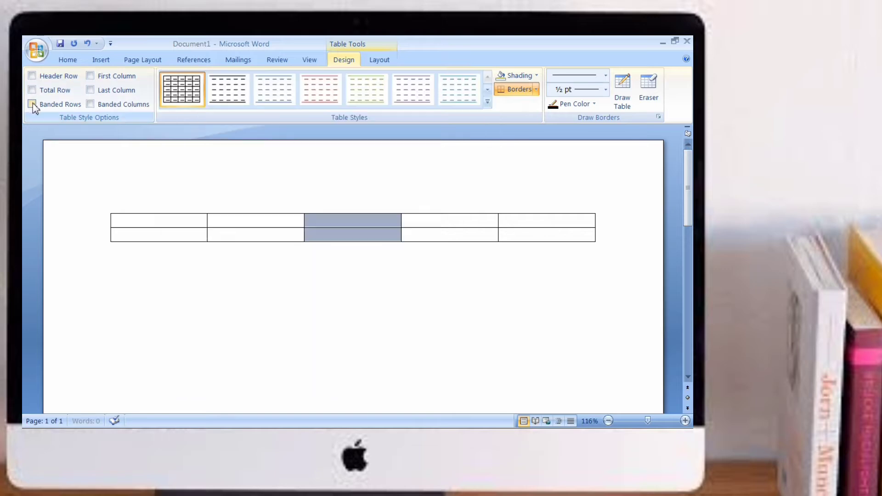
Step: Preview the styles gallery with Banded Rows turned on, then turn Banded Rows off again
click(32, 105)
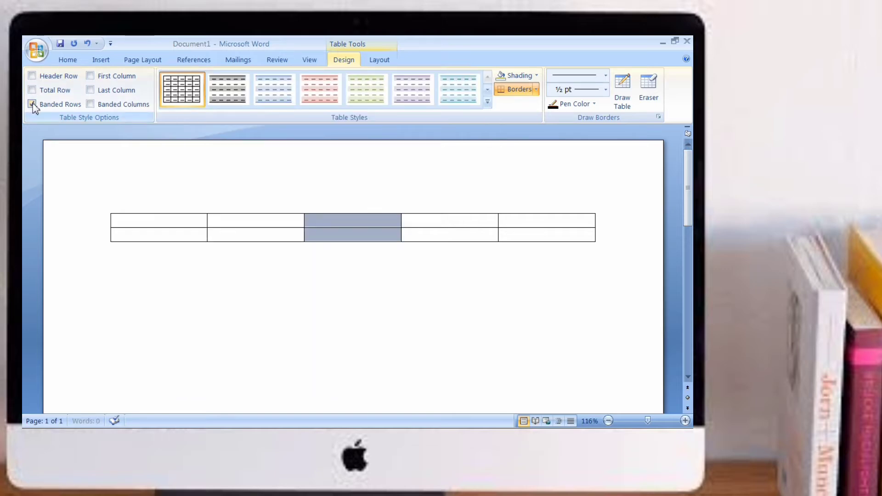
click(488, 101)
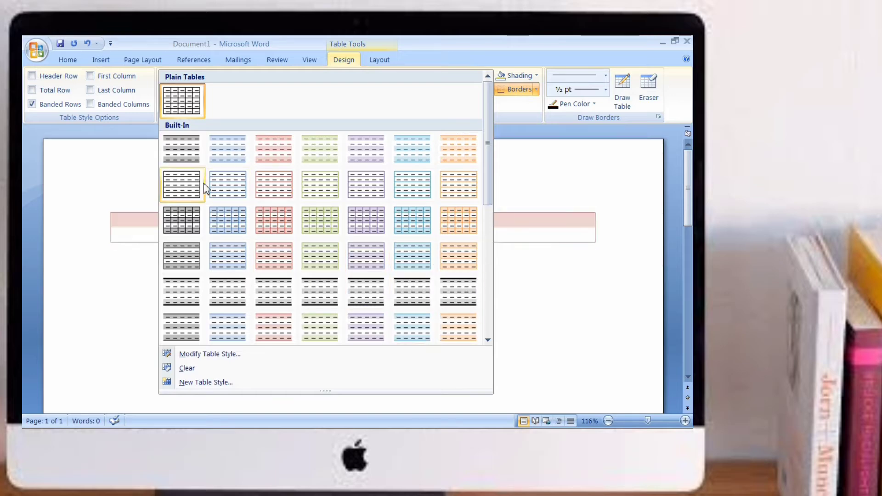
click(124, 169)
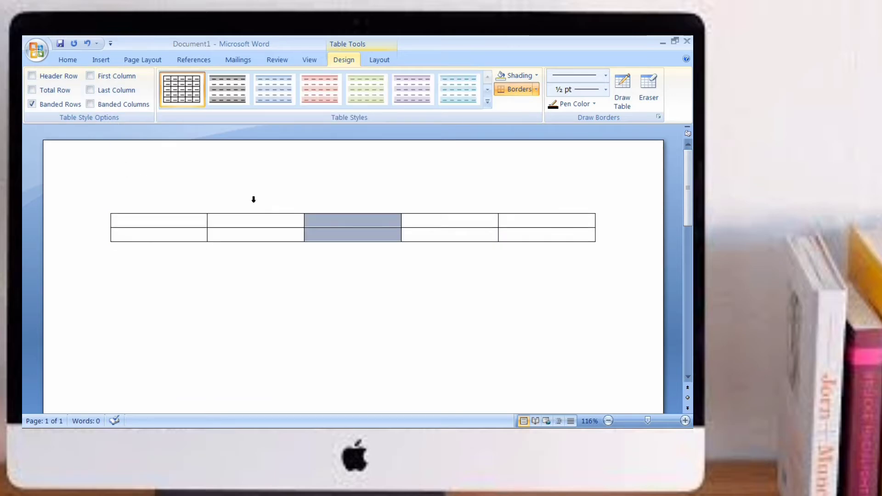
click(33, 104)
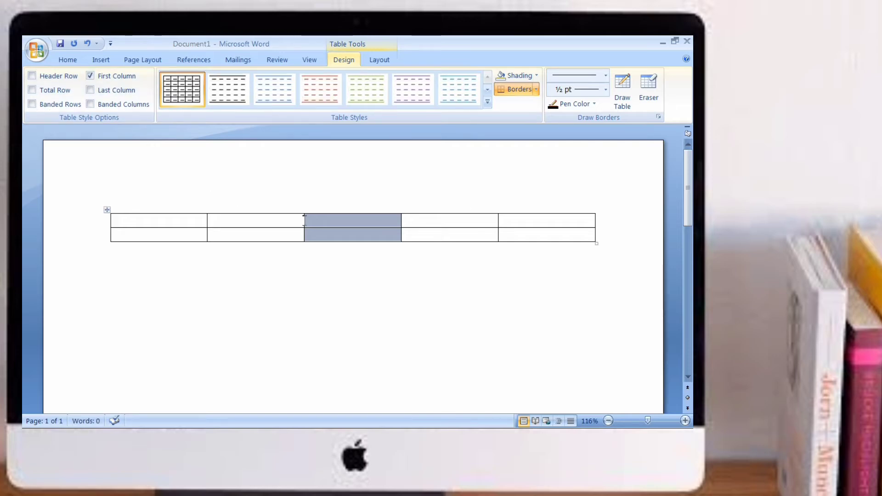
Step: Apply the built-in table style with a dark highlighted first column
click(488, 102)
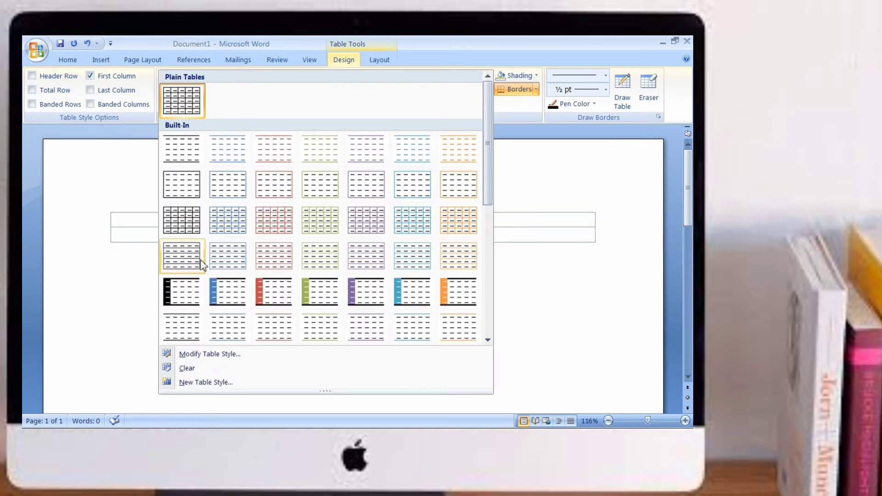
click(174, 296)
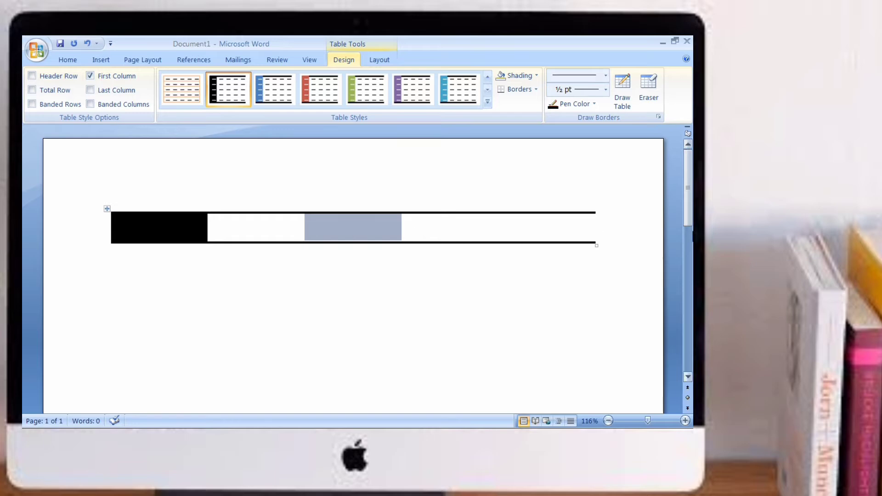
click(417, 185)
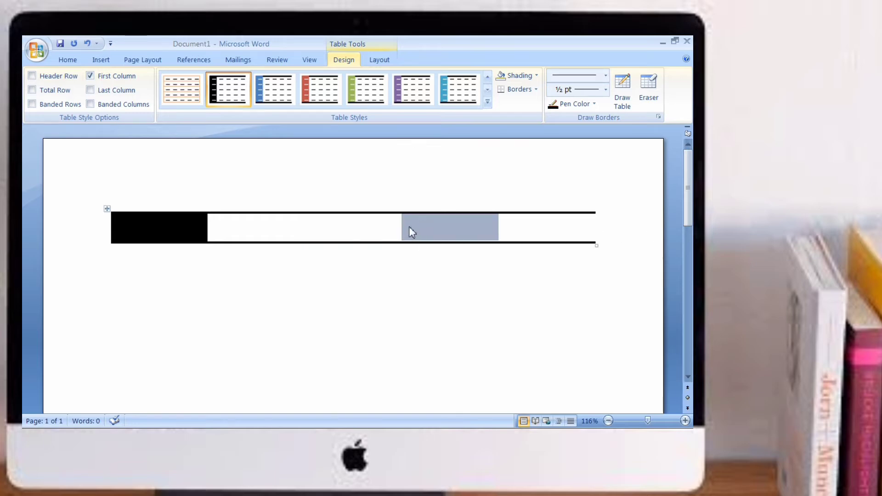
click(362, 253)
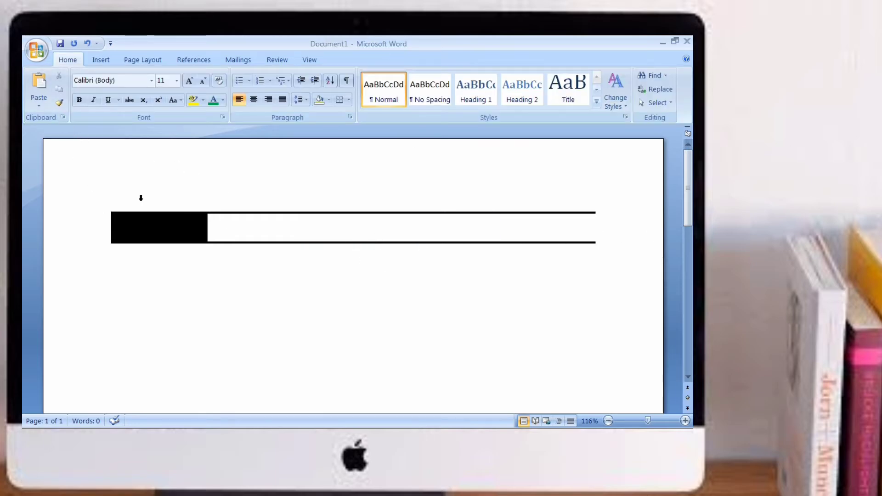
Step: Select the middle columns of the table and cut them out
click(240, 232)
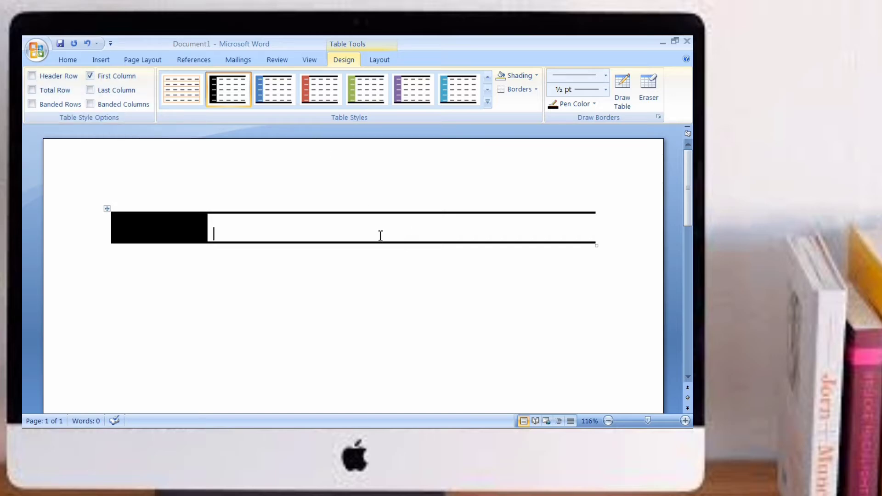
drag(384, 230, 202, 220)
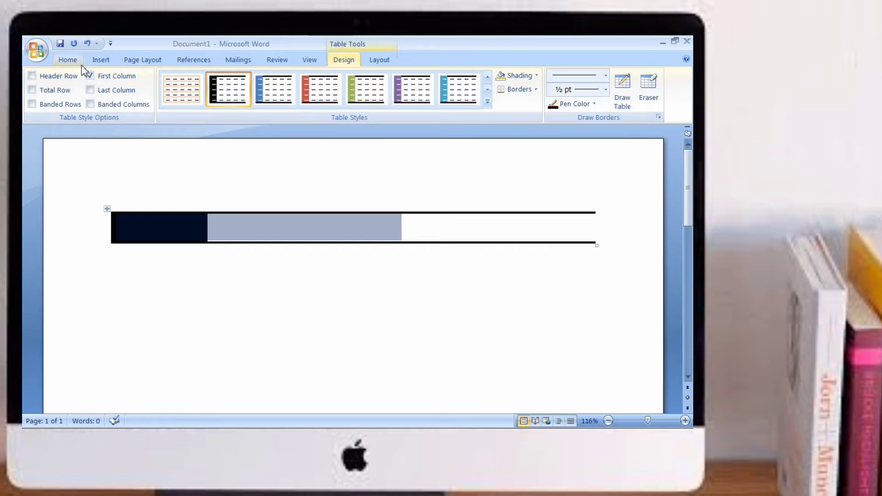
right_click(176, 235)
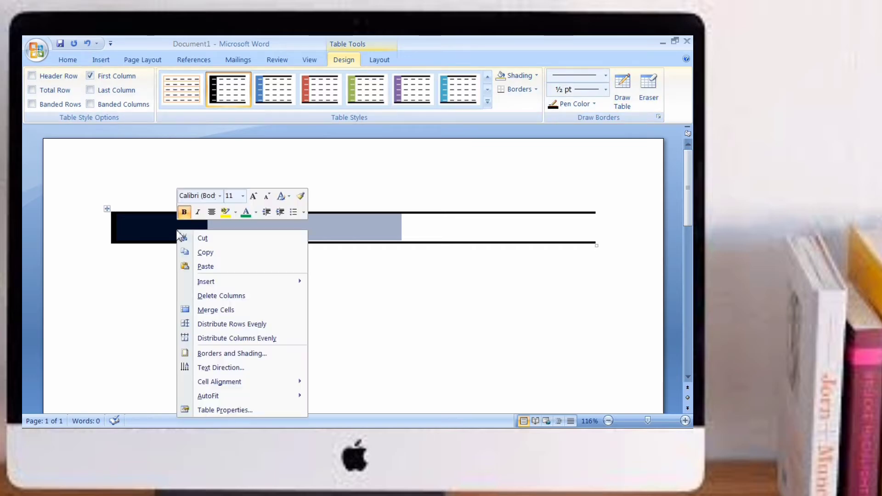
click(202, 238)
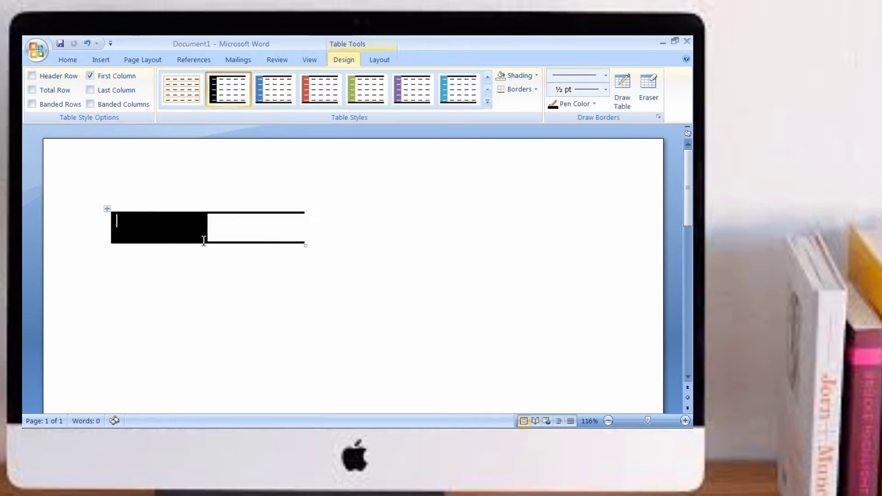
Step: Try to paste the cut cells into the table's first cell
right_click(178, 224)
key(p)
click(262, 234)
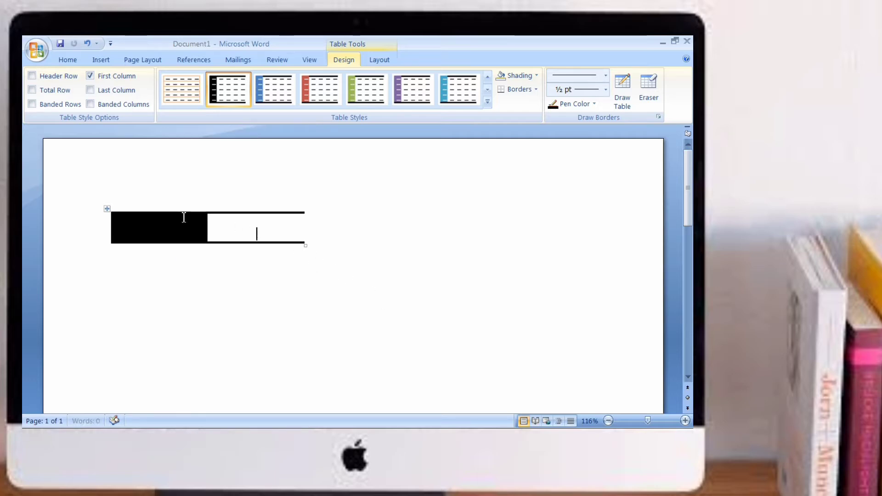
Step: Delete the table's second row using Delete Cells with the entire row option
click(168, 229)
click(380, 64)
click(104, 99)
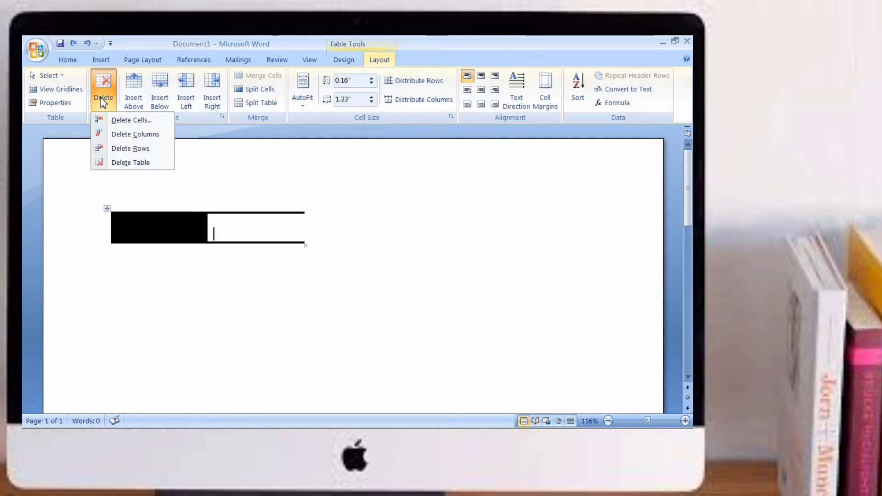
click(122, 121)
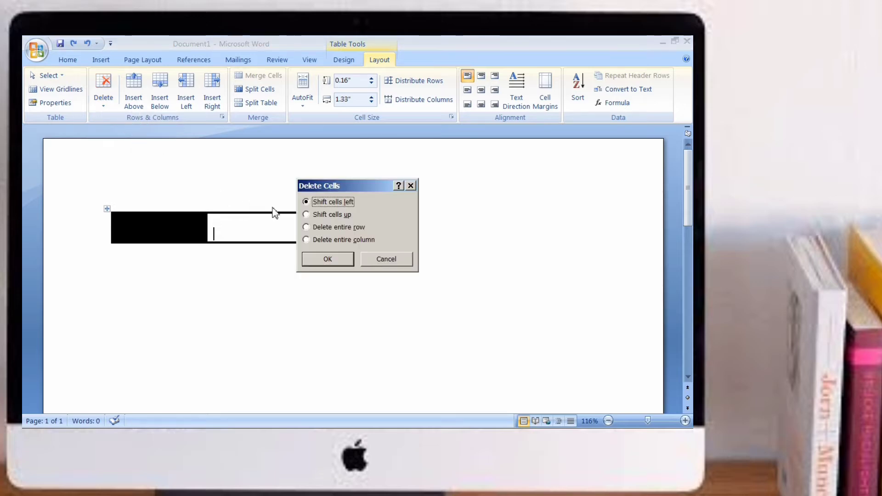
click(305, 227)
click(327, 258)
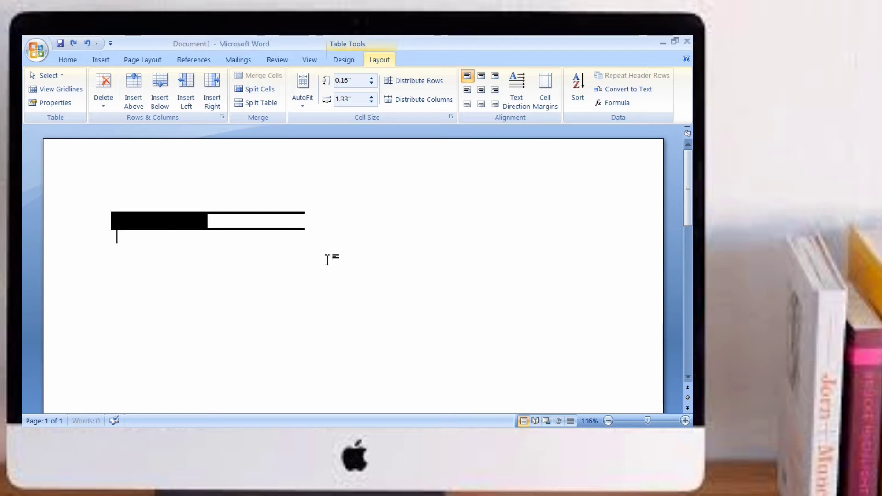
Step: Delete the column containing the cursor from the table
click(183, 226)
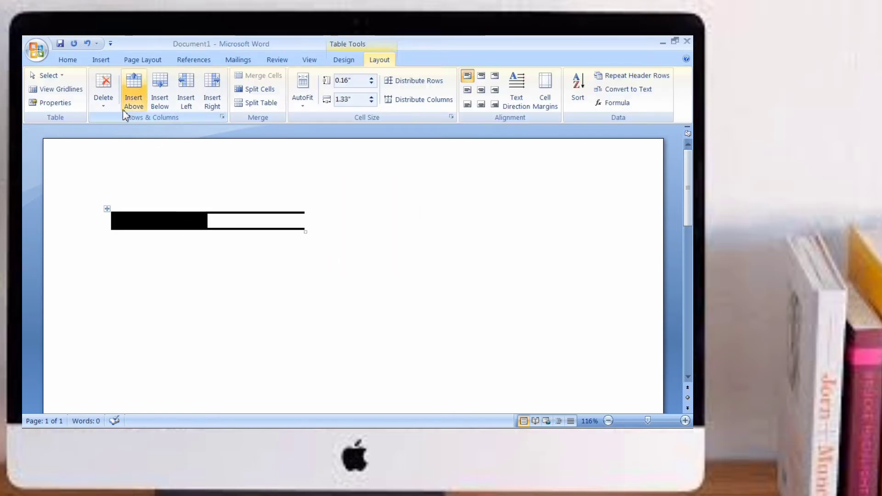
click(105, 100)
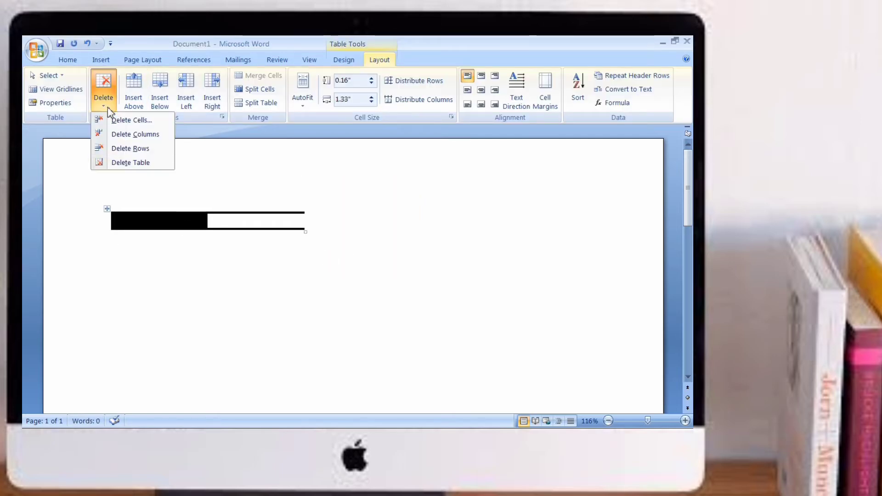
click(123, 133)
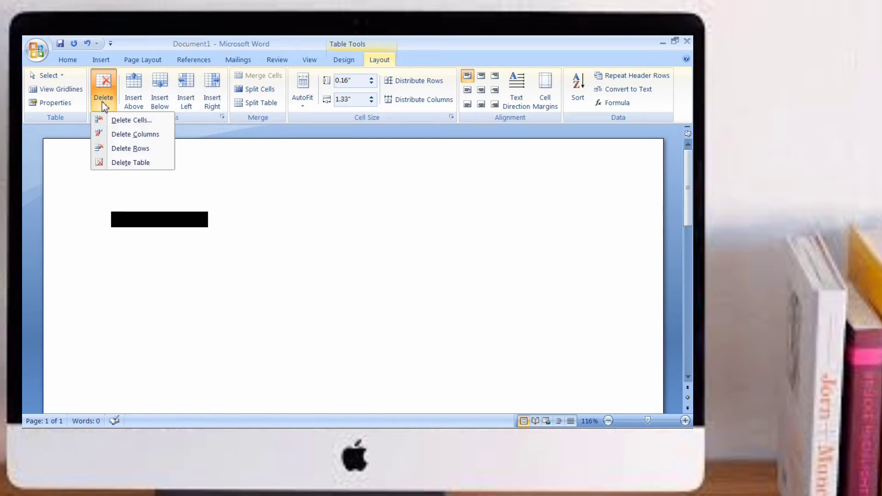
Step: Delete the table's remaining row using Delete Cells with the entire row option
click(132, 124)
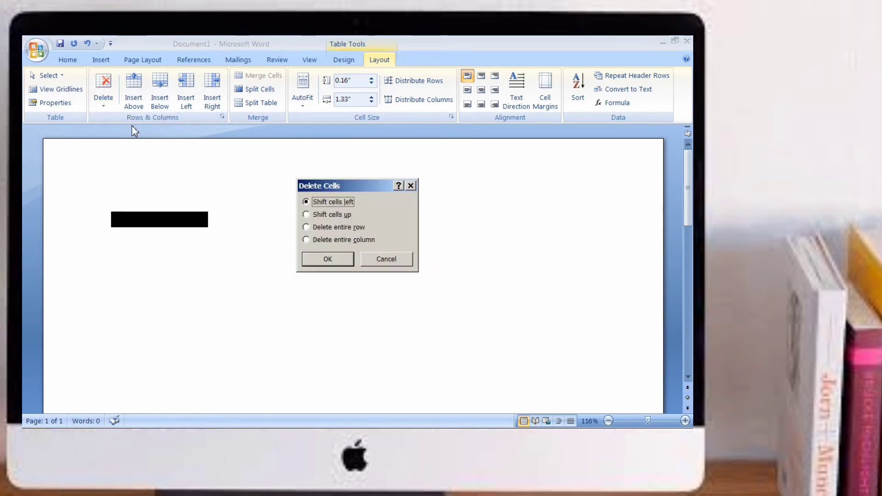
click(306, 227)
click(327, 258)
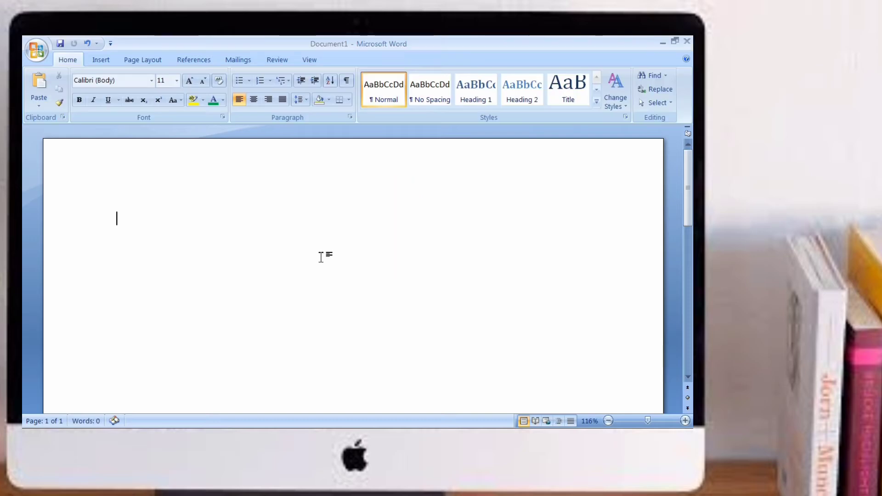
Step: Insert a new table with 10 columns and 8 rows
click(101, 60)
click(123, 90)
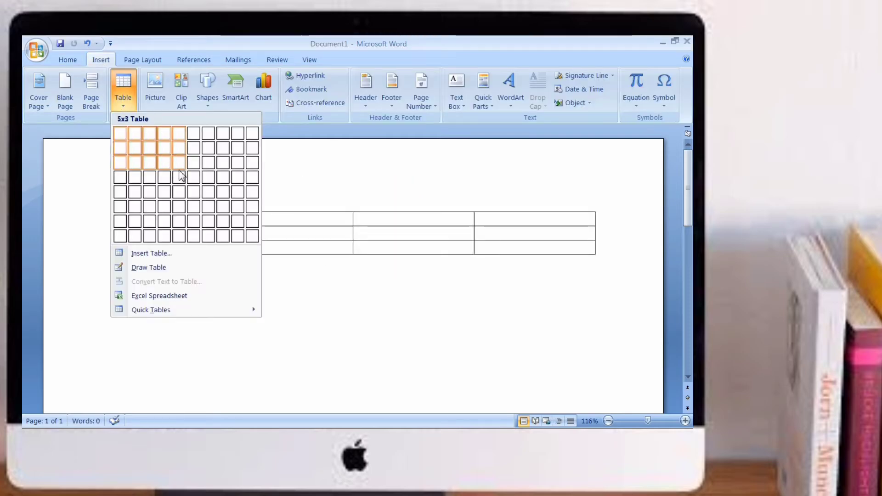
click(255, 242)
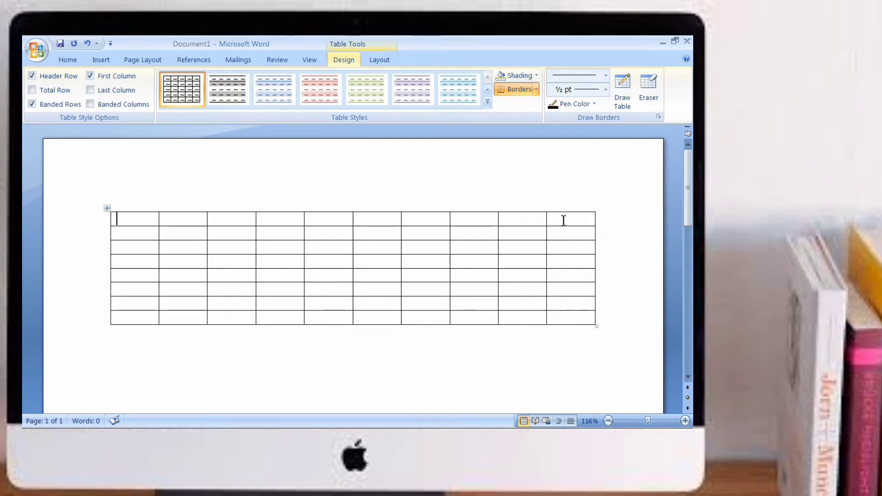
Step: Merge the cells of the table's first row into one and enter the title MARK SHEET
drag(559, 220, 119, 220)
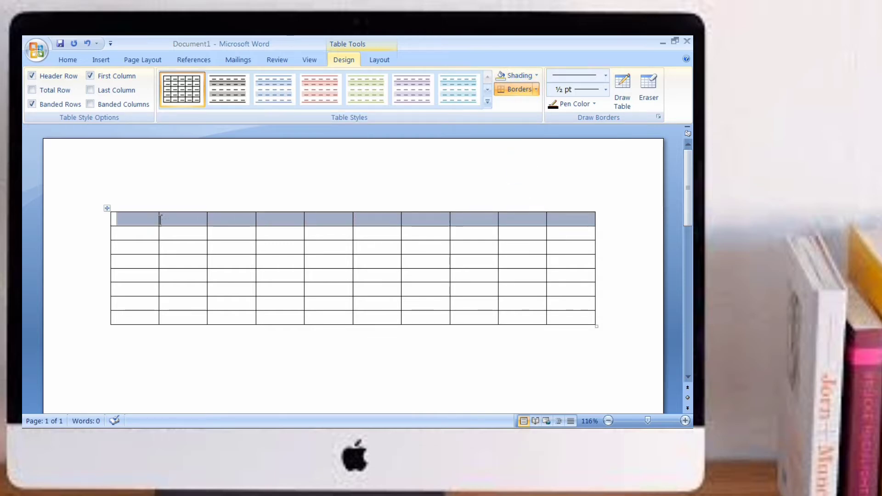
click(378, 60)
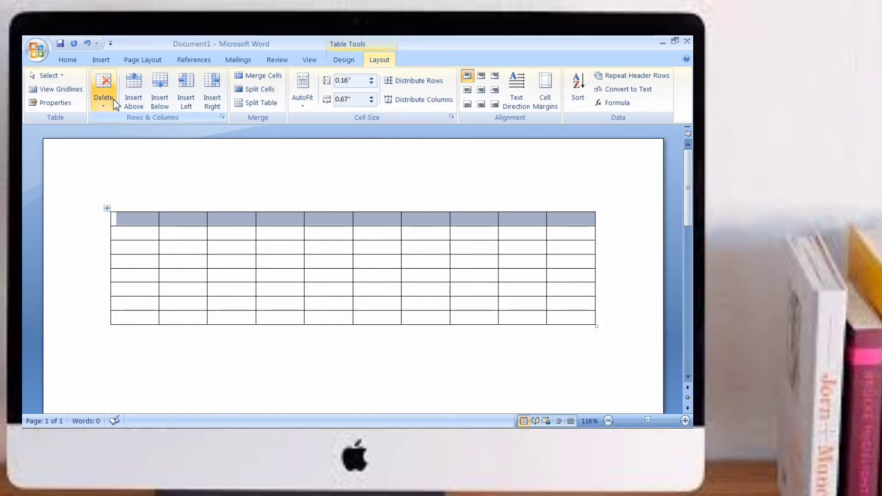
click(259, 81)
click(325, 217)
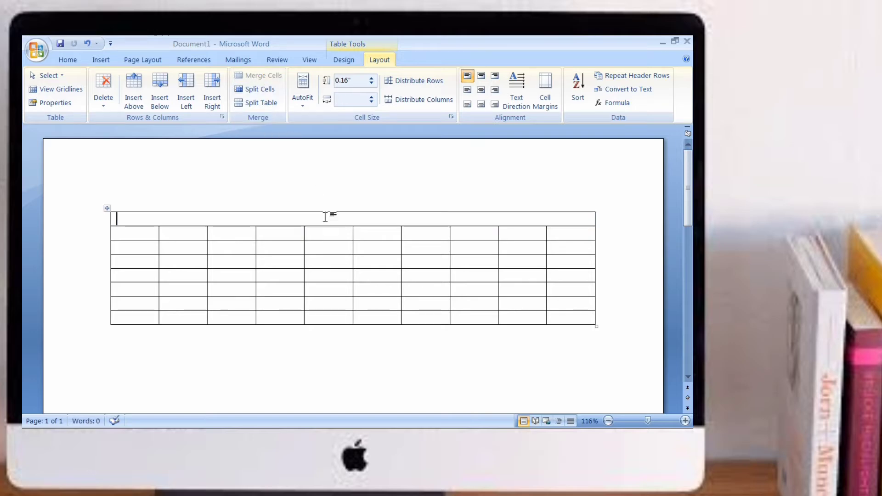
text(MARK SHEET)
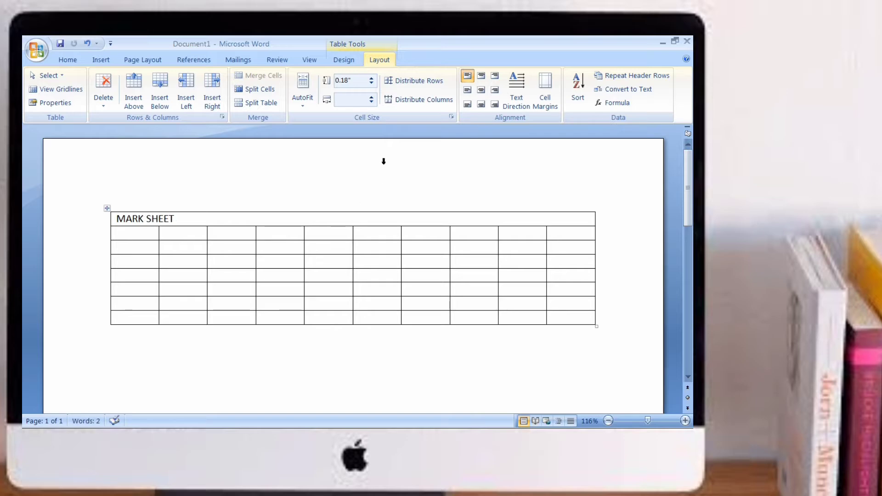
Step: Center the MARK SHEET title in its merged cell
drag(214, 222, 116, 219)
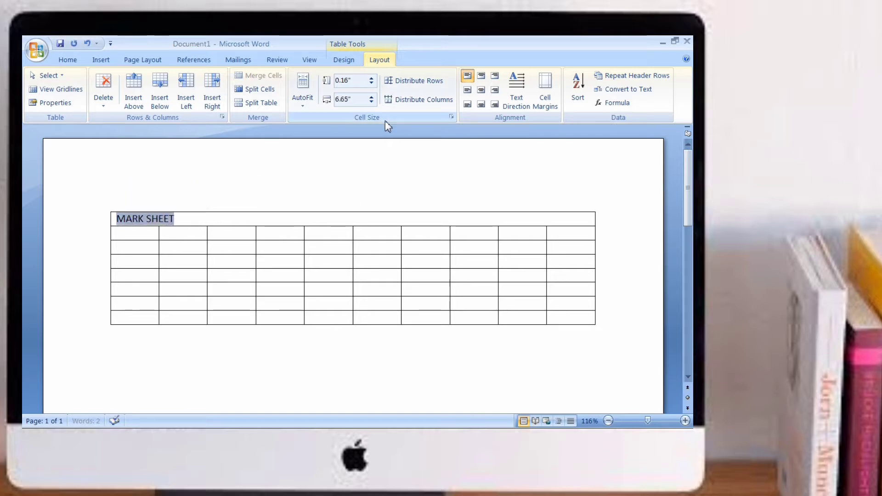
click(481, 90)
click(400, 213)
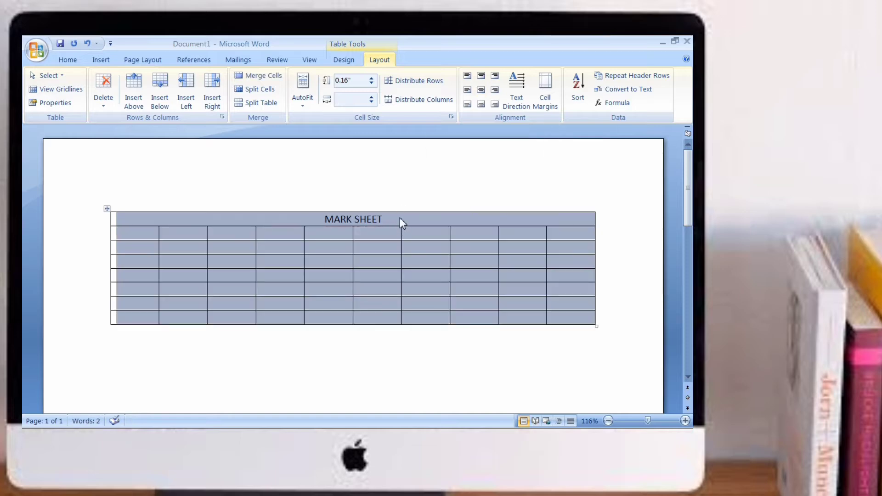
click(399, 219)
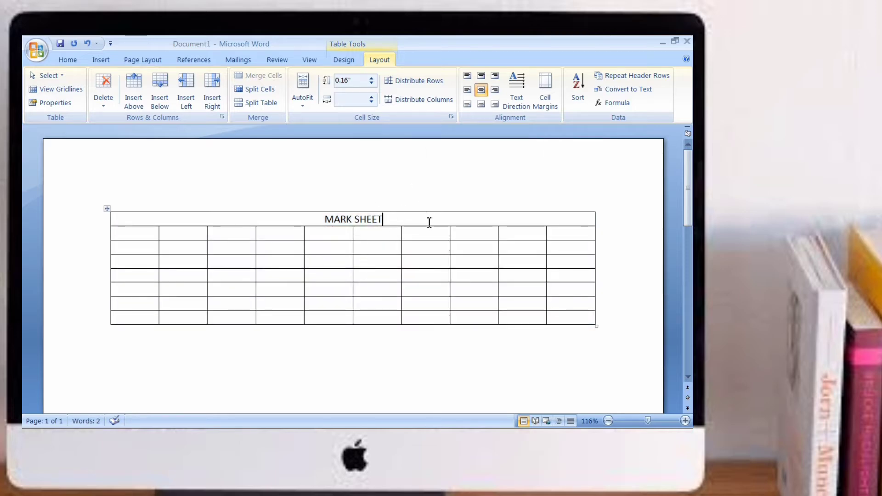
Step: Shade the title row with the standard Red color
click(347, 63)
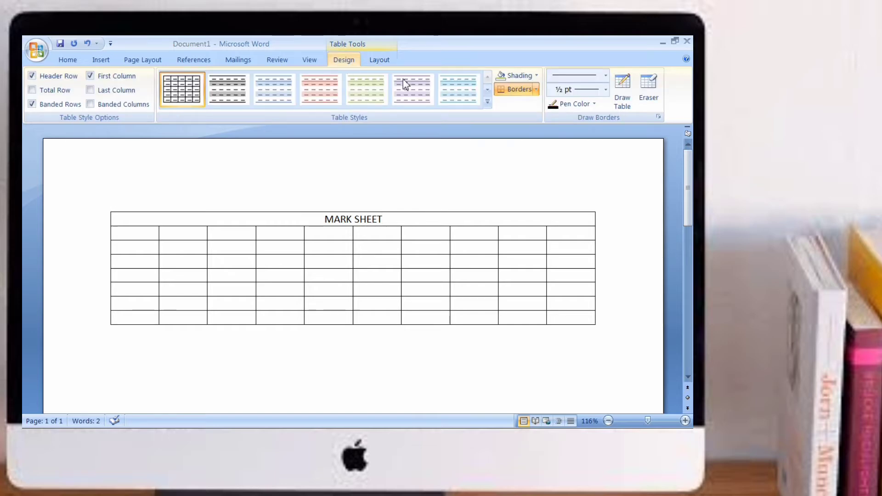
click(535, 75)
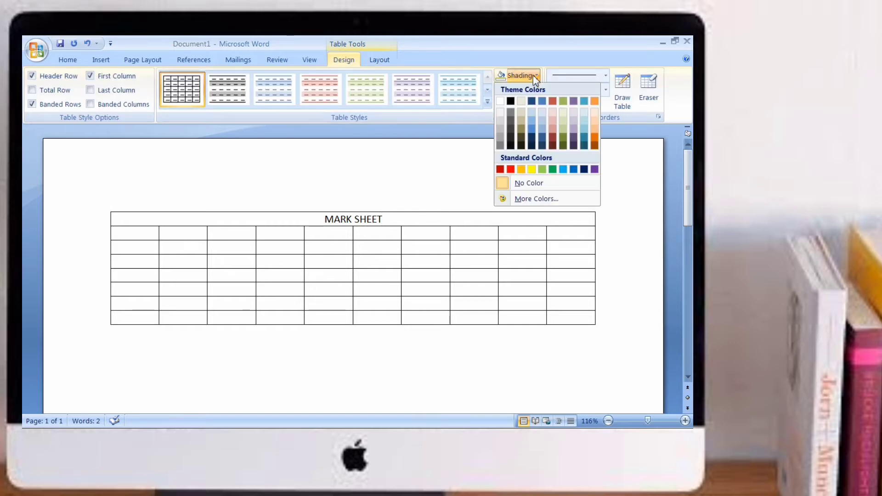
click(514, 169)
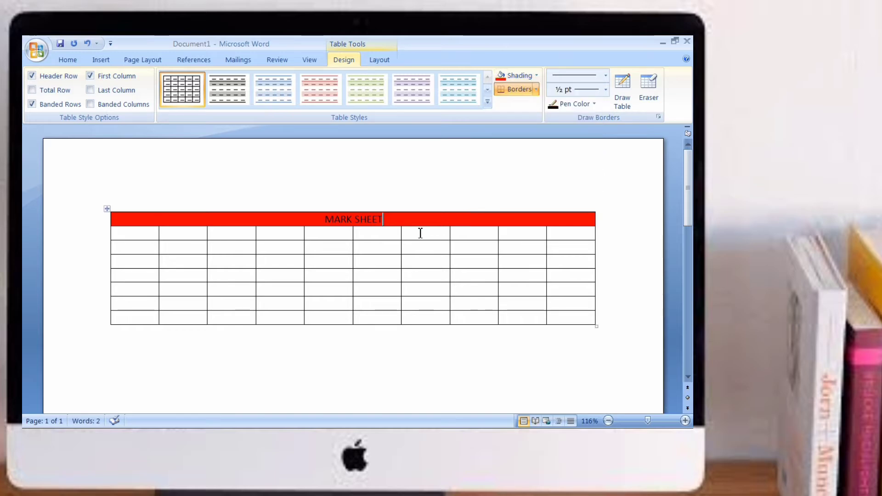
Step: Number the rows below the title 1 to 7 in the first column
text(1)
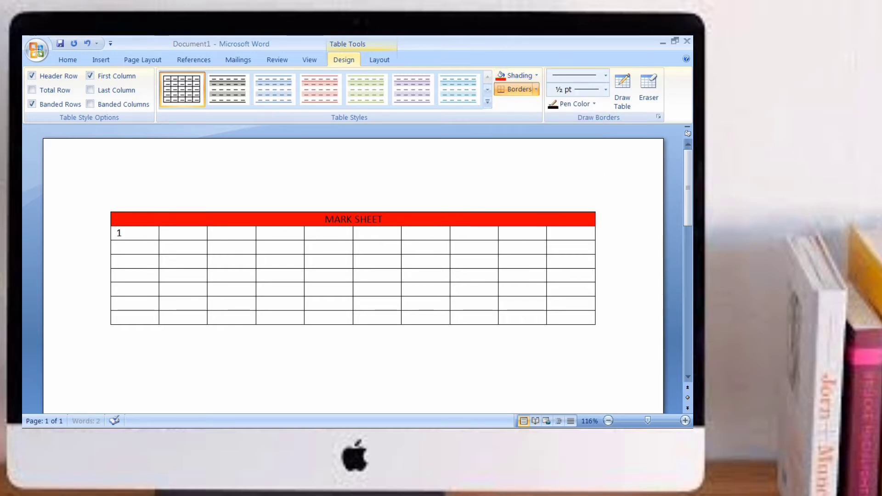
click(147, 249)
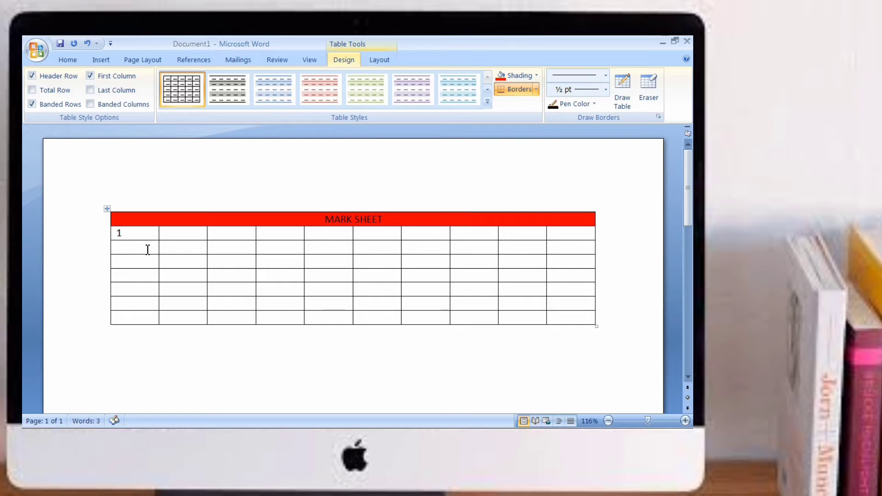
text(2)
text(3)
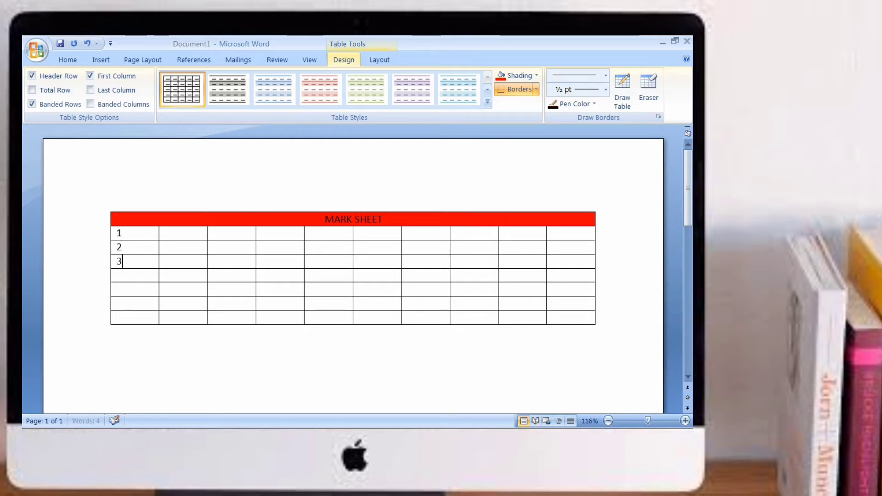
click(142, 277)
text(4)
click(146, 292)
text(5)
click(144, 304)
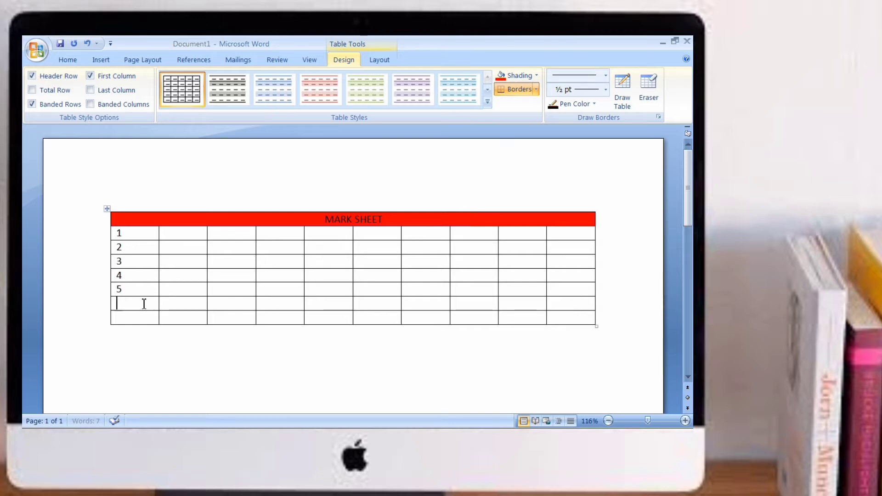
text(6)
click(144, 313)
text(7)
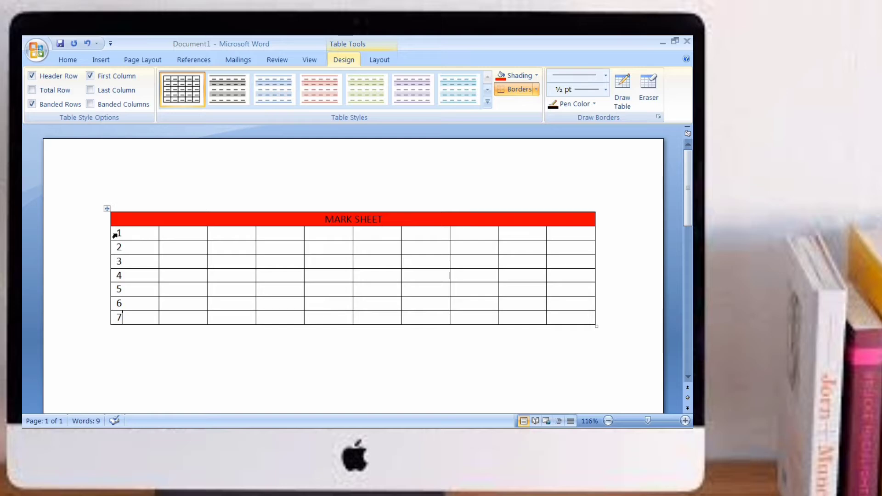
Step: Center the numbers 1 to 7 within the first column's cells
drag(116, 233, 138, 318)
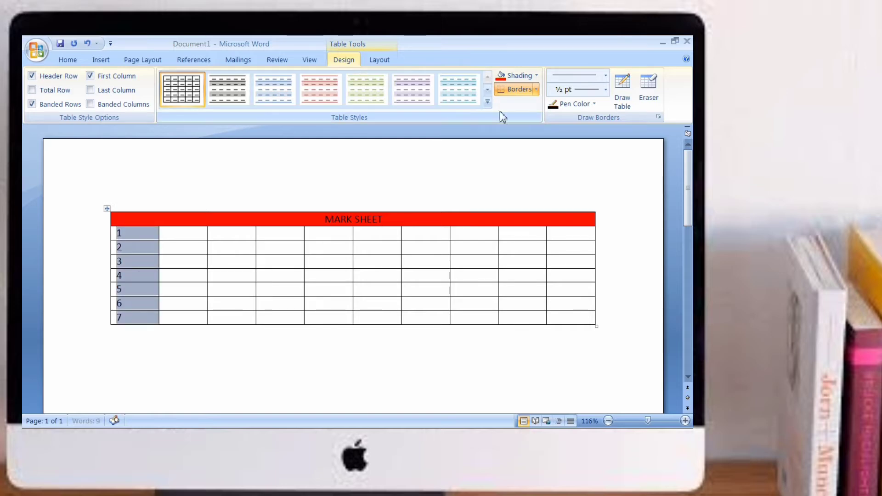
click(377, 60)
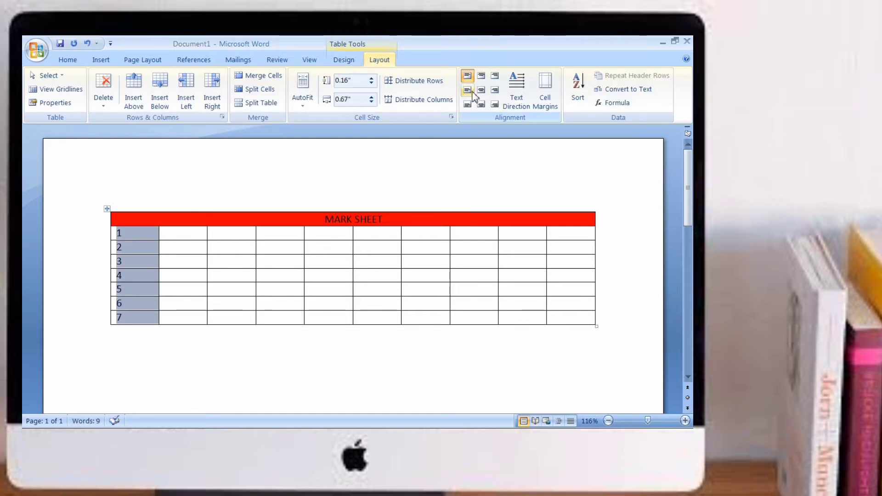
click(481, 91)
Step: Restart Word after it stops working and close the Document Recovery pane
key(ctrl+a)
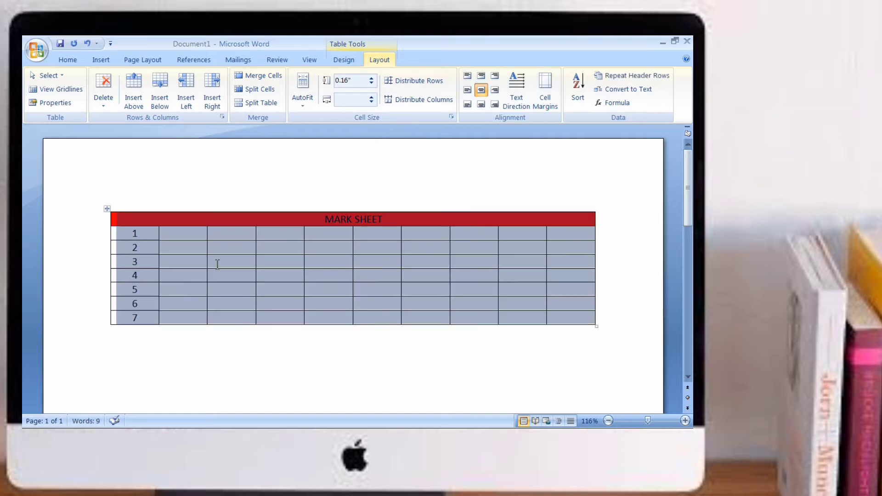
click(170, 261)
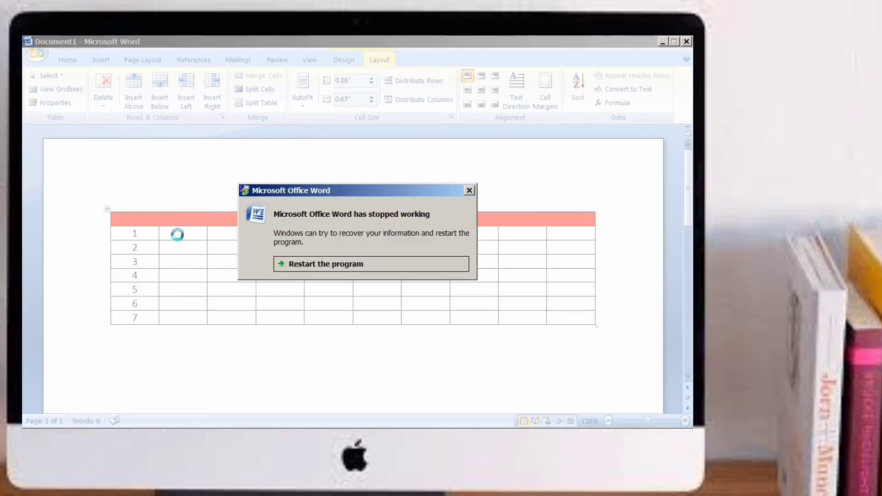
click(320, 263)
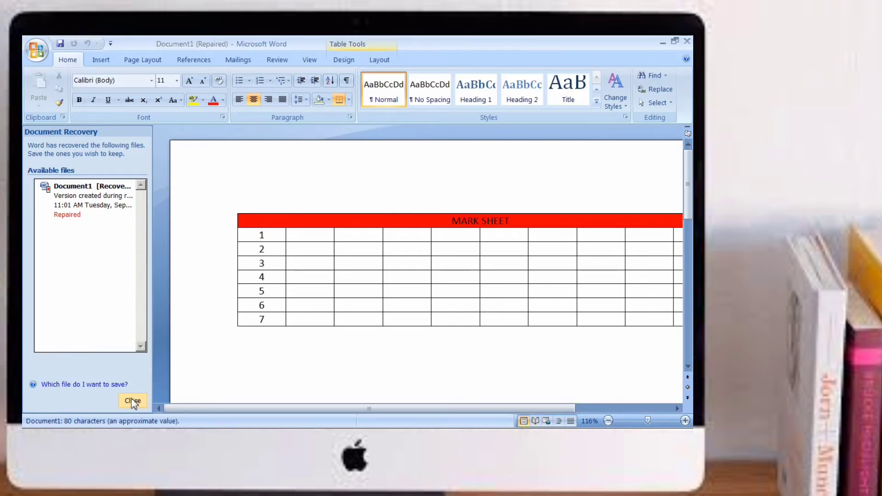
click(132, 401)
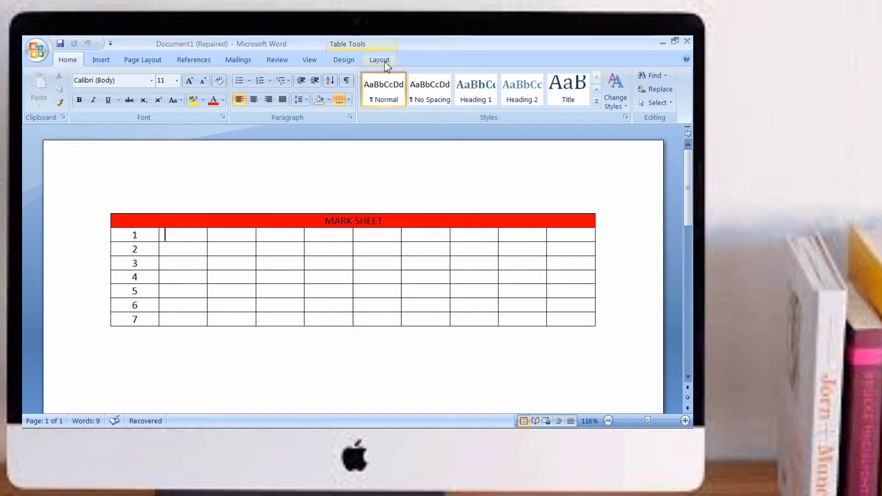
Step: Apply All Borders to the cell containing the cursor
click(344, 60)
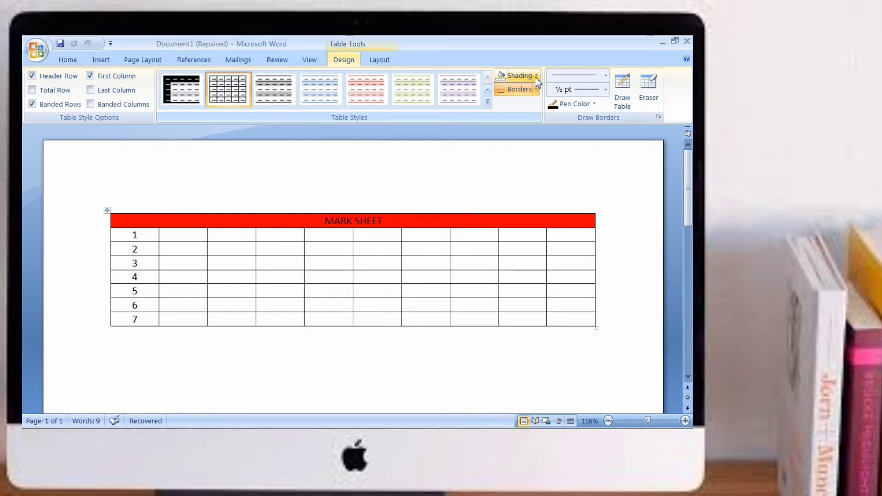
click(536, 90)
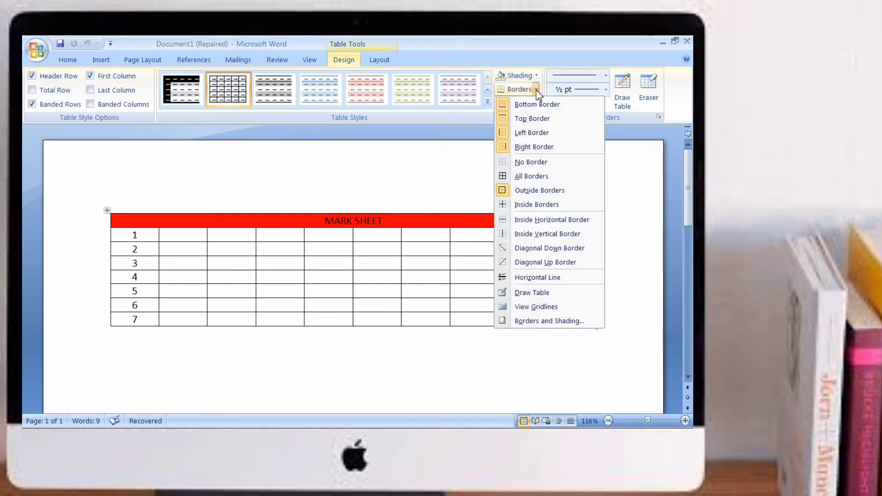
click(529, 177)
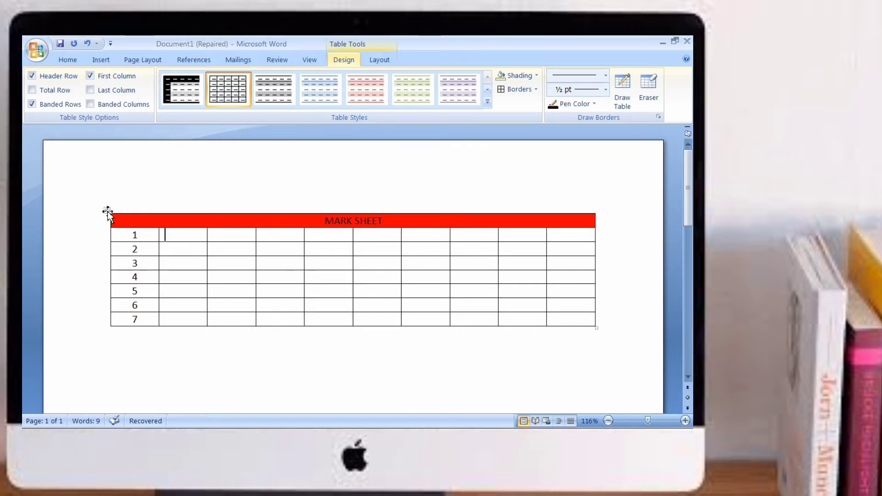
Step: Drag the title row's lower border down to make it taller, then undo the resize
drag(271, 228, 273, 282)
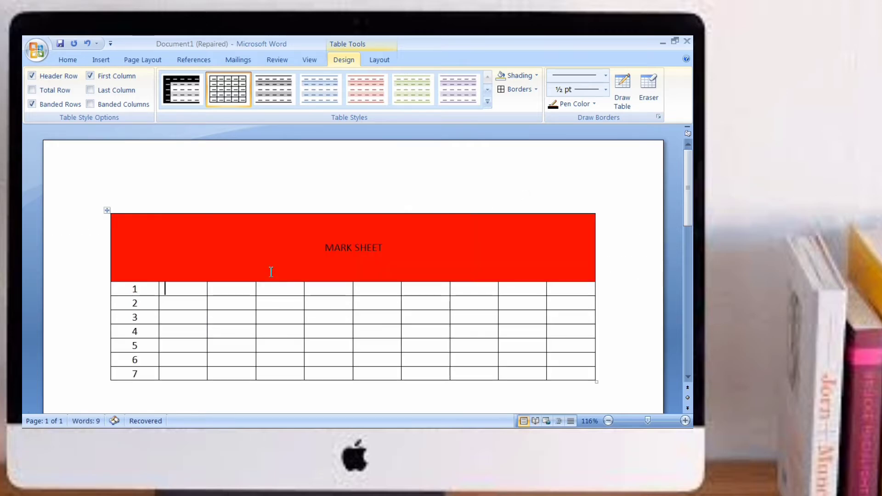
key(ctrl+z)
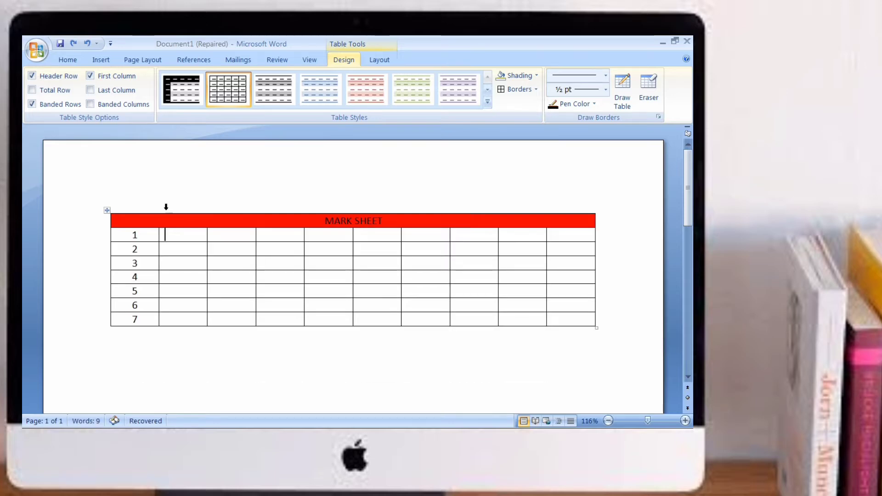
Step: Select the whole table and toggle All Borders to remove its borders
click(108, 211)
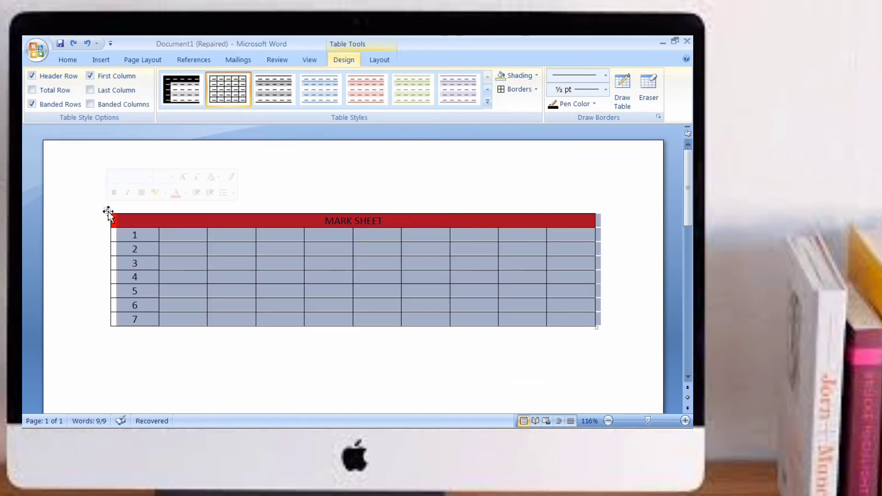
click(535, 91)
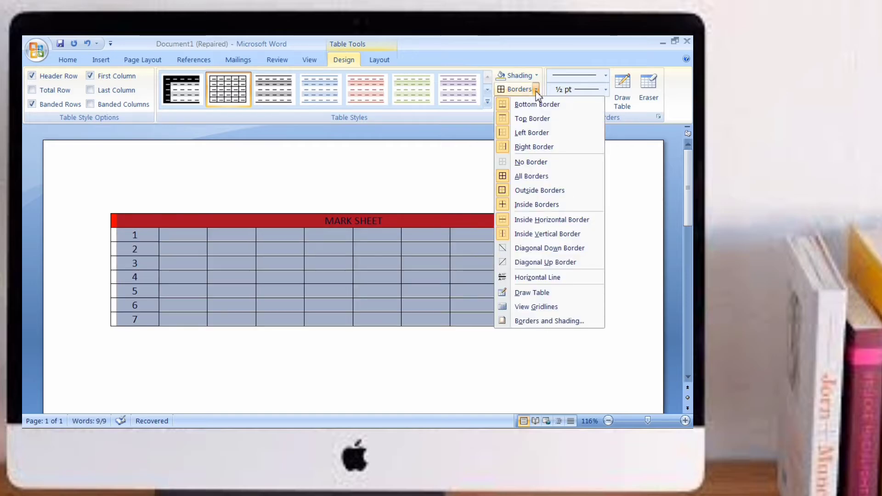
click(531, 182)
Step: Apply Outside Borders to the cell in row 2, eighth column
click(488, 244)
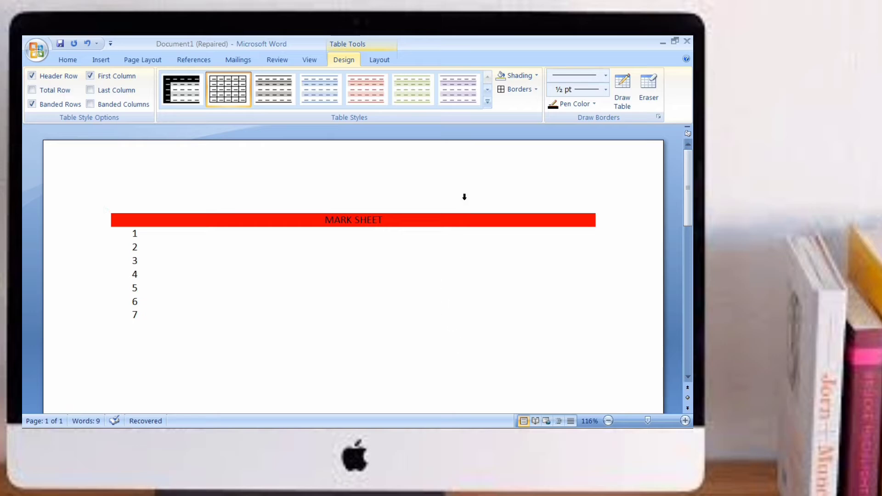
click(535, 89)
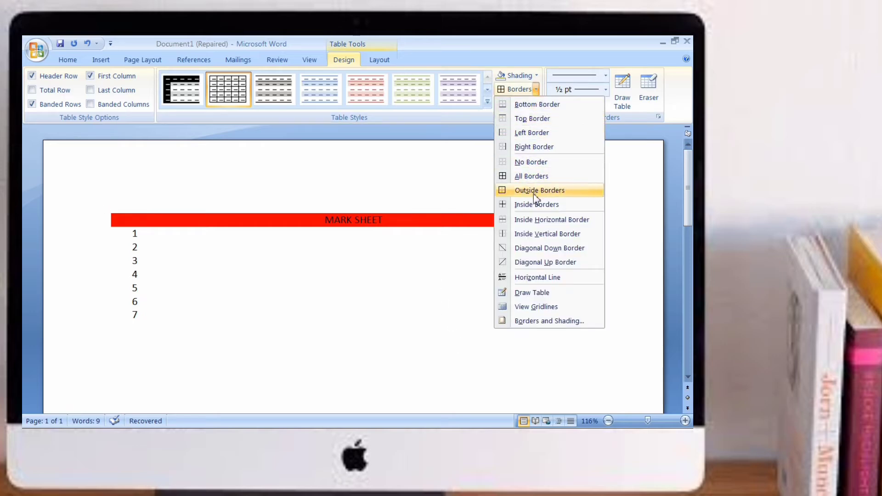
click(538, 177)
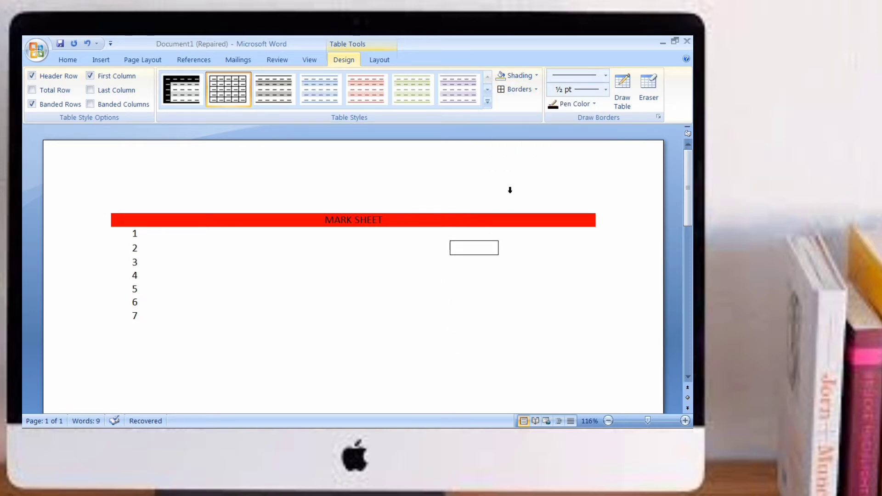
Step: Undo the cell's outside border, then apply All Borders to the whole table
key(ctrl+z)
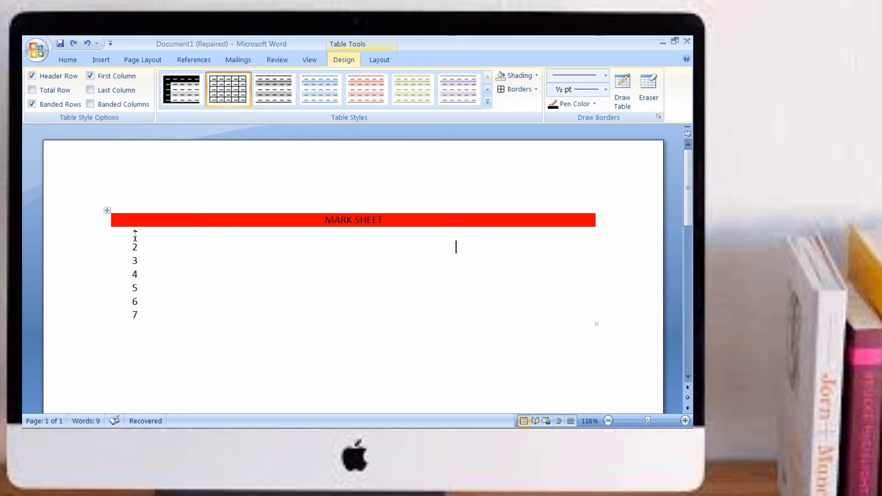
click(107, 210)
click(536, 89)
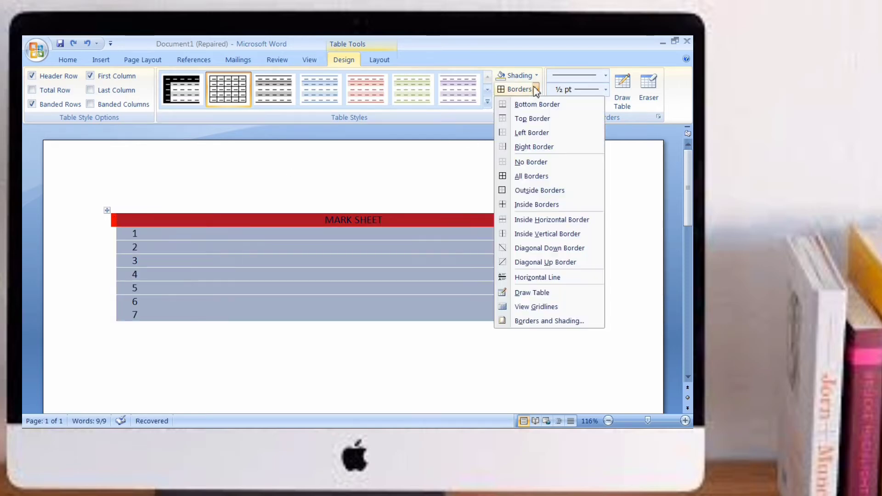
click(520, 178)
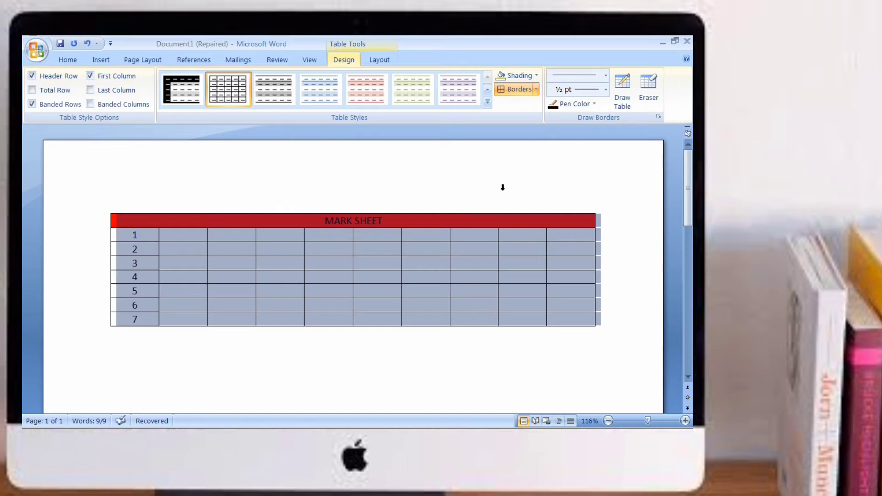
click(384, 355)
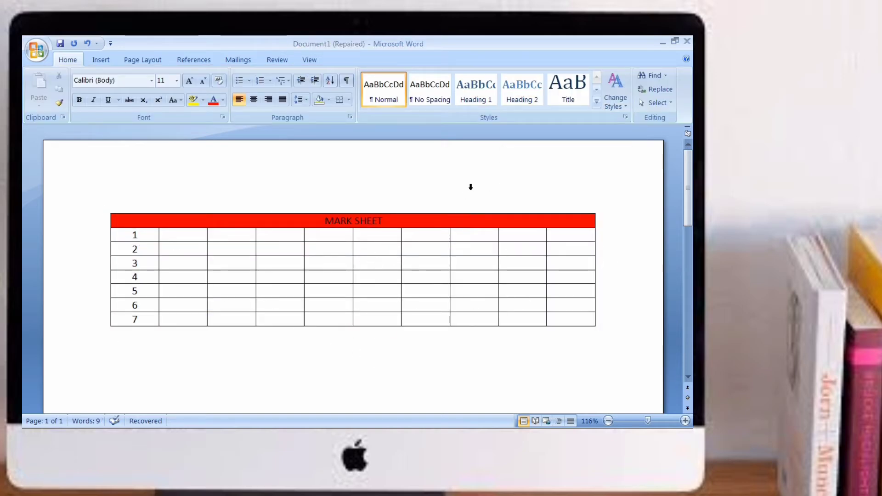
Step: Choose a thick double line style at 3 pt and draw it along the table's top, bottom, right and left edges
click(392, 253)
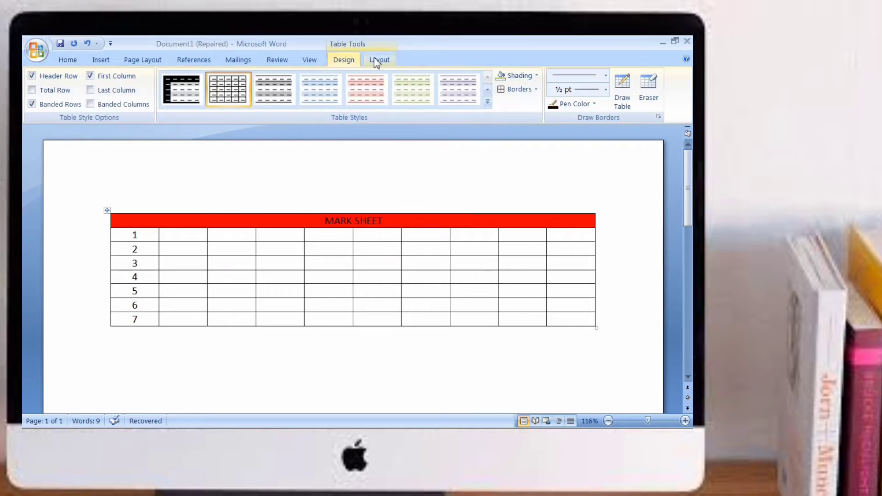
click(605, 75)
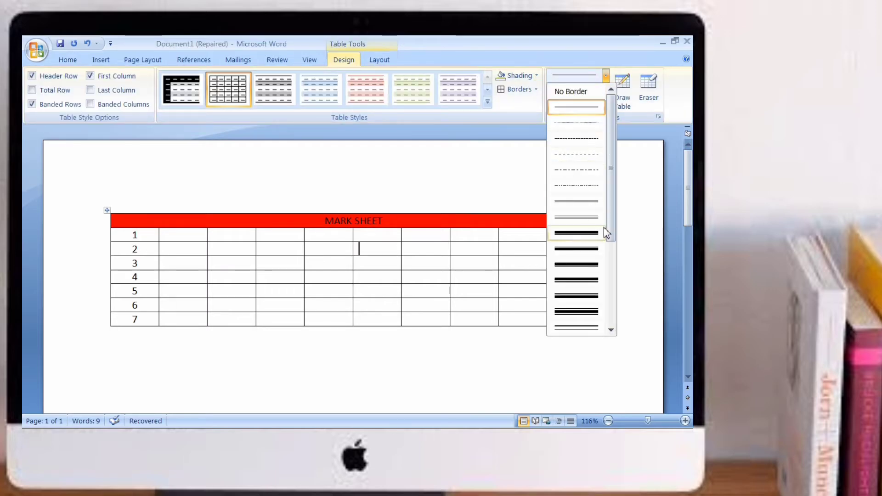
drag(608, 224, 608, 327)
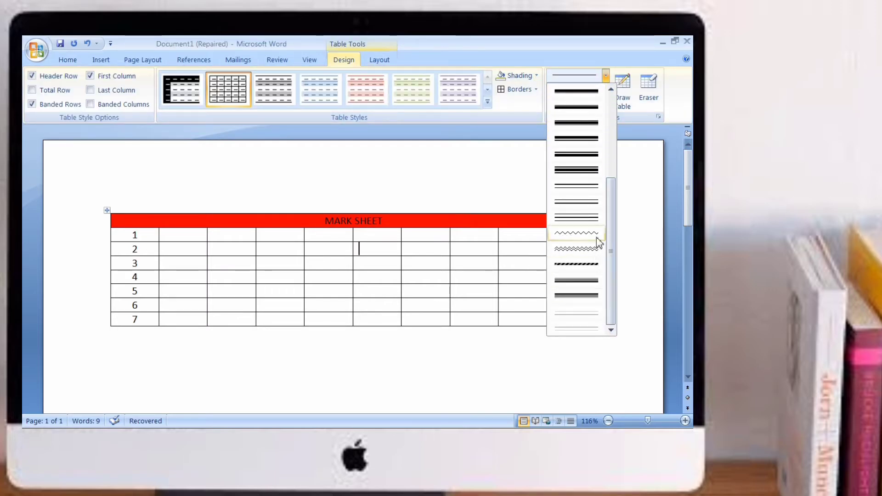
click(579, 124)
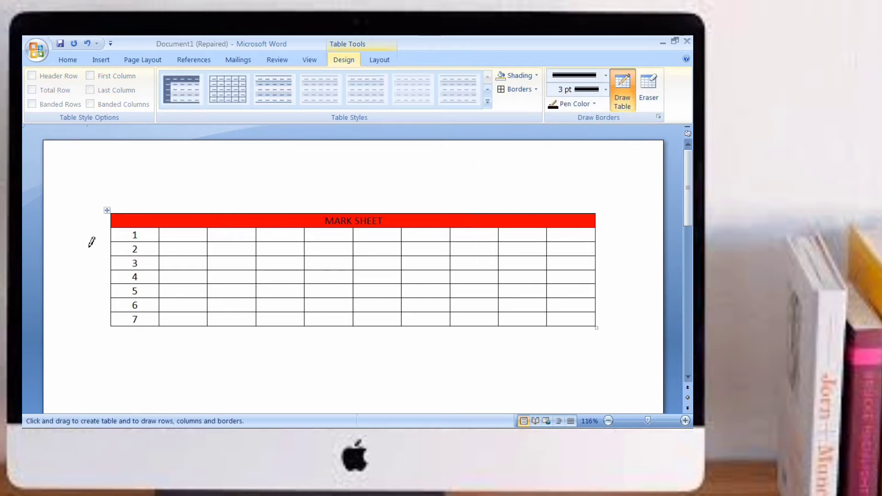
drag(114, 211, 210, 210)
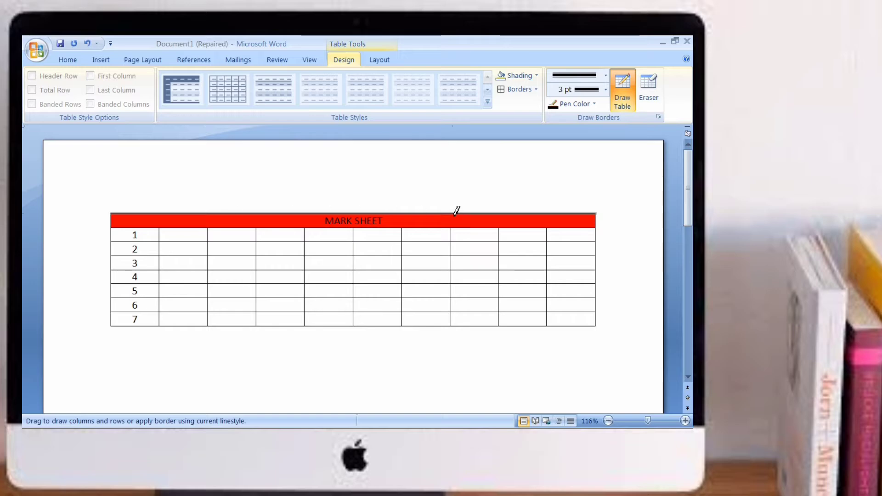
drag(457, 210, 457, 209)
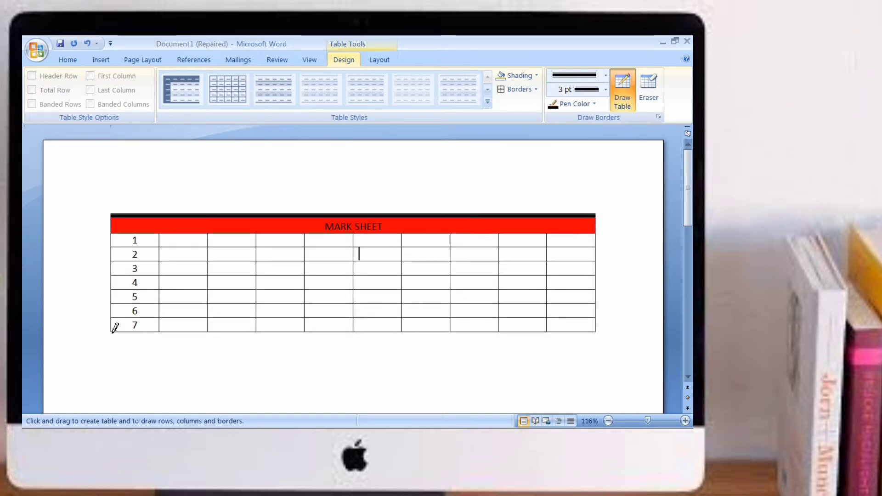
drag(115, 330, 592, 326)
drag(597, 218, 599, 334)
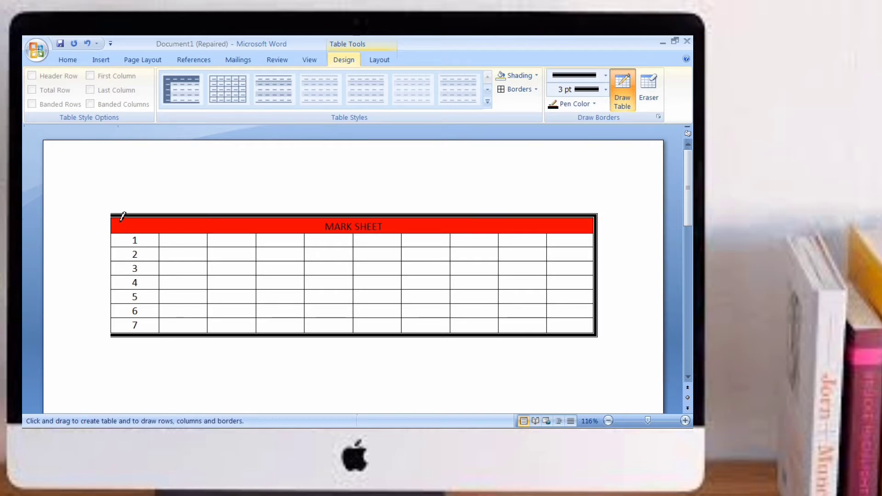
drag(112, 214, 114, 329)
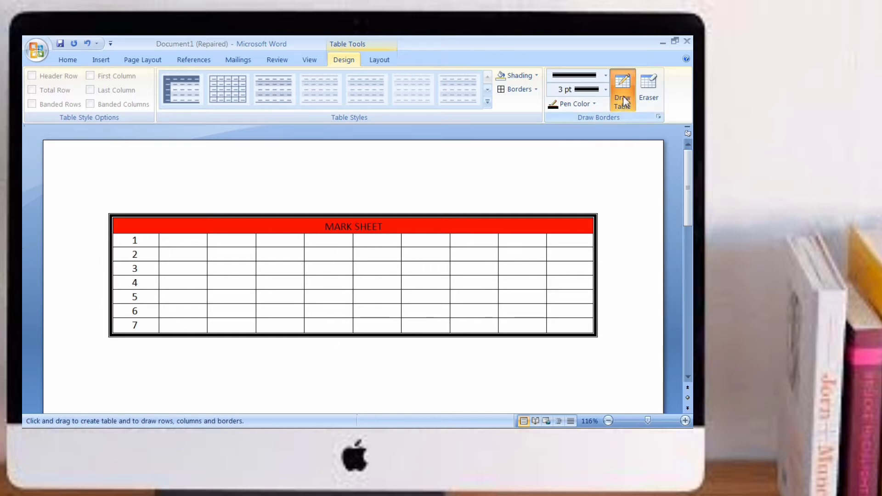
Step: Set the pen line weight to 6 pt and browse the line styles
click(605, 89)
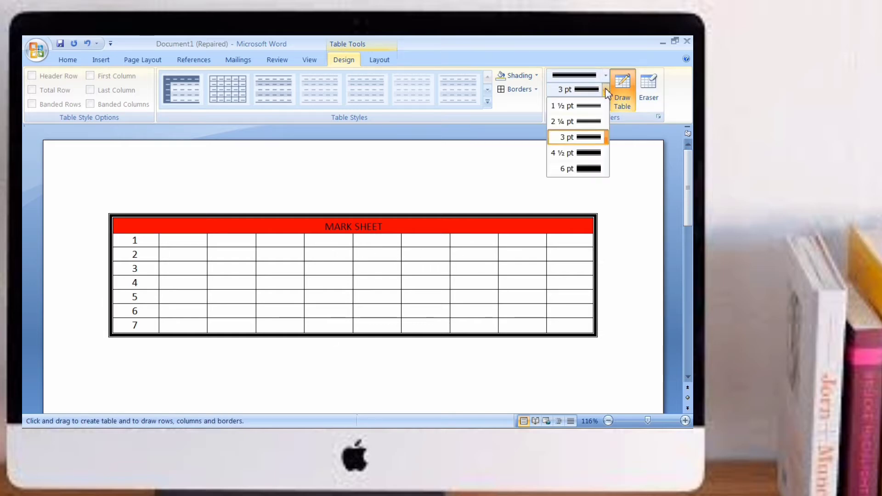
click(588, 168)
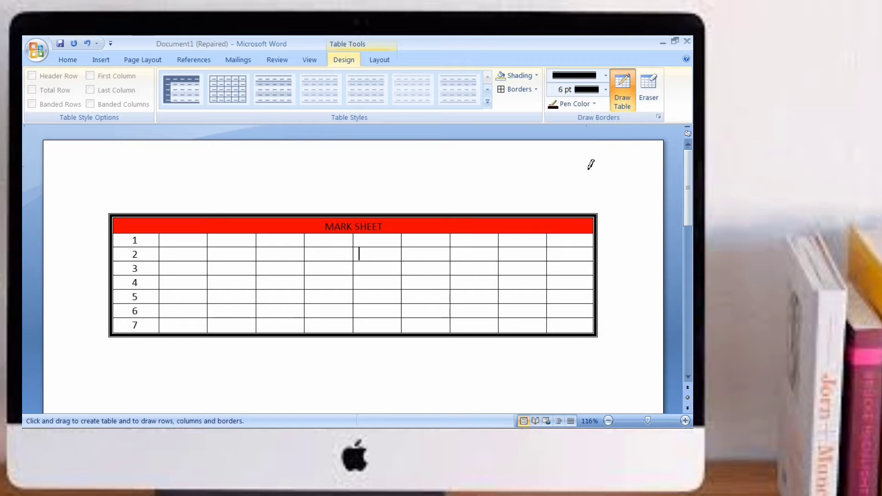
click(605, 75)
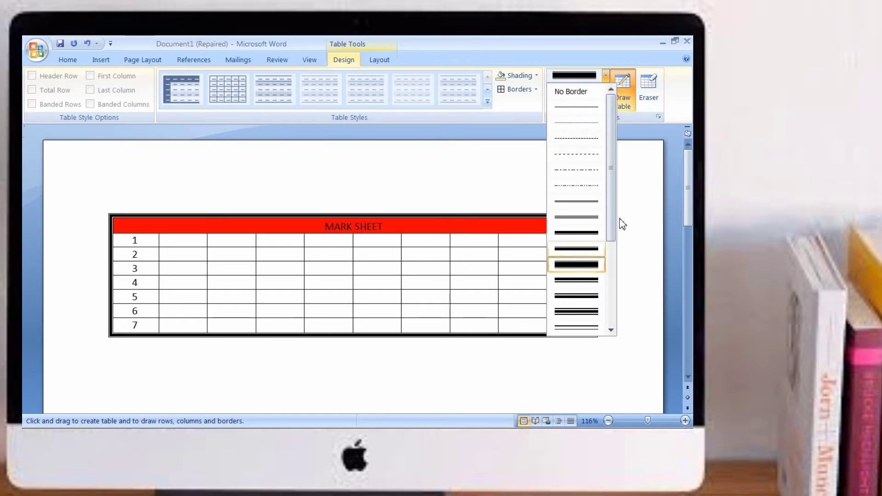
drag(610, 222, 612, 324)
click(464, 157)
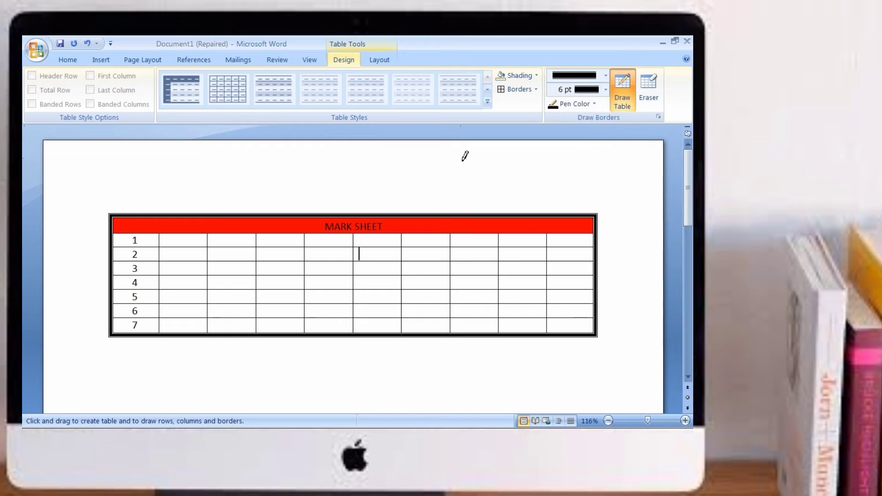
Step: Erase the left and right outer borders beside rows 1 to 3 with the Eraser
click(624, 109)
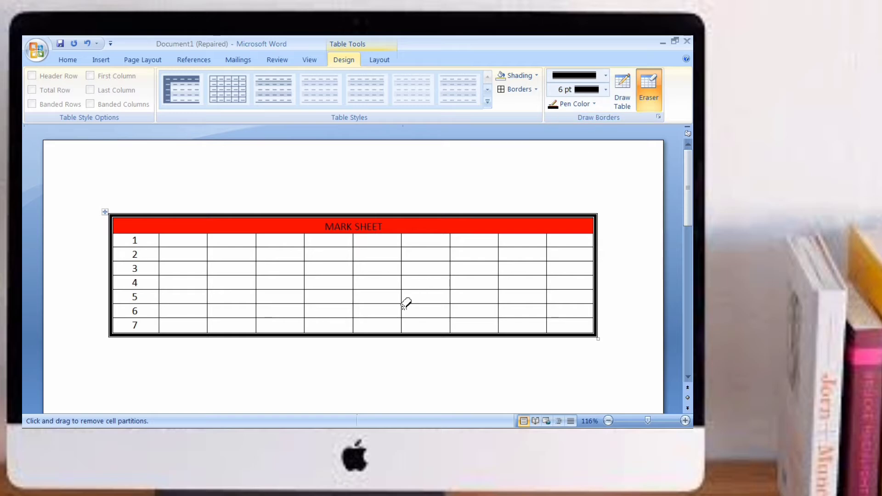
click(111, 268)
click(596, 268)
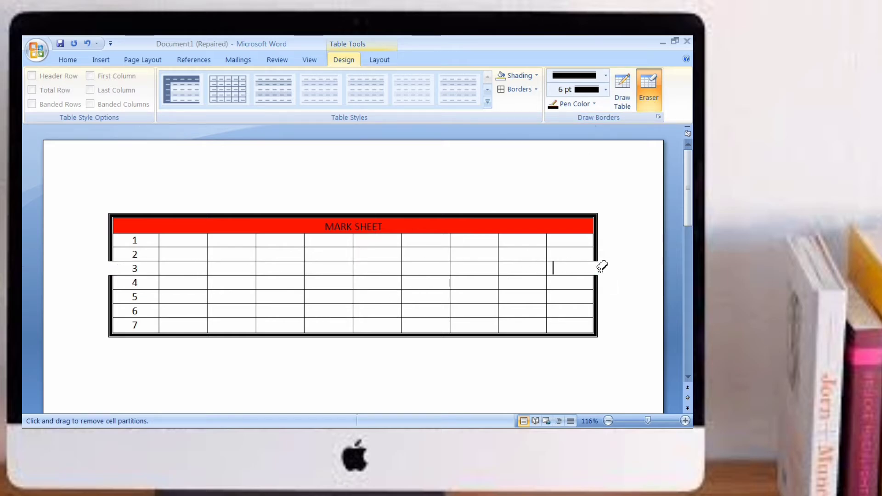
click(596, 254)
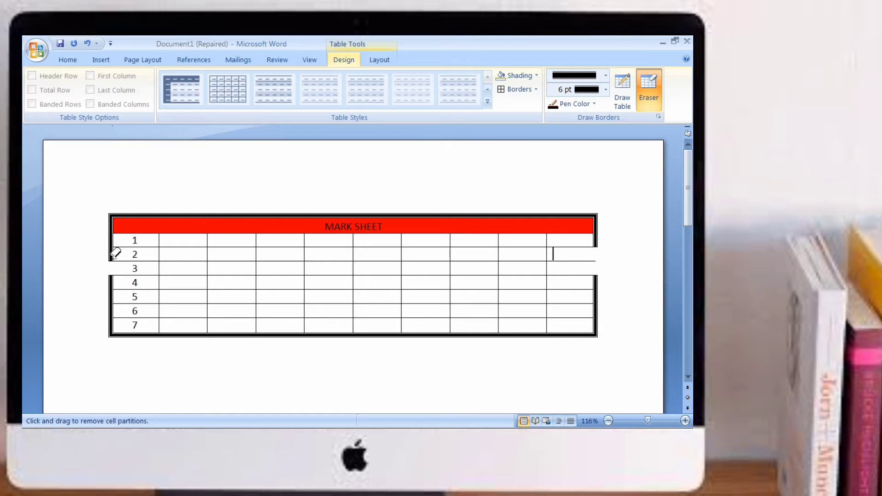
click(114, 254)
click(115, 239)
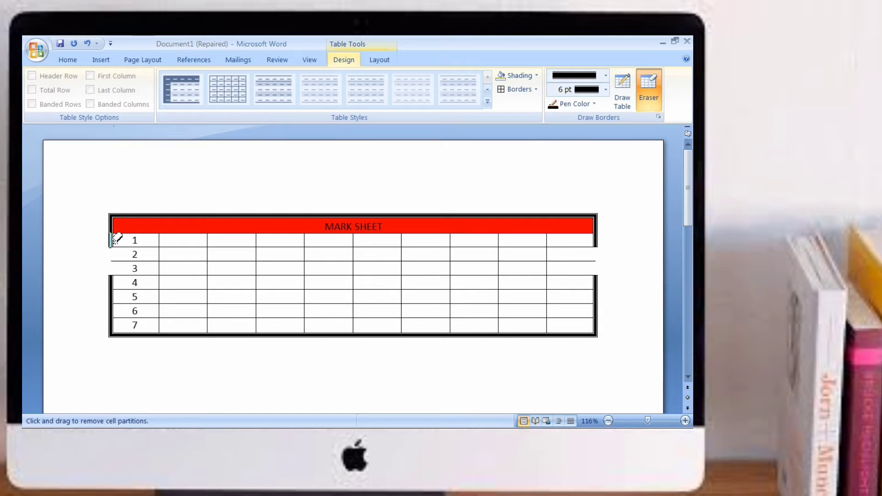
click(596, 240)
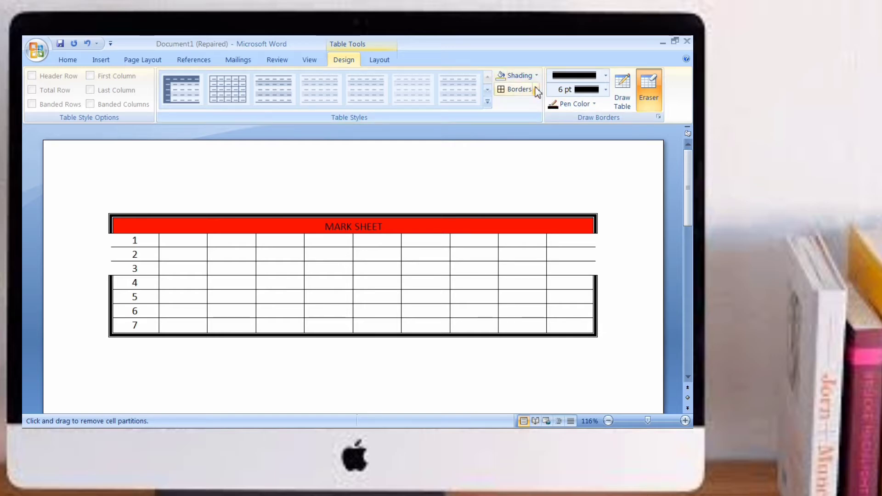
Step: Choose a thin single line style and draw the left and right borders of rows 1 to 3
click(605, 74)
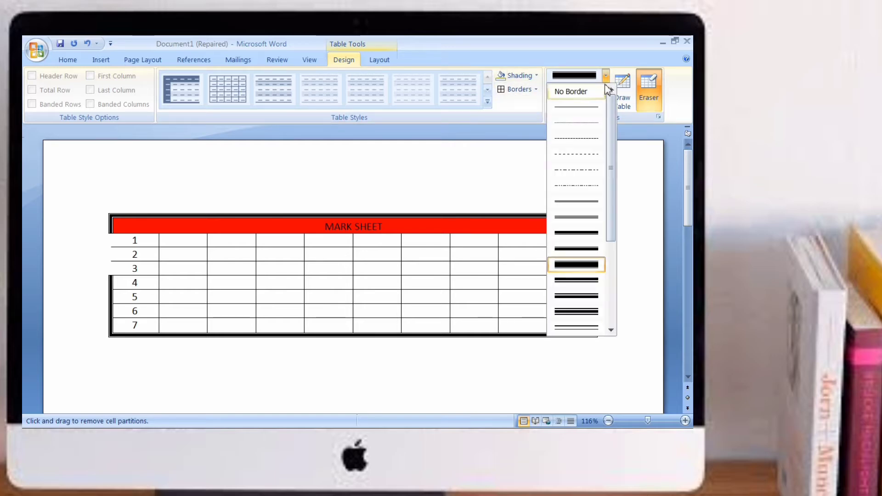
click(600, 109)
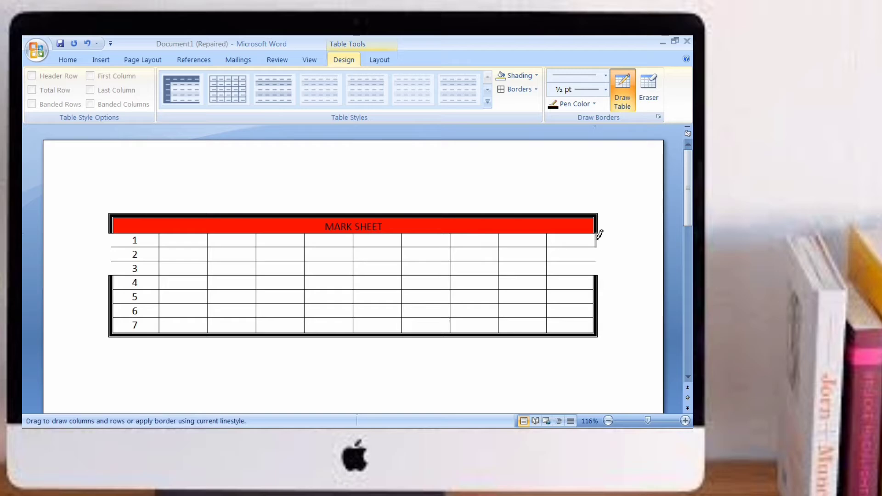
drag(597, 237, 597, 275)
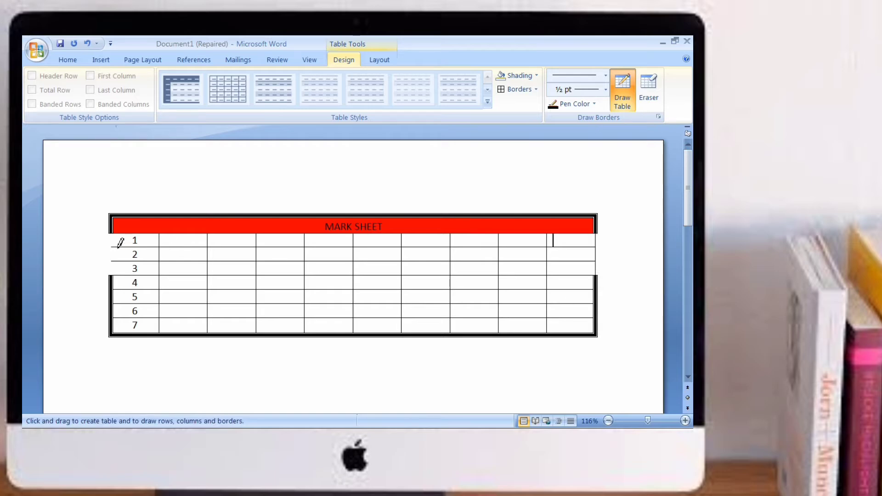
drag(113, 234, 120, 289)
key(ctrl+z)
drag(115, 233, 115, 241)
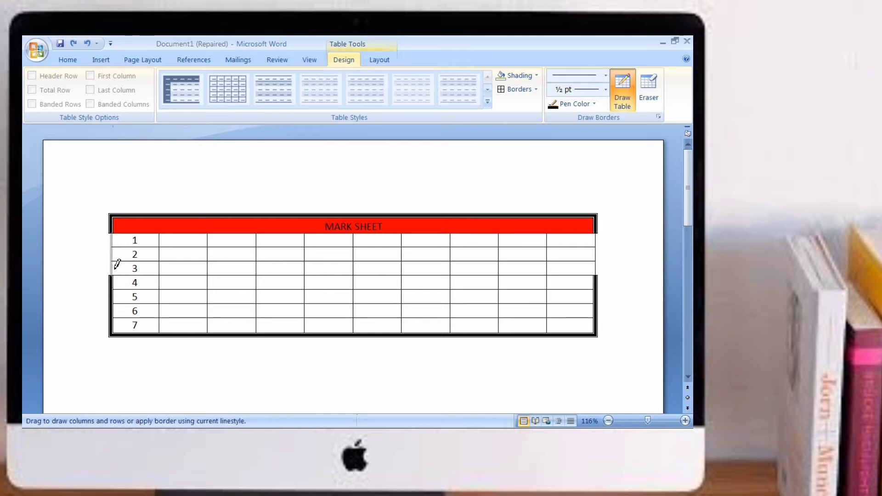
key(Escape)
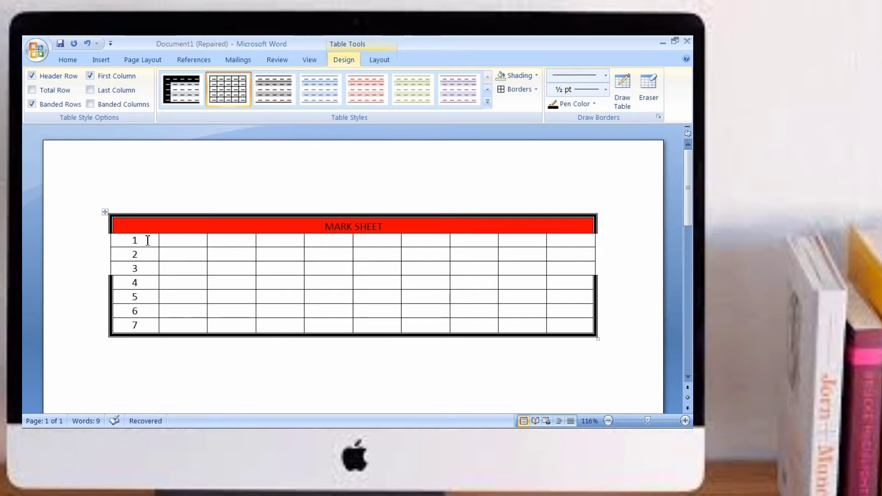
Step: Select a single cell in the first numbered row using the Select command
click(184, 240)
key(Tab)
key(Tab)
click(481, 240)
key(Left)
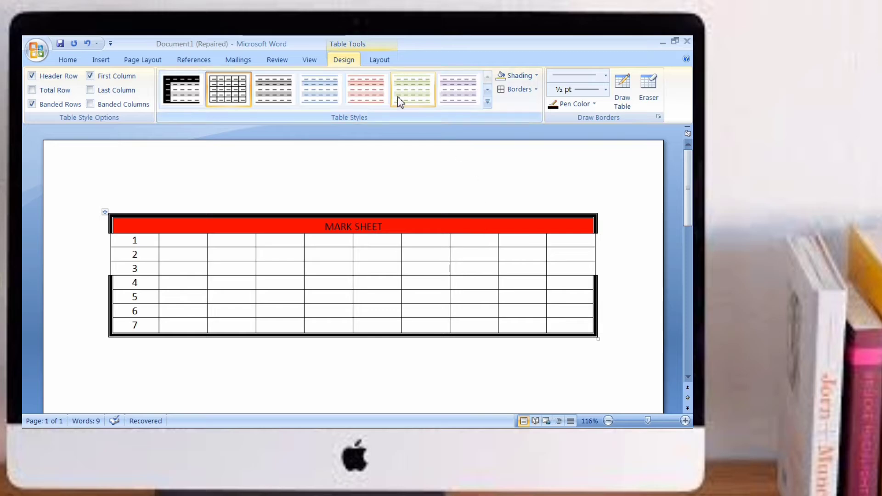
click(381, 64)
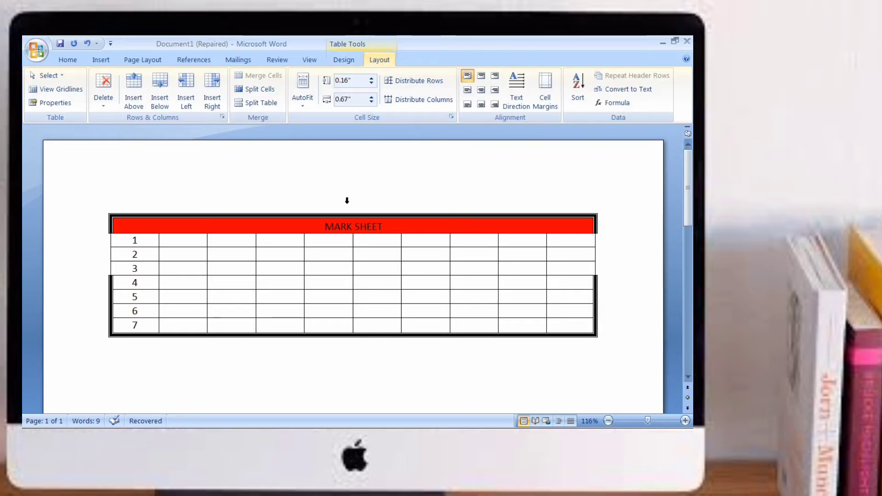
click(61, 77)
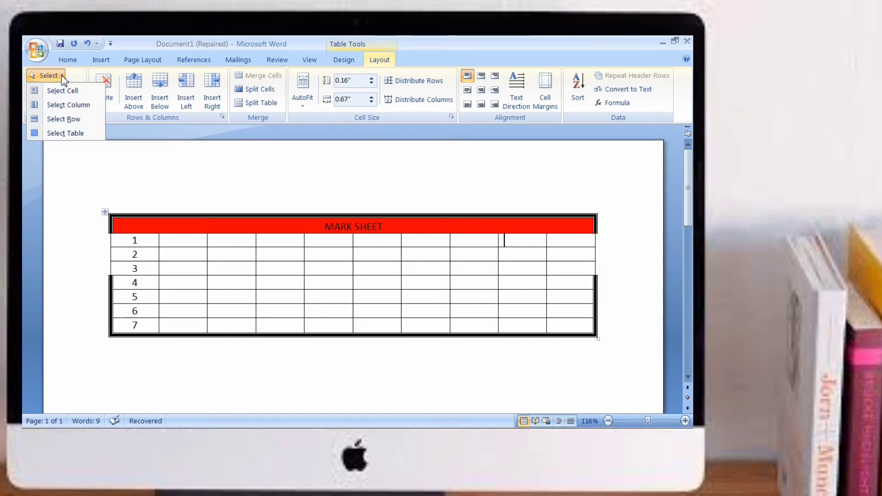
click(62, 90)
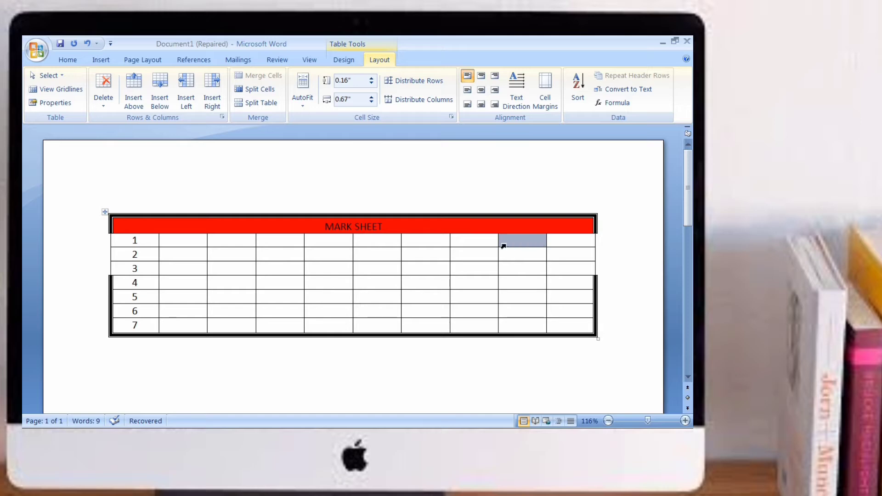
Step: Select that cell's column, then its row, then the entire table using the Select command
click(60, 76)
click(57, 104)
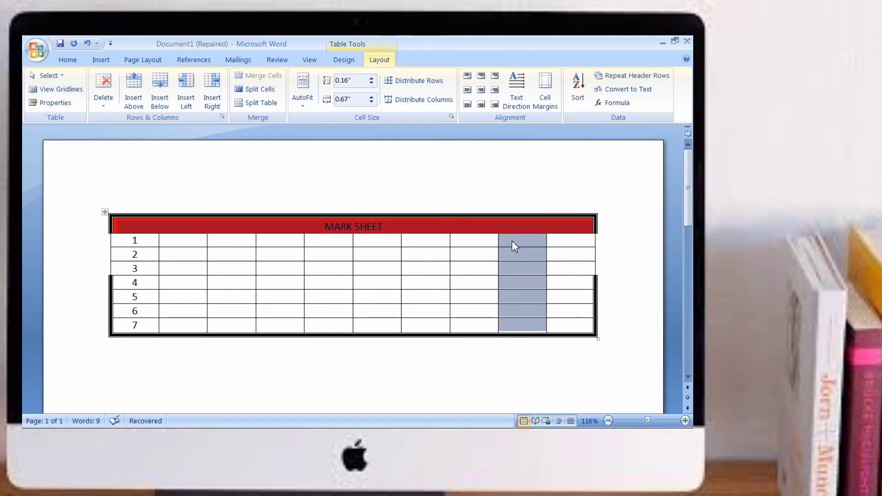
click(48, 76)
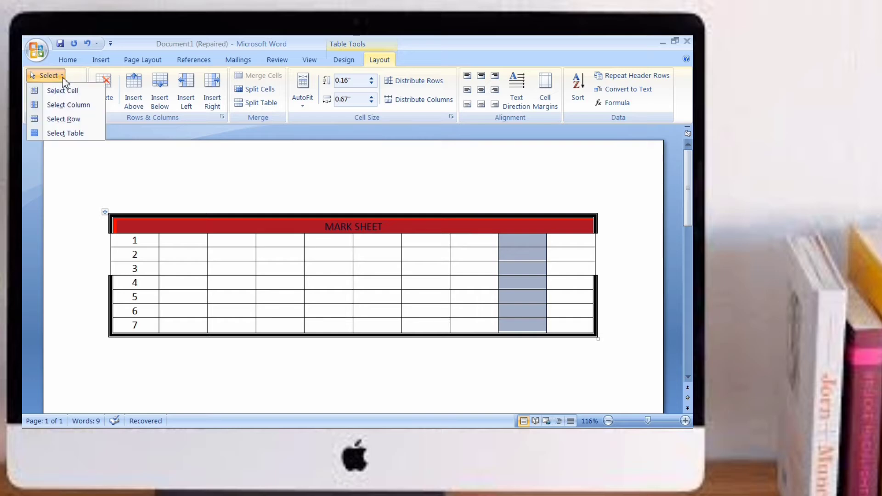
click(63, 121)
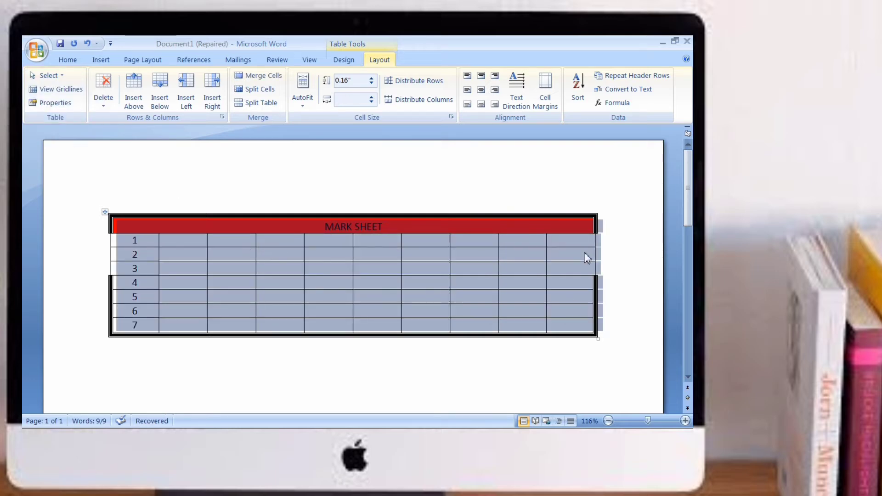
click(57, 76)
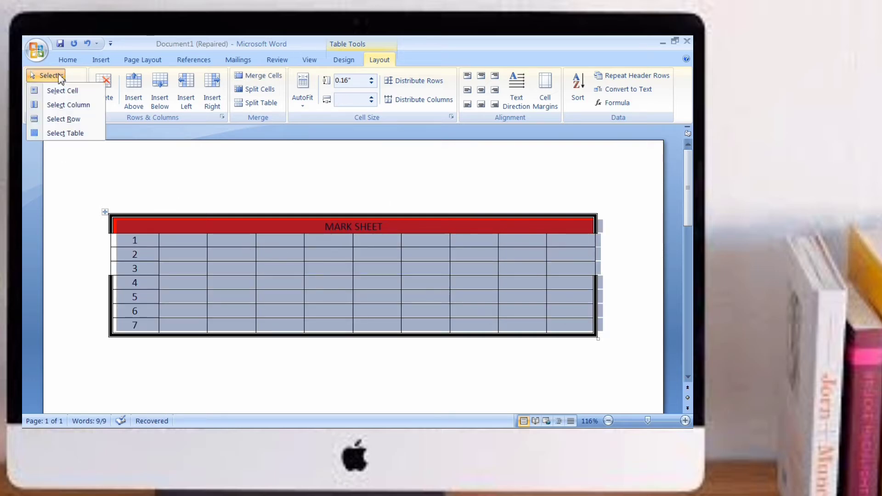
click(75, 135)
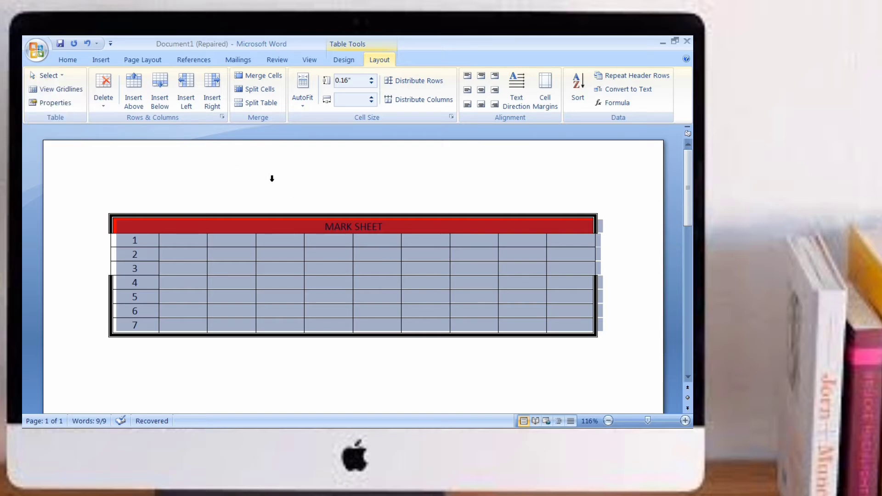
Step: Toggle the display of table gridlines on and off with the table selected
click(309, 256)
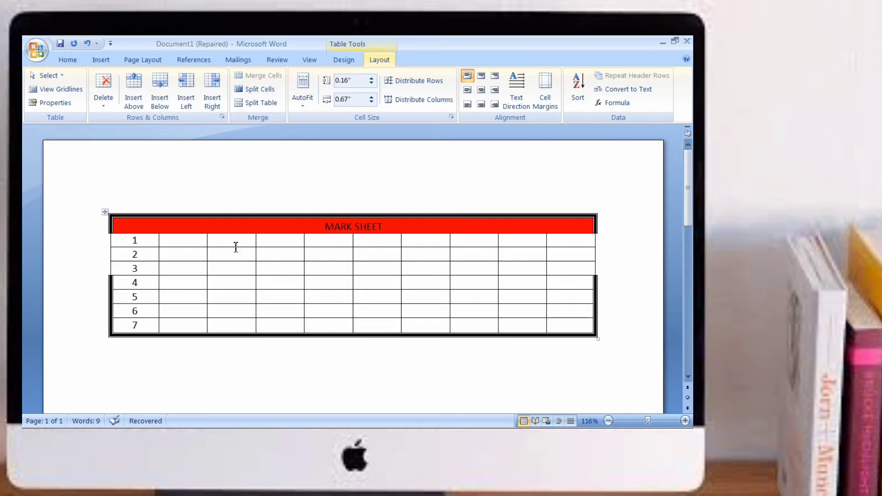
click(63, 78)
click(185, 168)
click(71, 95)
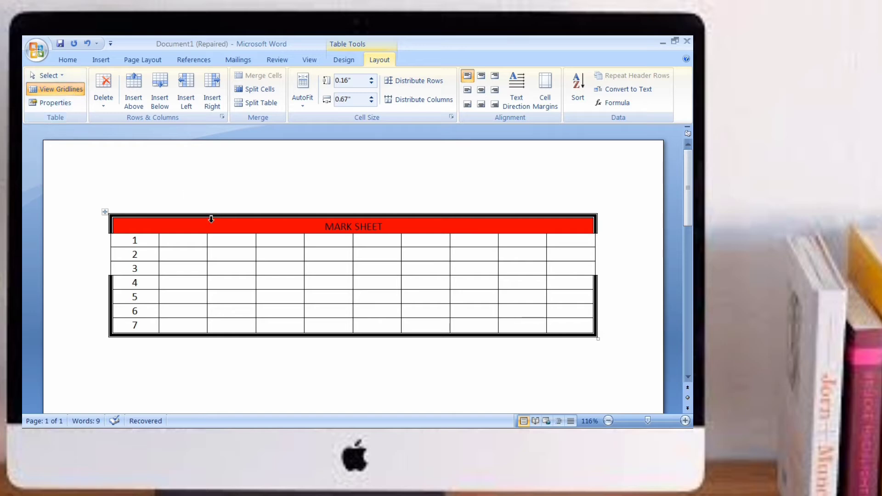
click(105, 212)
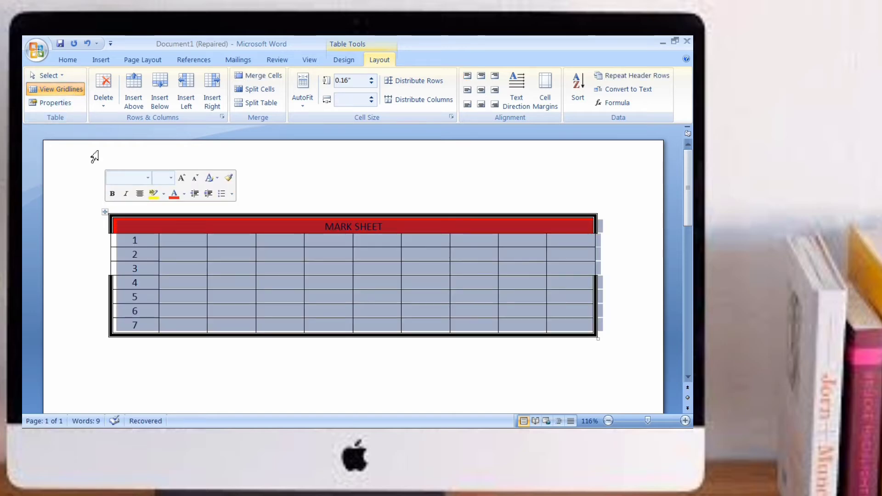
click(61, 92)
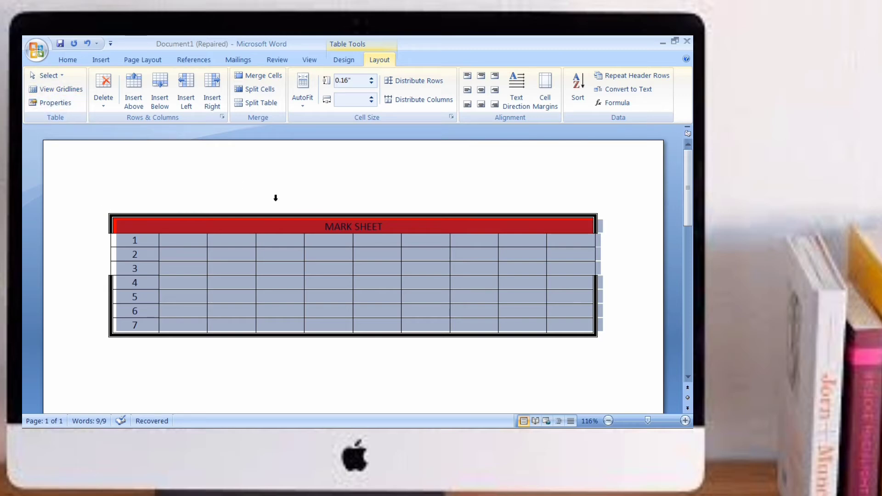
click(400, 282)
click(486, 378)
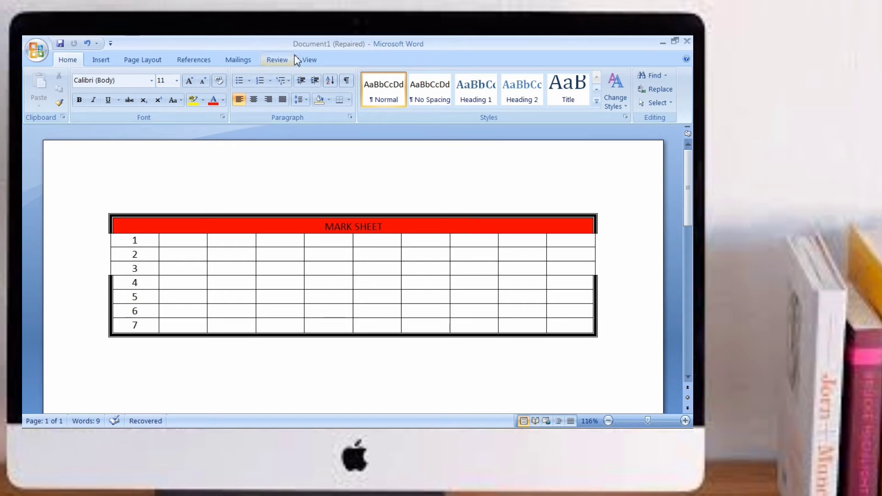
Step: Merge the cells of row 3 from the third to the eighth column into one cell
click(384, 282)
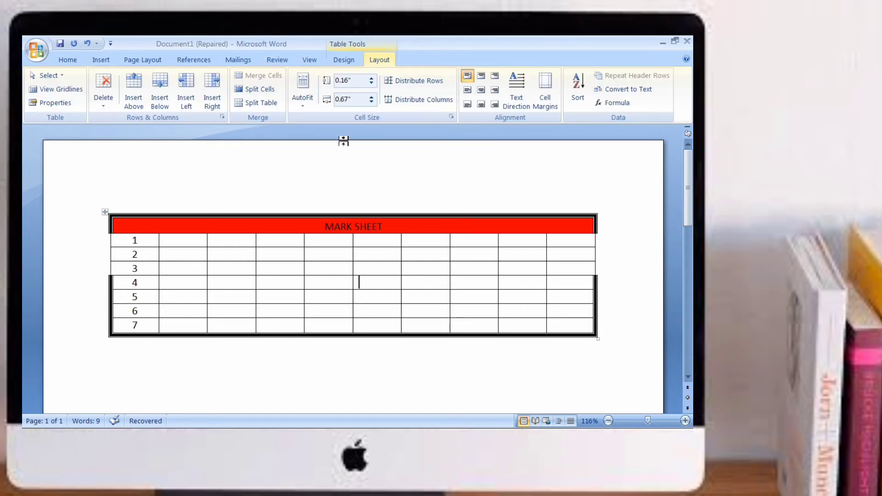
drag(223, 271, 459, 260)
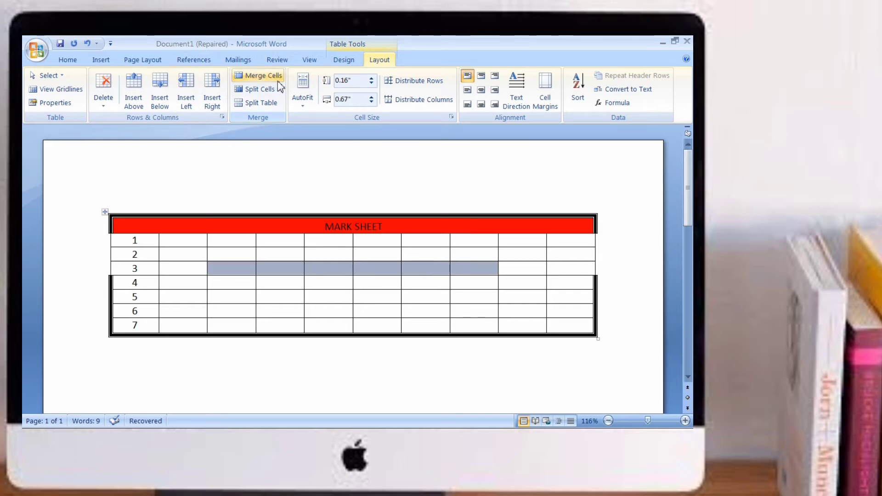
click(262, 76)
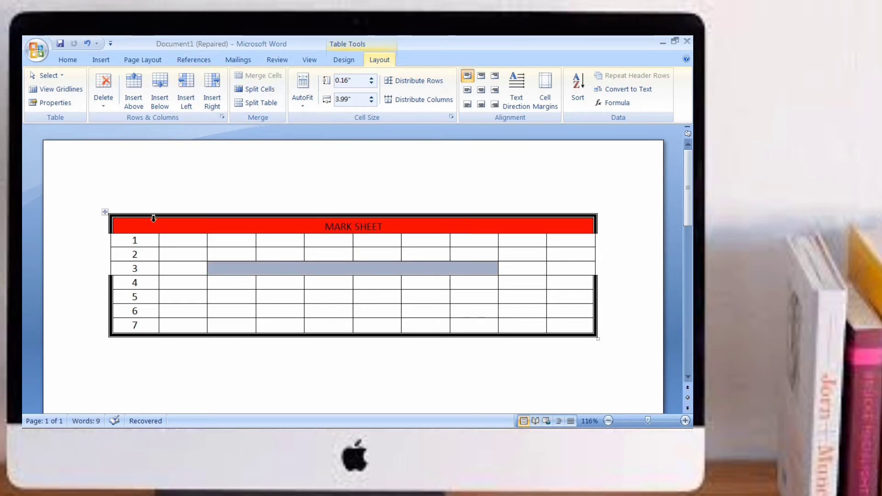
Step: Select the whole table and switch the gridline display on and off again
click(105, 212)
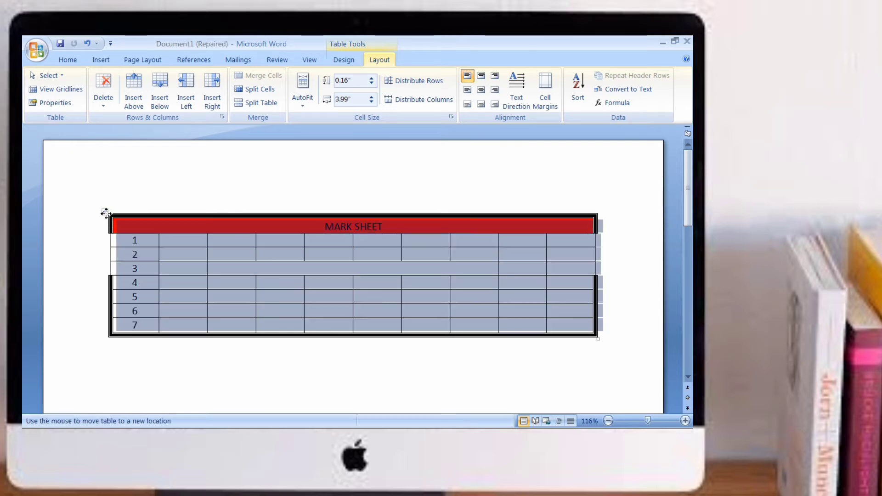
click(45, 90)
click(60, 86)
click(63, 91)
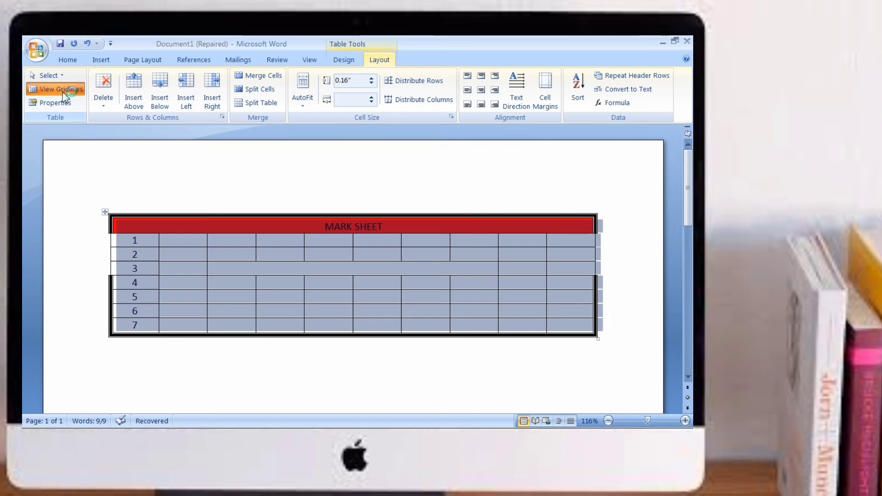
click(63, 91)
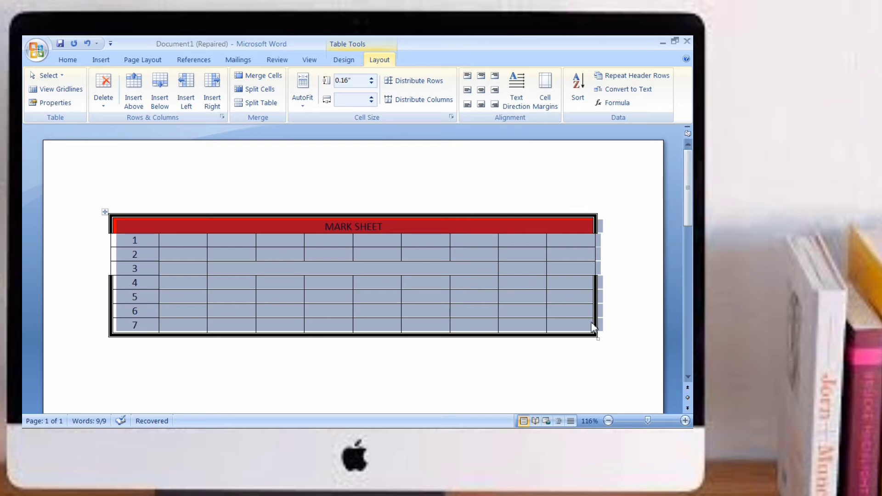
click(398, 181)
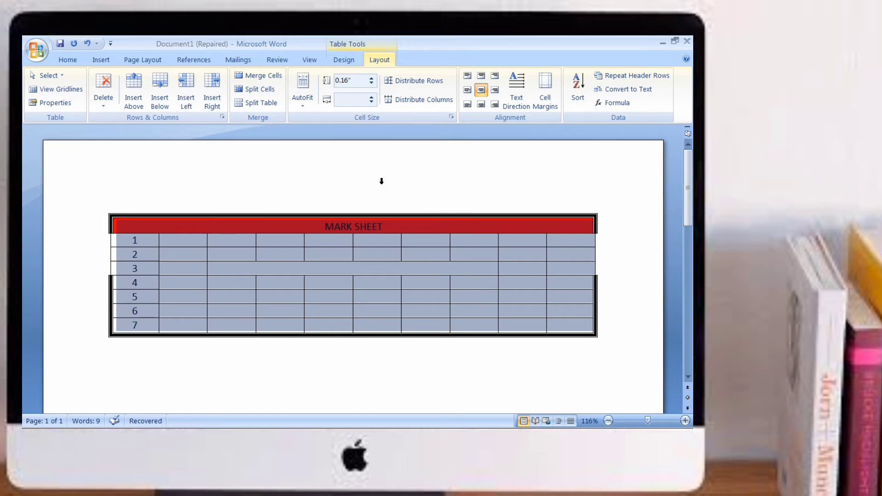
click(393, 271)
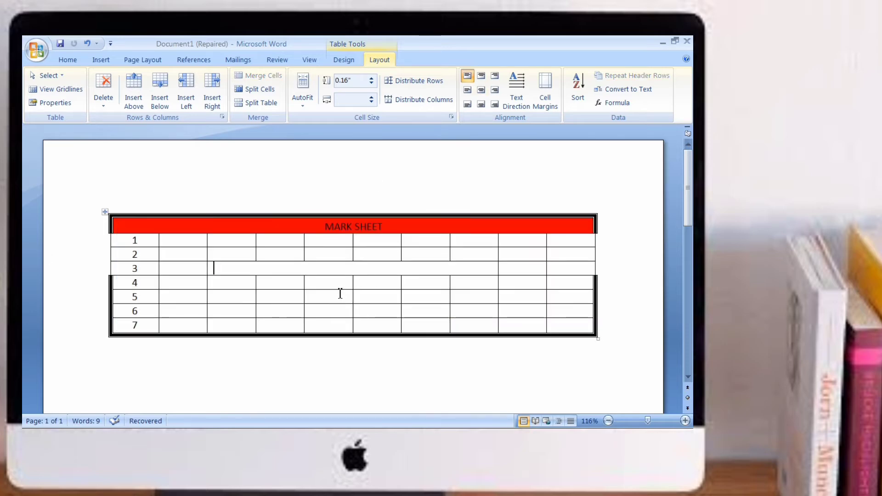
Step: Open Table Properties and review its Row, Column, Cell and Table tabs before closing it
click(52, 105)
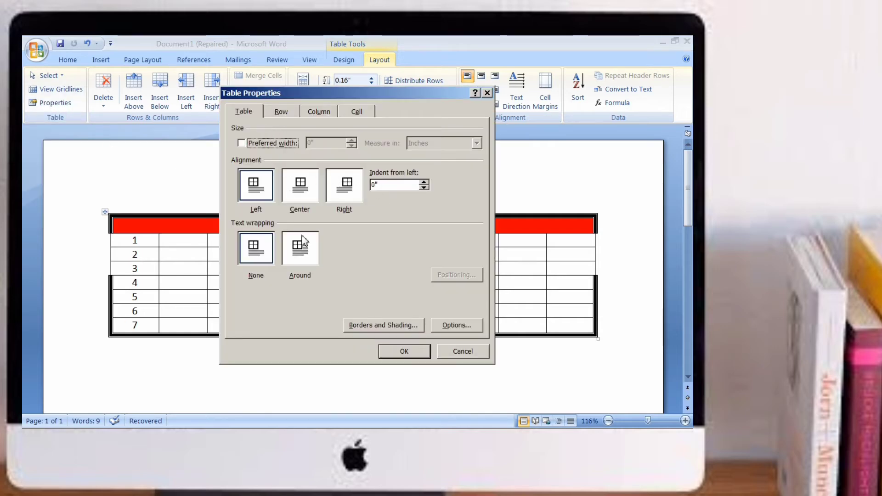
click(277, 113)
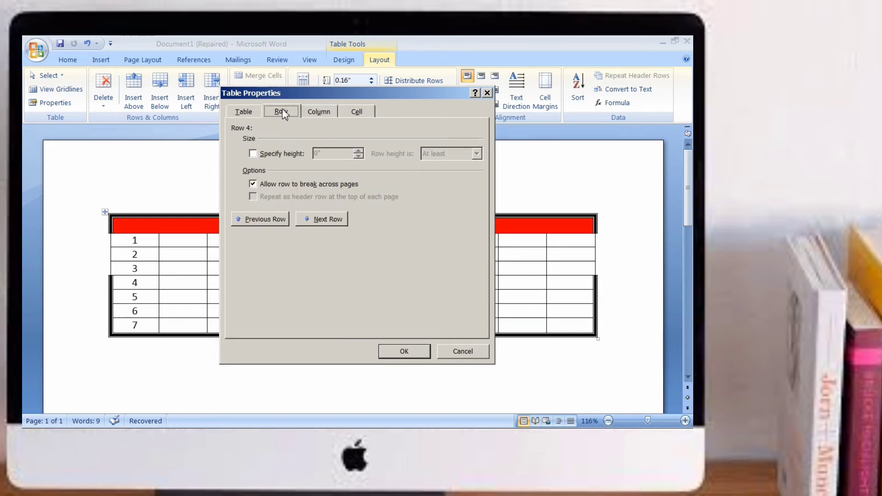
click(311, 117)
click(357, 112)
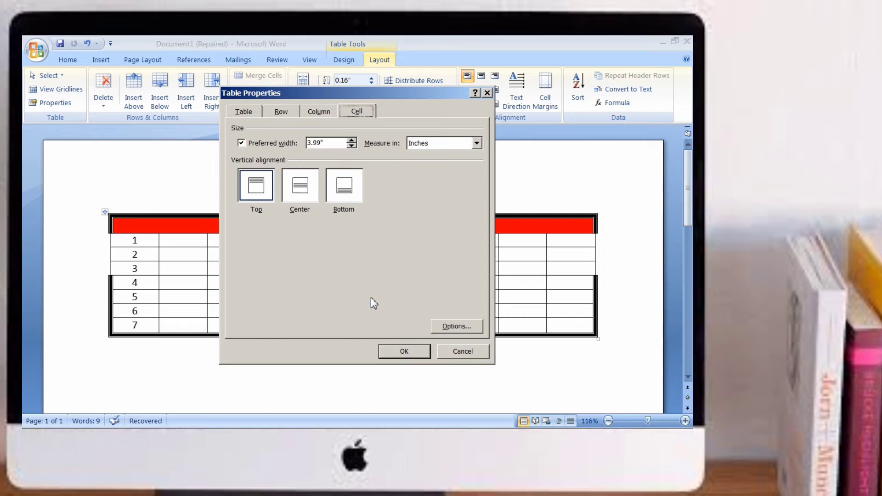
click(249, 113)
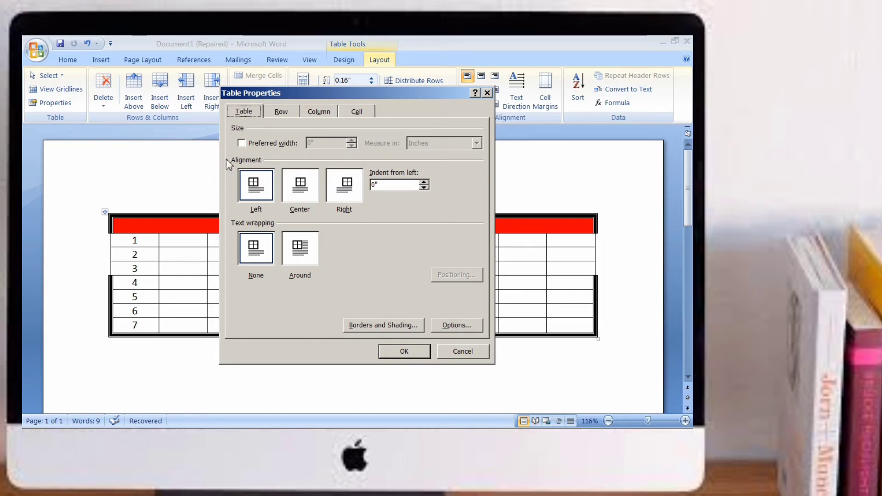
click(405, 351)
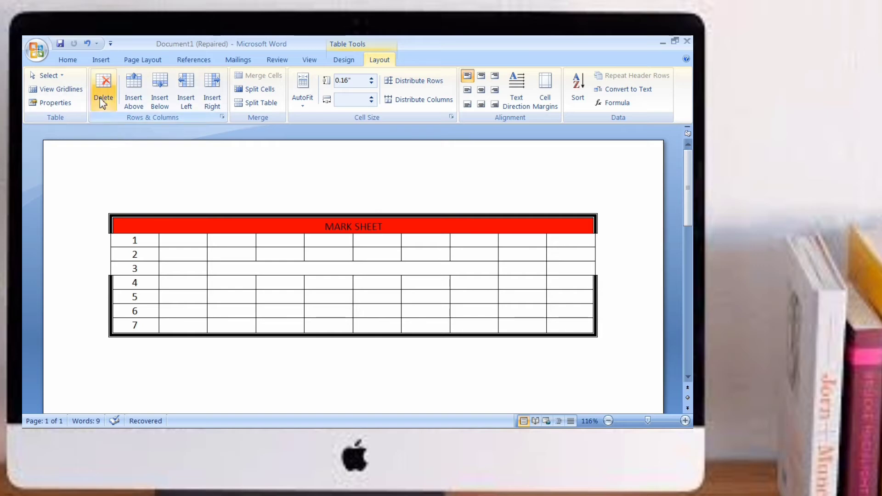
Step: Insert a new row above the row numbered 7
click(297, 254)
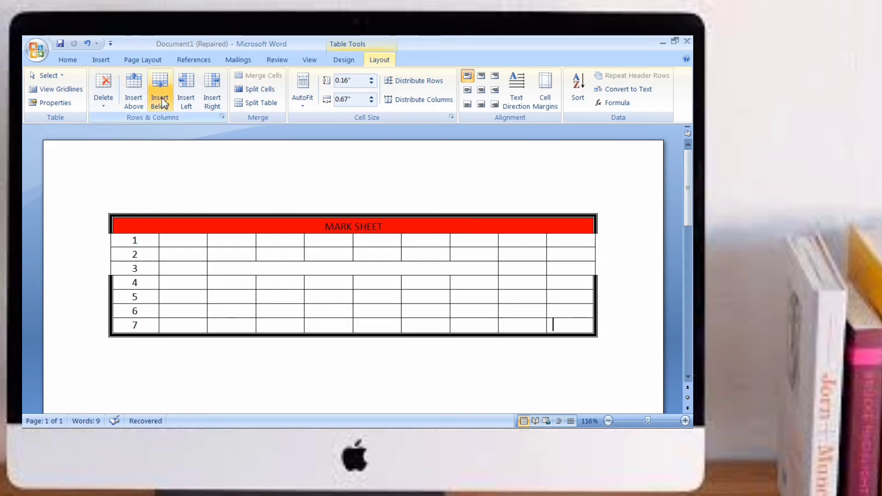
click(130, 92)
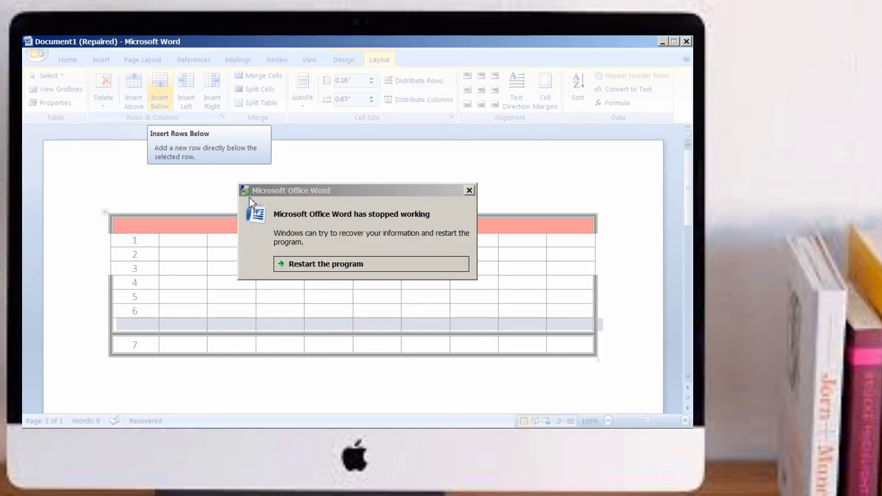
Step: Restart Word, open the recovered document and close the Document Recovery pane
click(307, 265)
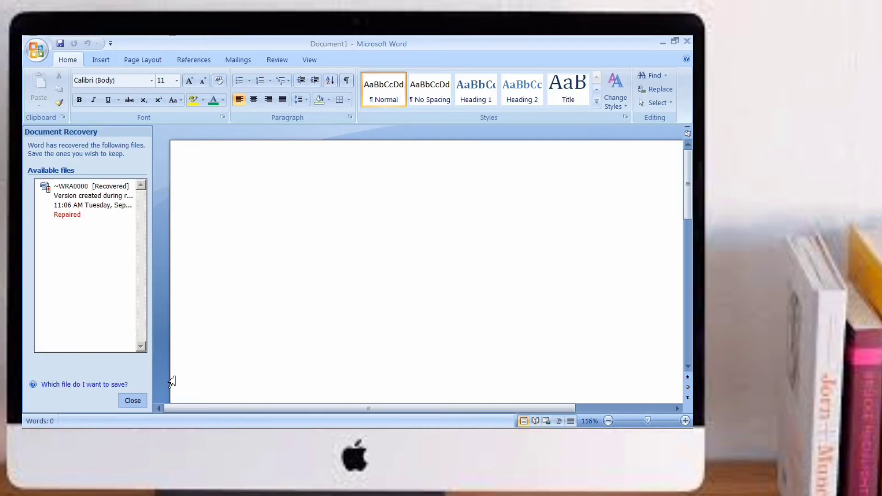
click(133, 400)
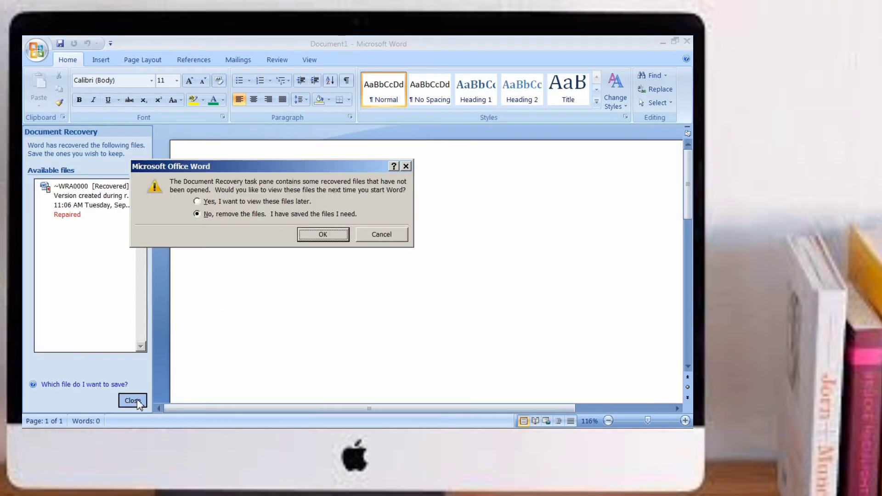
click(406, 166)
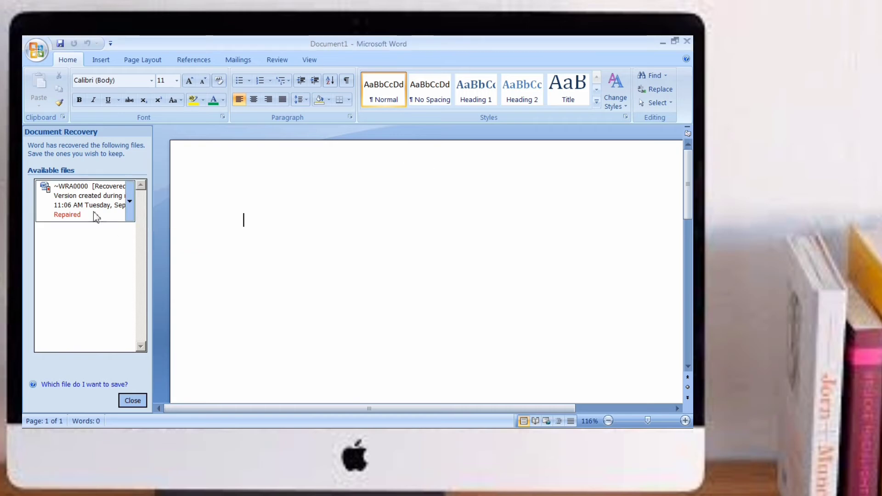
click(77, 202)
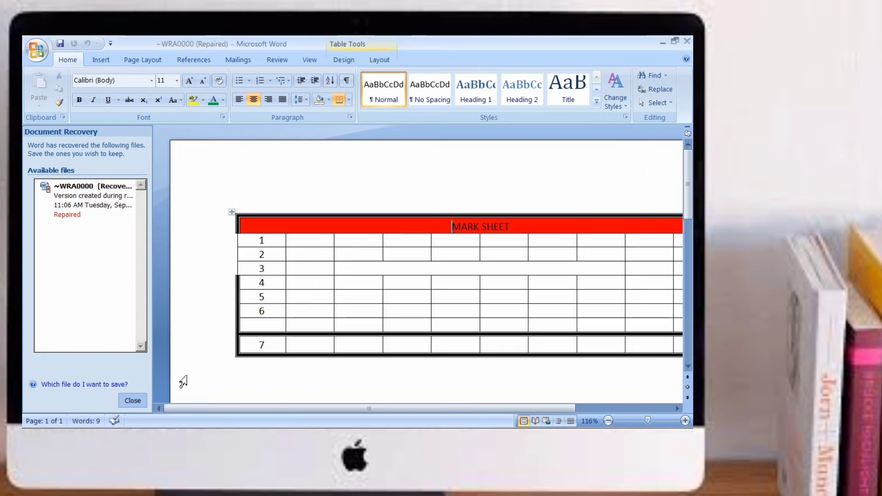
click(132, 400)
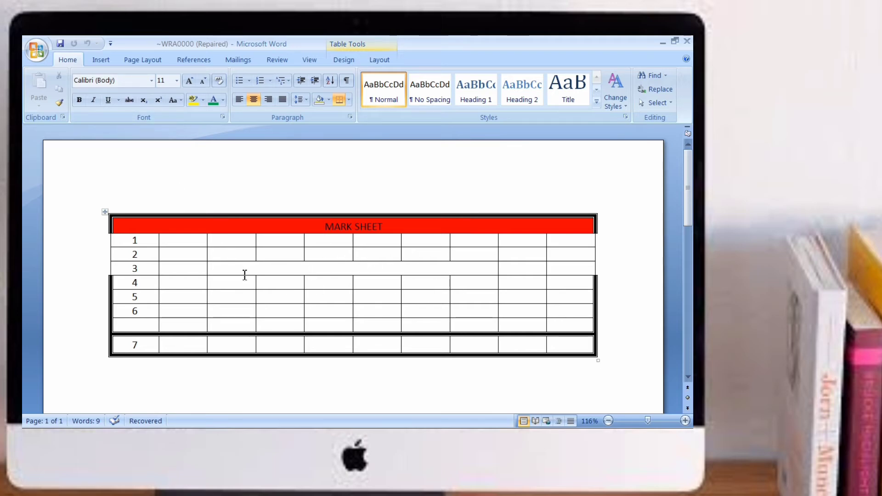
Step: Insert a new row below the row numbered 4
click(237, 255)
click(379, 60)
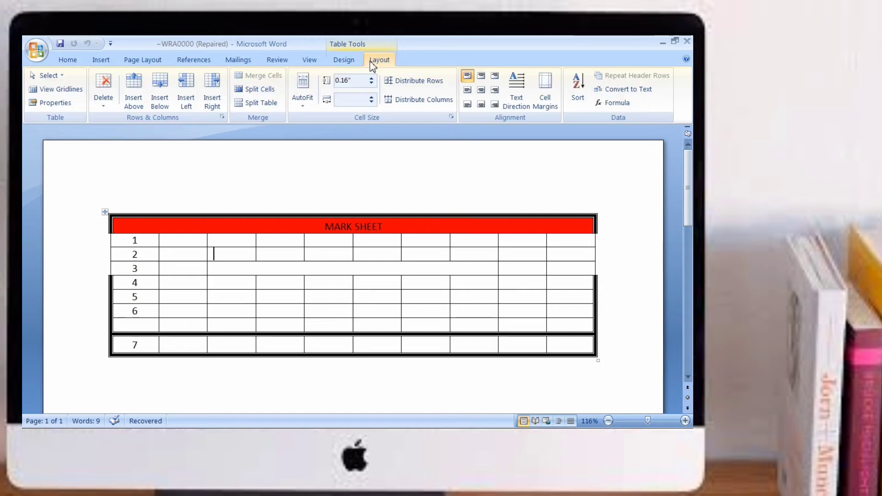
click(172, 284)
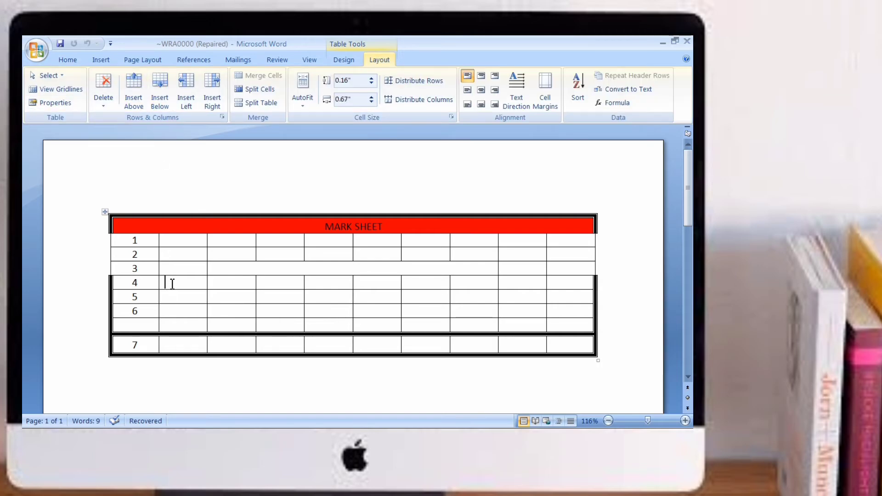
click(159, 102)
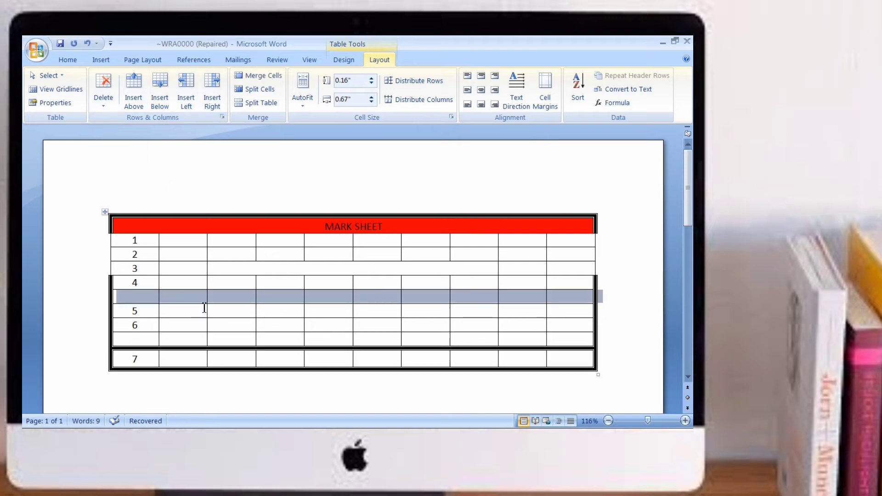
Step: Insert a new column to the left of the numbered column
click(203, 283)
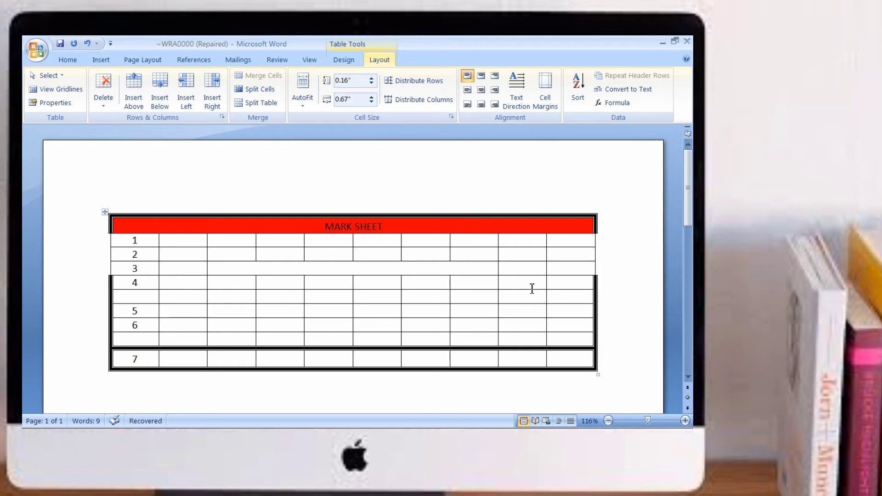
click(132, 284)
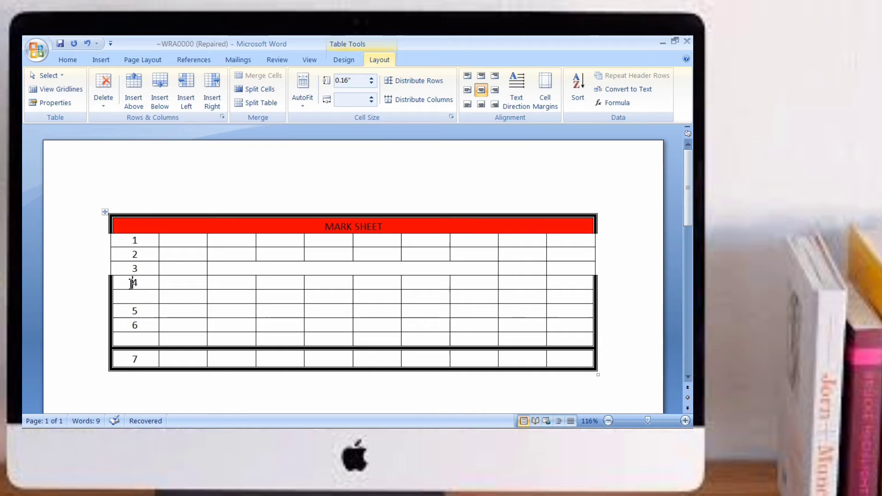
click(188, 109)
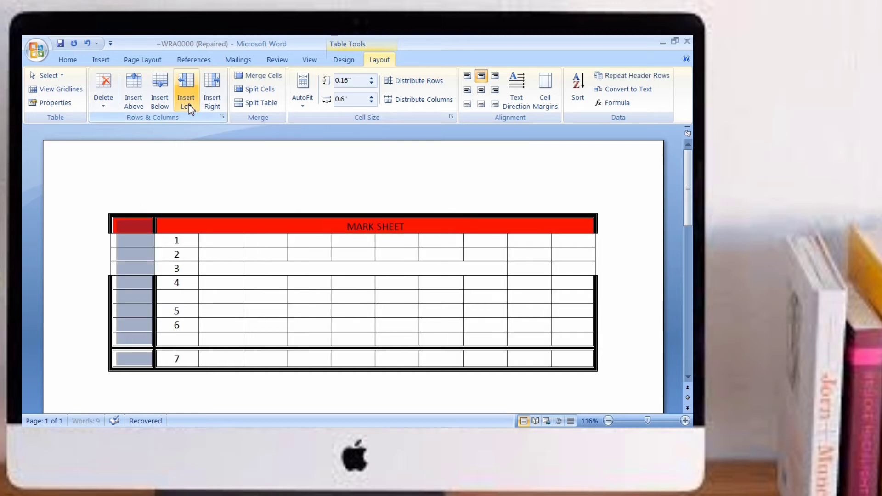
Step: Insert another column to the right of the numbered column
click(177, 283)
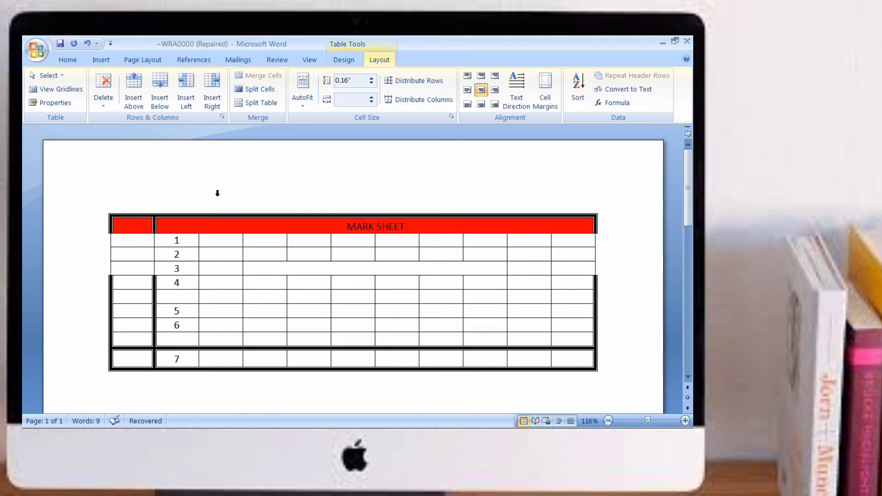
click(211, 98)
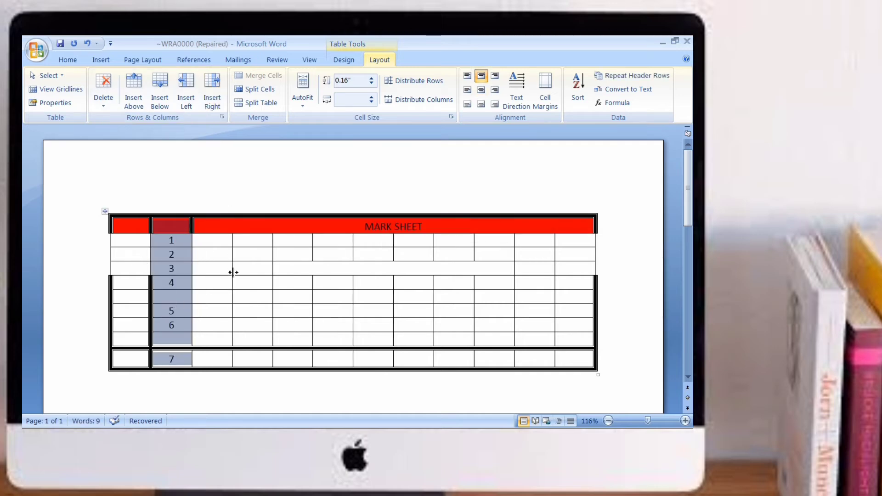
Step: Merge the numbered column's cells for rows 1 through 6 into a single cell
click(198, 282)
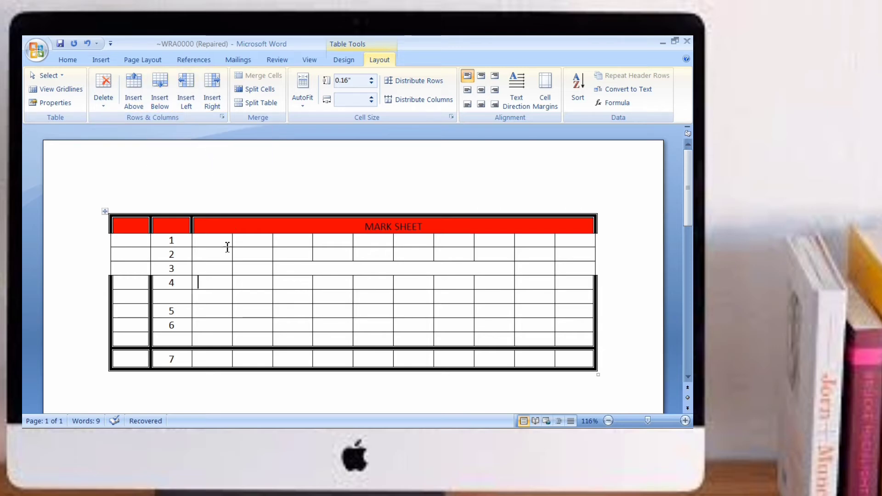
drag(160, 242, 174, 336)
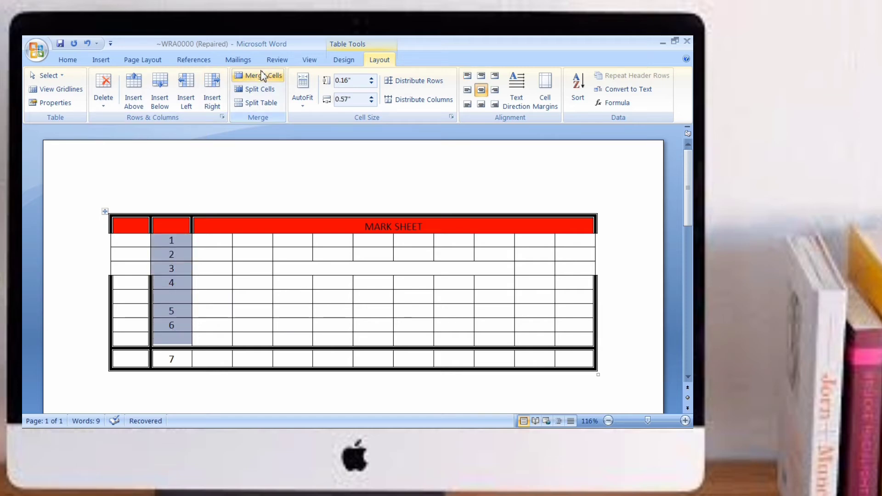
click(257, 76)
click(241, 240)
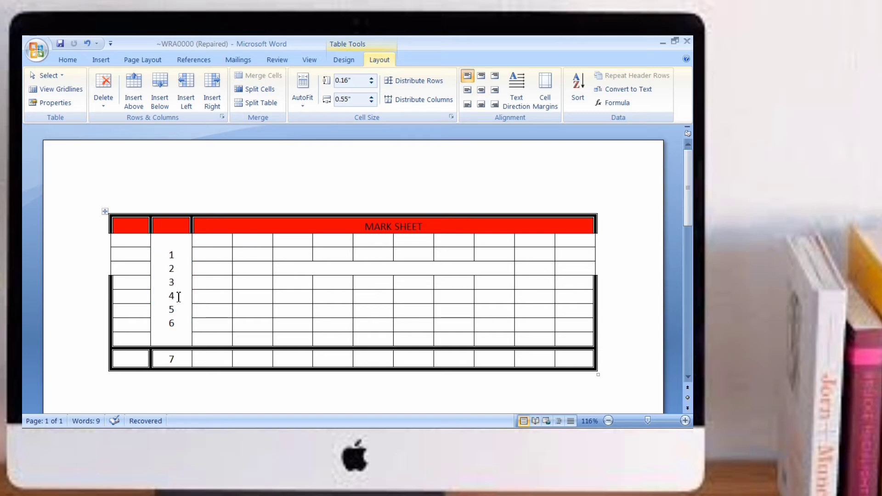
Step: Split the last row's cells, from the 7 cell onward, into 22 columns and 1 row
click(186, 362)
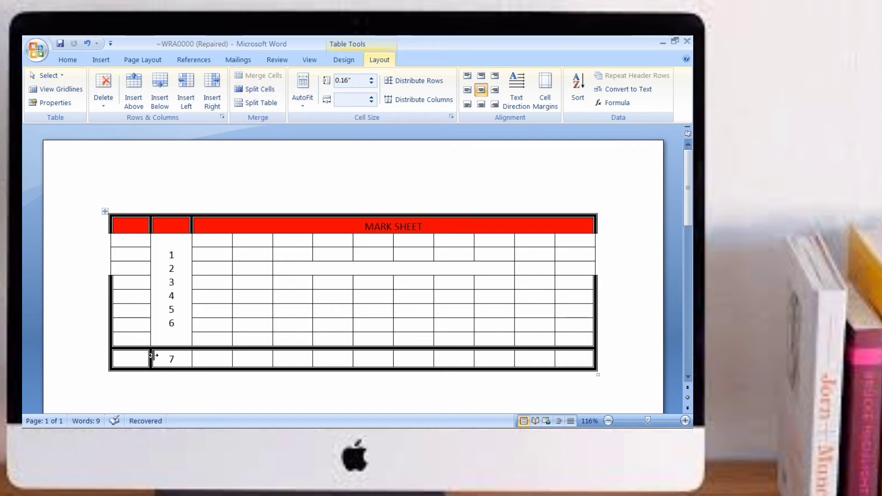
mouse_move(155, 355)
mouse_down()
mouse_move(368, 364)
mouse_move(569, 354)
mouse_up()
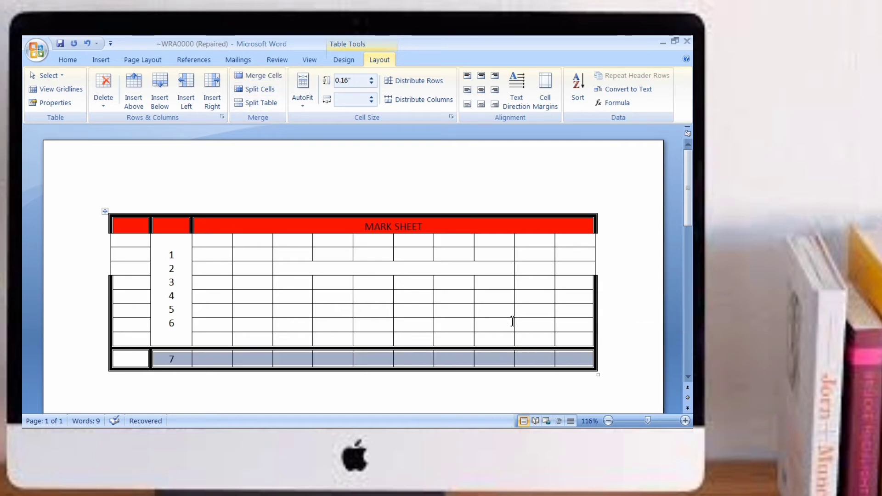
click(262, 89)
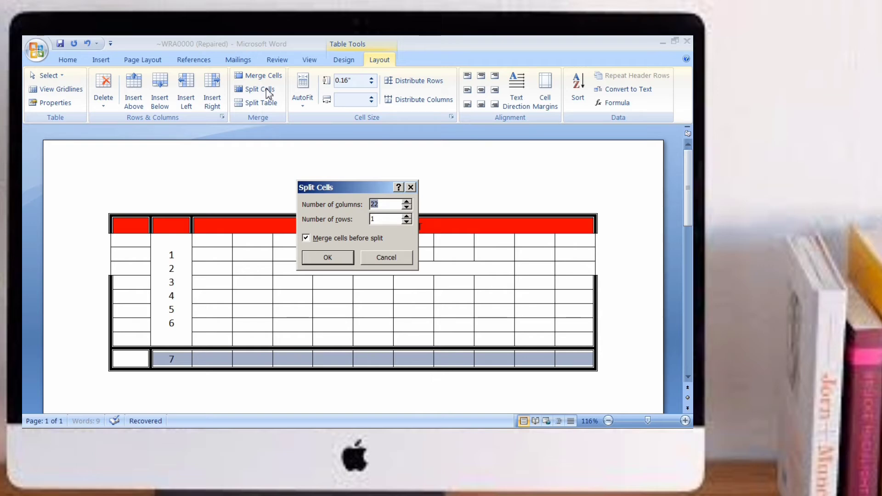
click(345, 256)
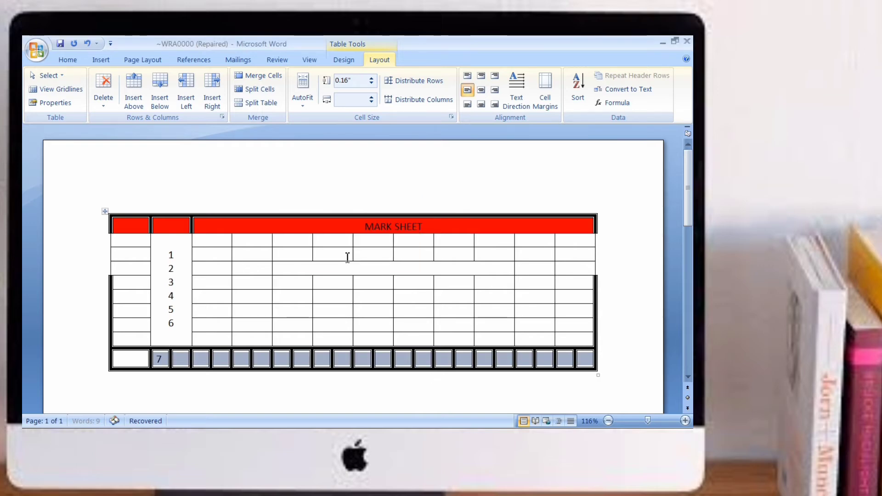
click(396, 397)
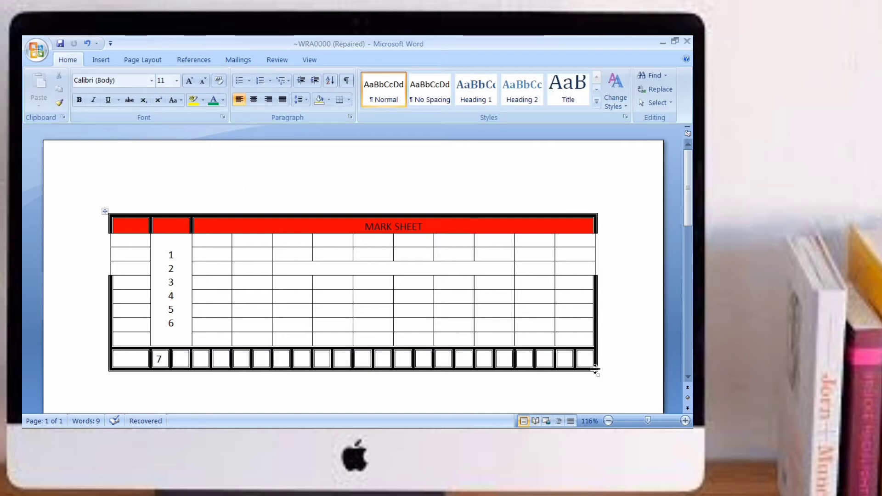
Step: Re-split the last row's cells, from the 7 cell onward, into 30 columns
click(180, 361)
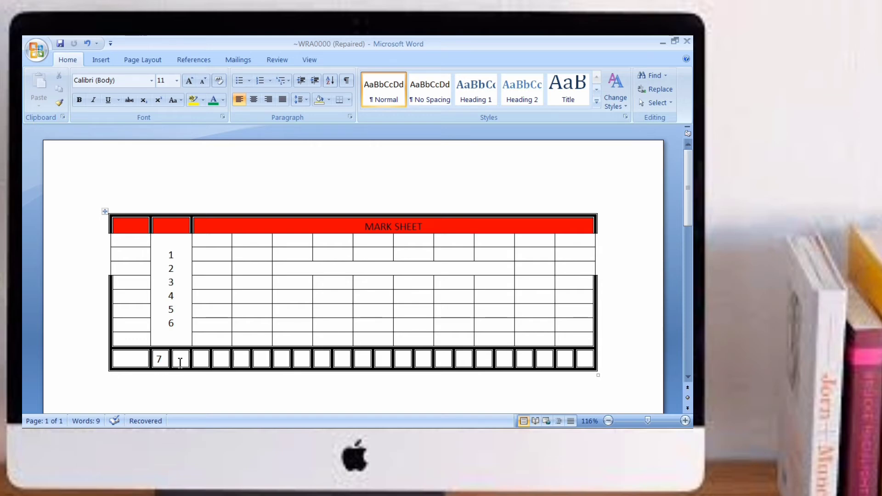
click(229, 361)
click(241, 361)
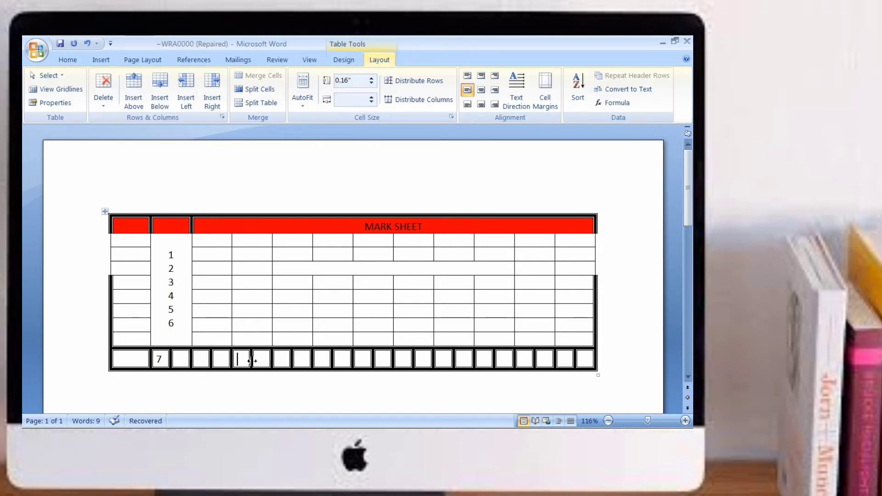
click(262, 362)
drag(162, 359, 600, 356)
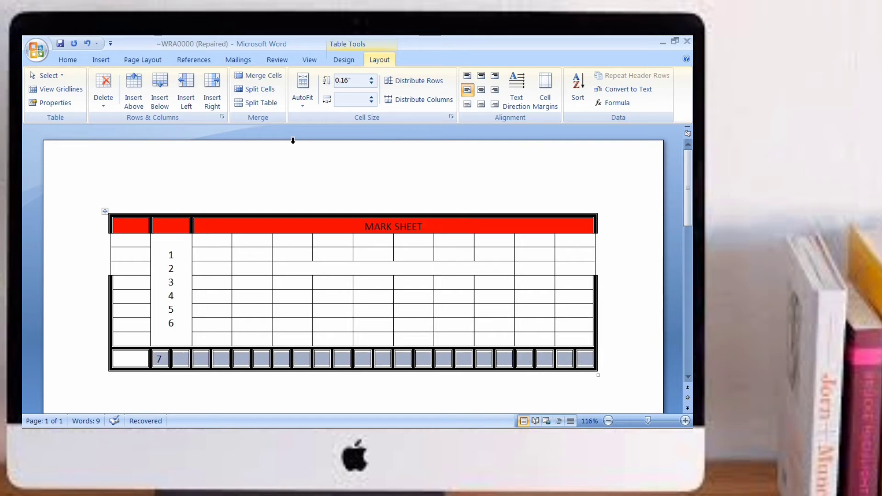
click(264, 89)
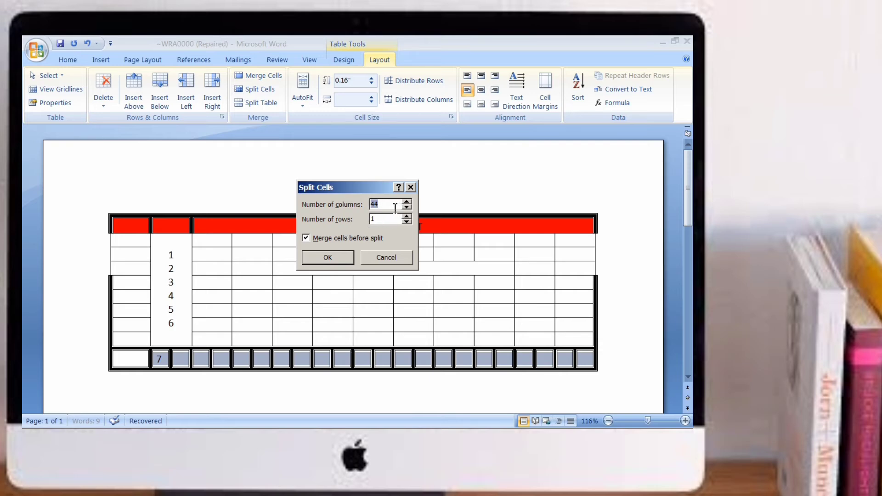
text(30)
click(327, 258)
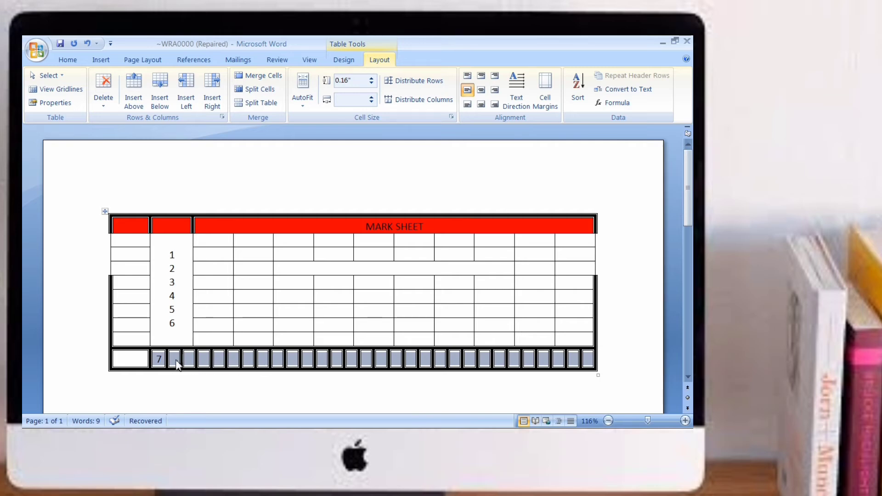
Step: Split the table above the last row, then delete the gap to rejoin the two tables
click(219, 359)
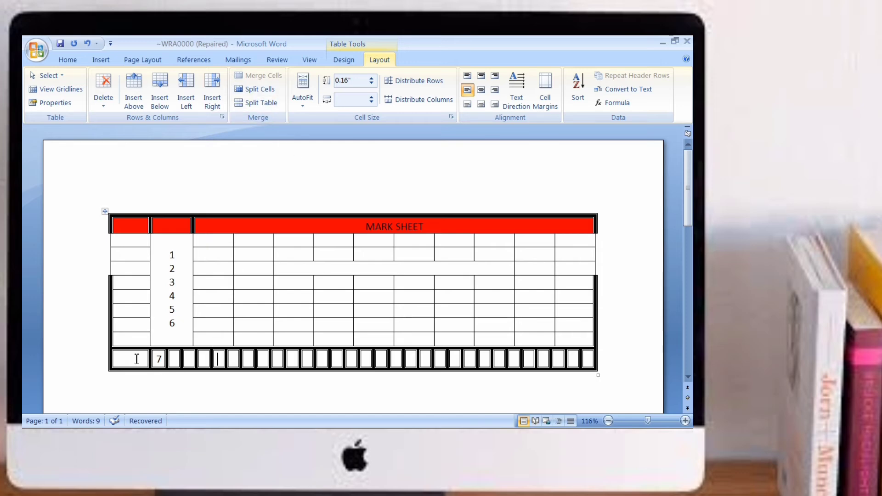
drag(134, 358, 663, 354)
drag(603, 361, 593, 366)
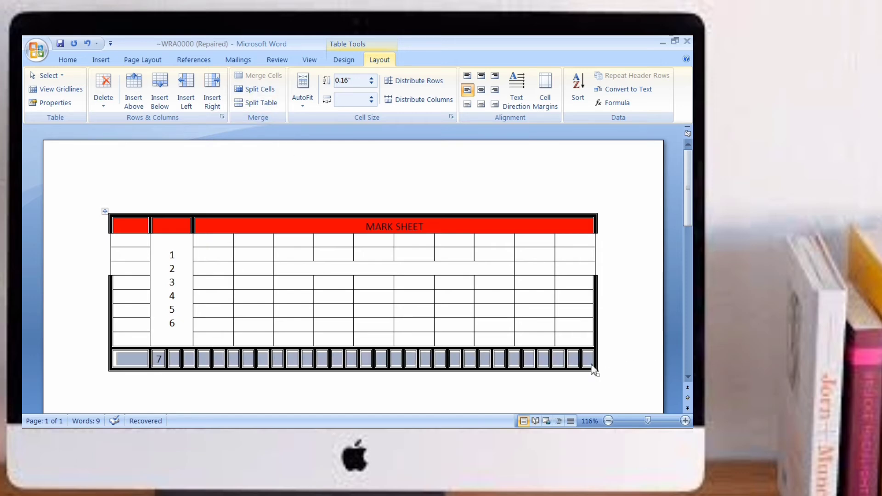
click(263, 103)
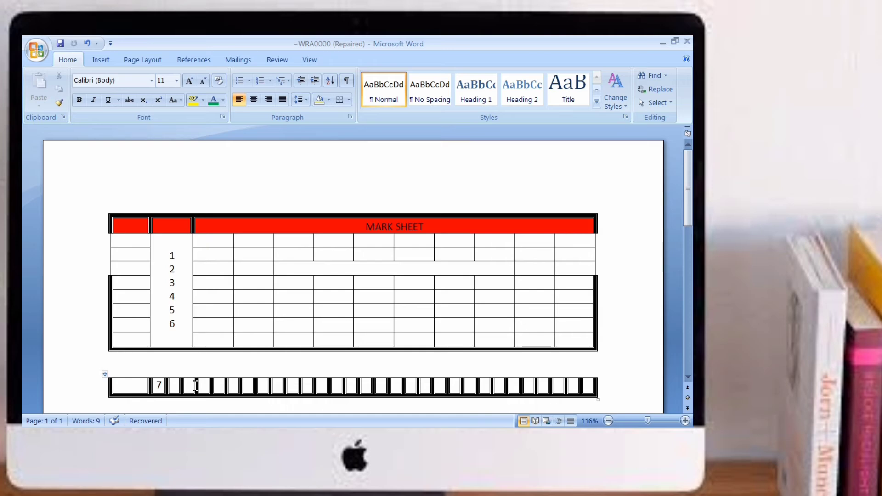
key(Delete)
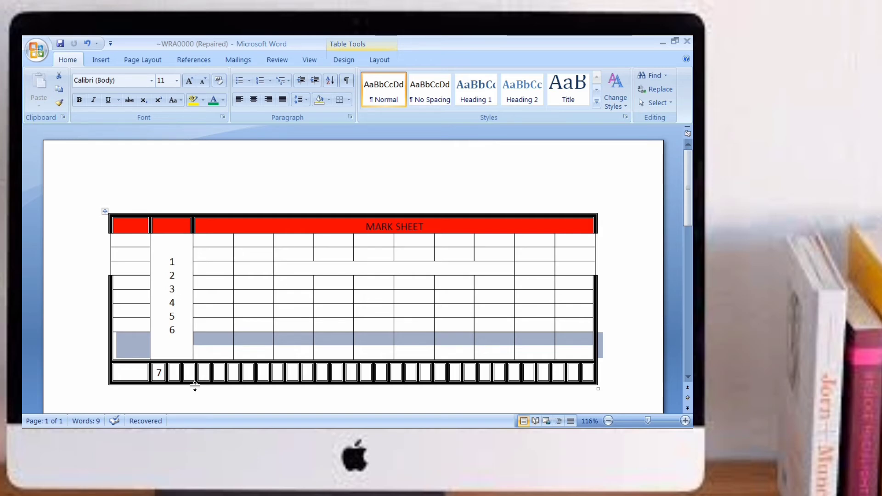
Step: Split the table above the last row again using the keyboard shortcut
drag(138, 371, 578, 365)
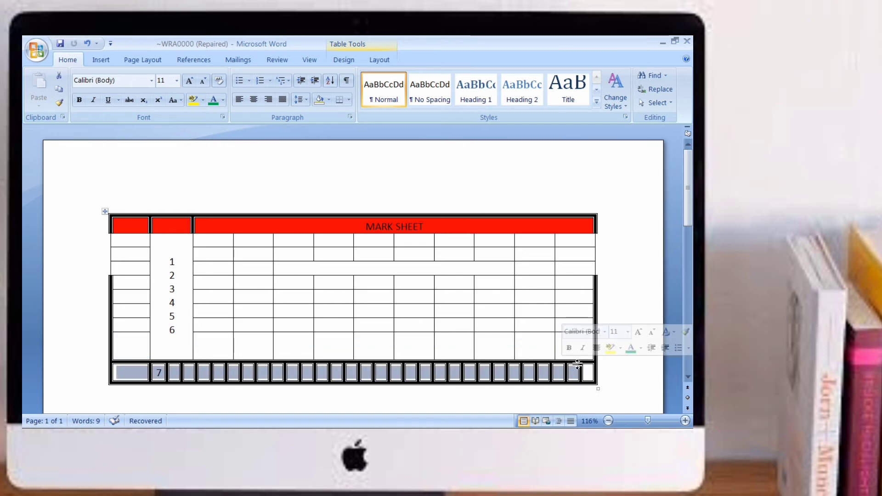
drag(620, 193, 599, 245)
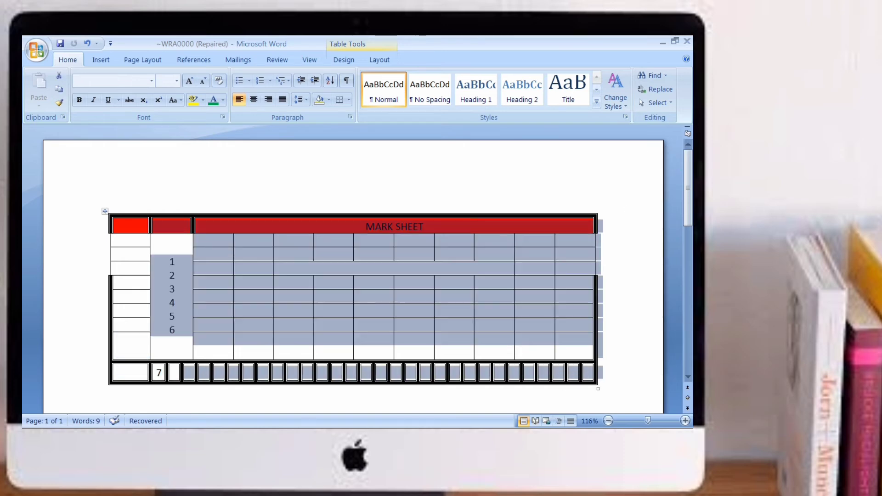
drag(137, 373, 584, 377)
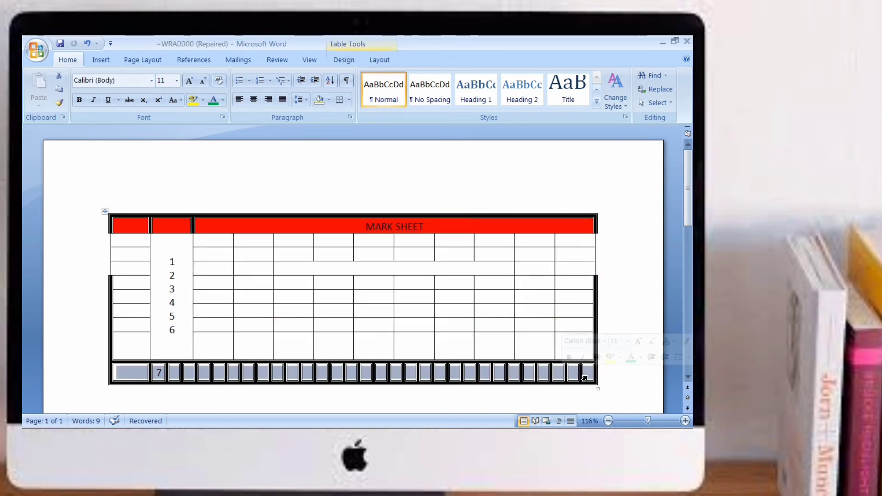
key(ctrl+shift+Return)
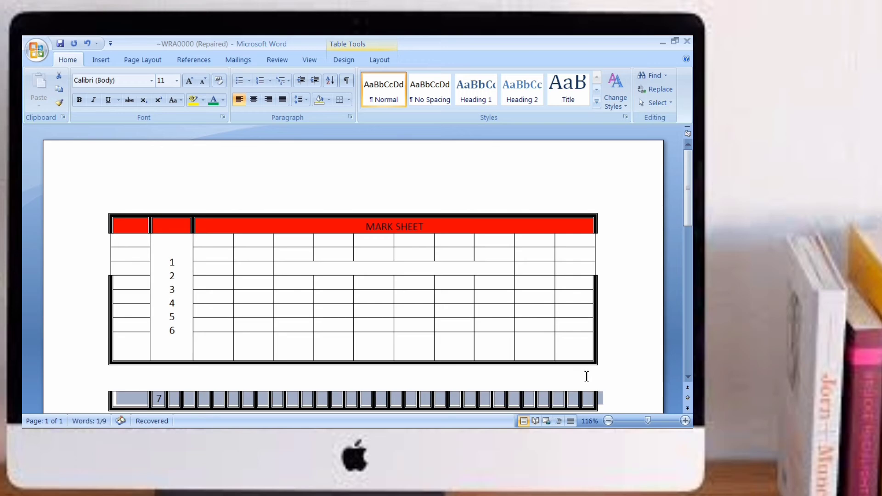
Step: Move the separated last row down and back up until it rejoins the table
key(alt+shift+Down)
key(alt+shift+Up)
key(alt+shift+Up)
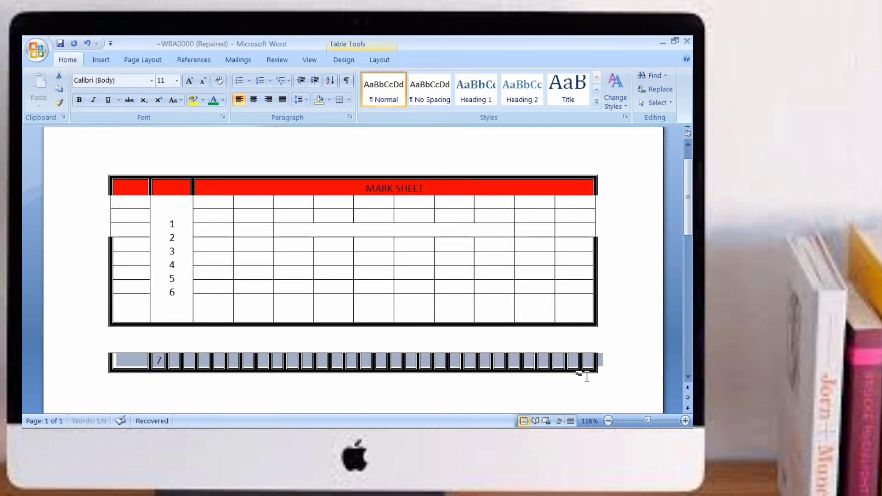
key(alt+shift+Down)
key(alt+shift+Down)
key(alt+shift+Up)
key(alt+shift+Up)
key(alt+shift+Down)
key(alt+shift+Down)
key(alt+shift+Down)
key(alt+shift+Up)
key(alt+shift+Up)
key(alt+shift+Up)
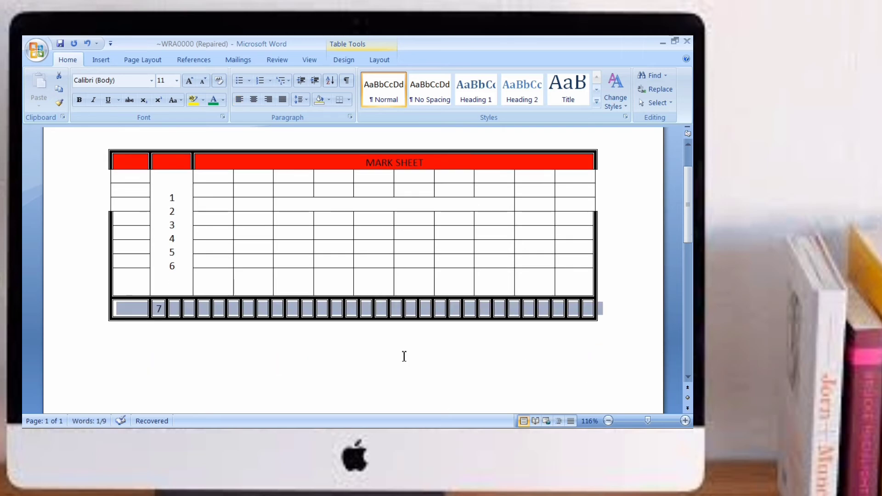
Step: Insert a new 10-column, 5-row table below the mark sheet
click(326, 266)
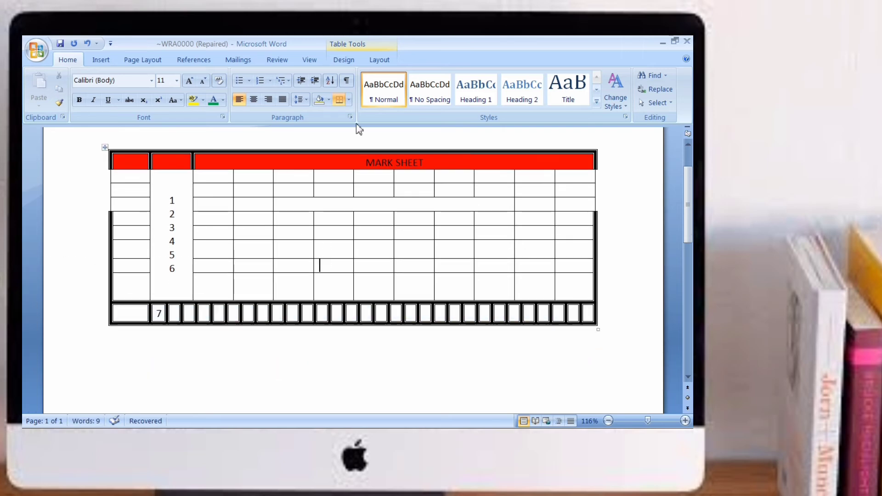
click(379, 60)
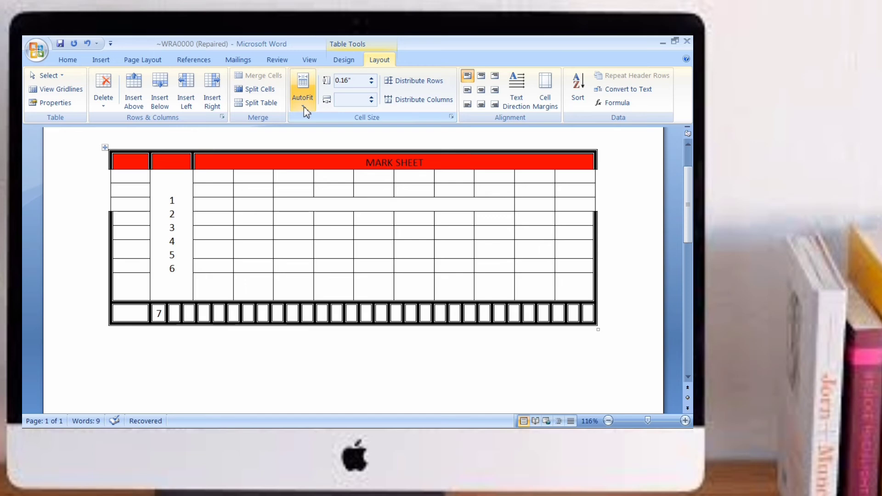
scroll(295, 319, down, 3)
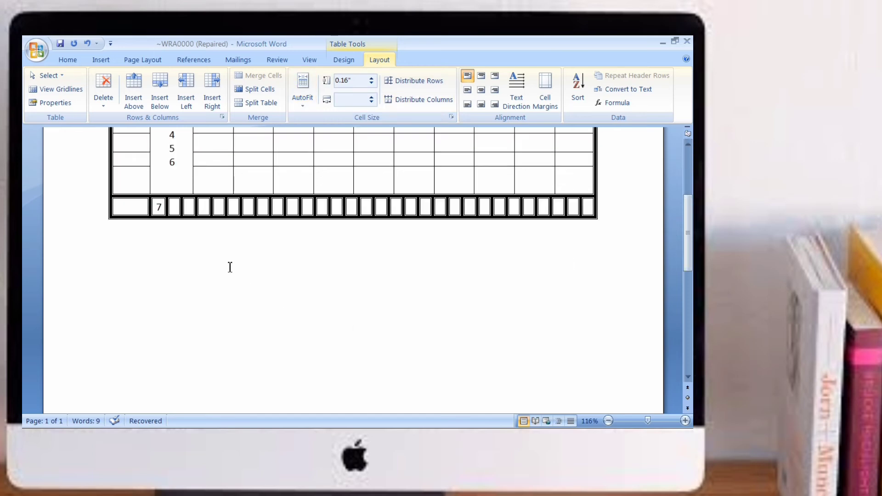
click(100, 60)
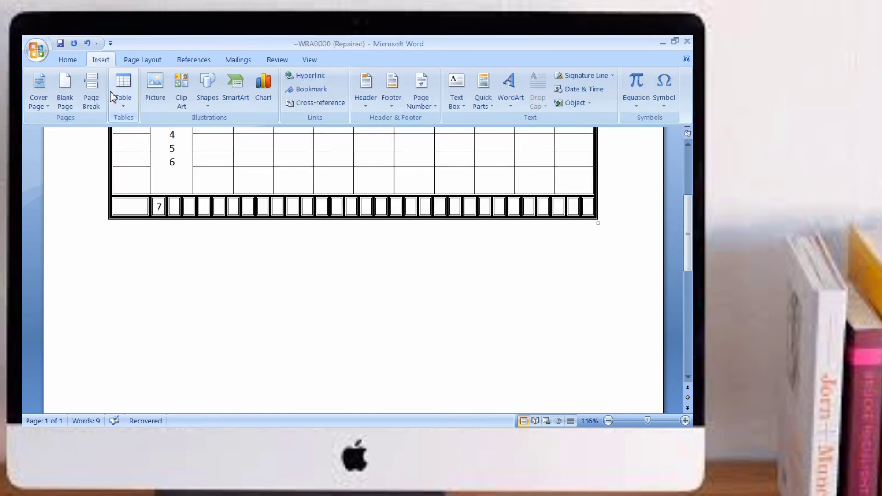
click(124, 102)
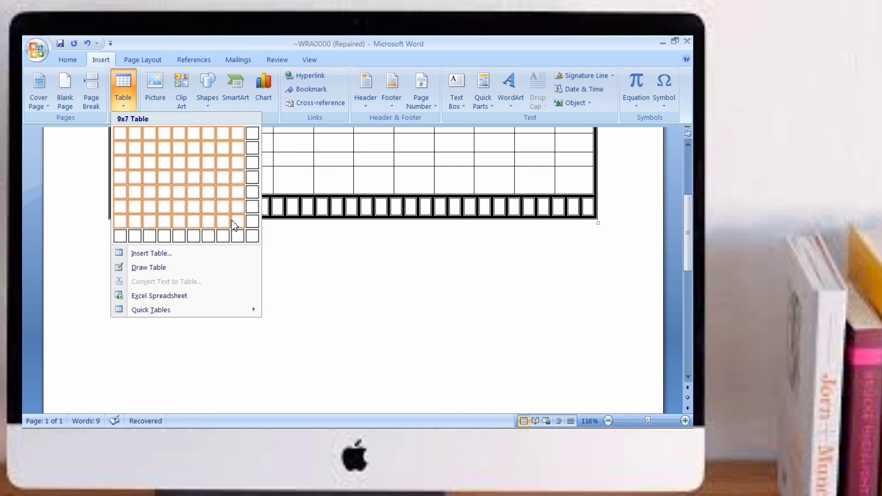
click(252, 192)
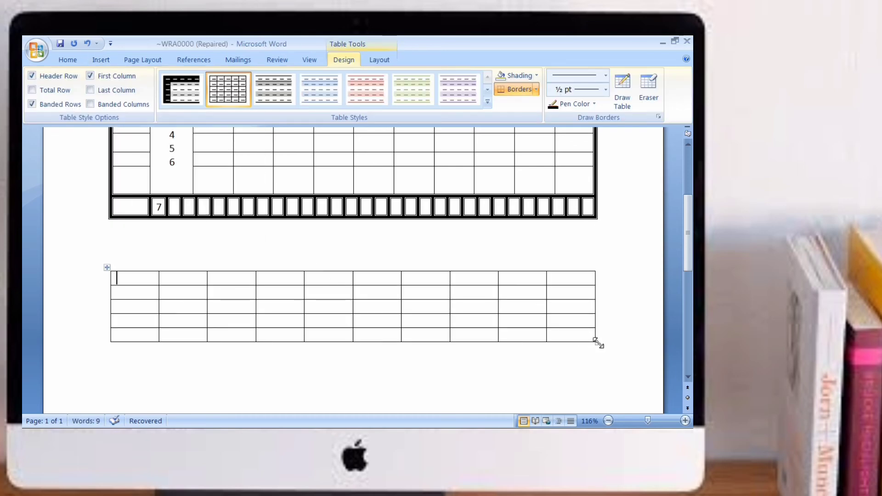
Step: Shrink the new table by its corner handle, then AutoFit it to contents
drag(598, 345, 445, 315)
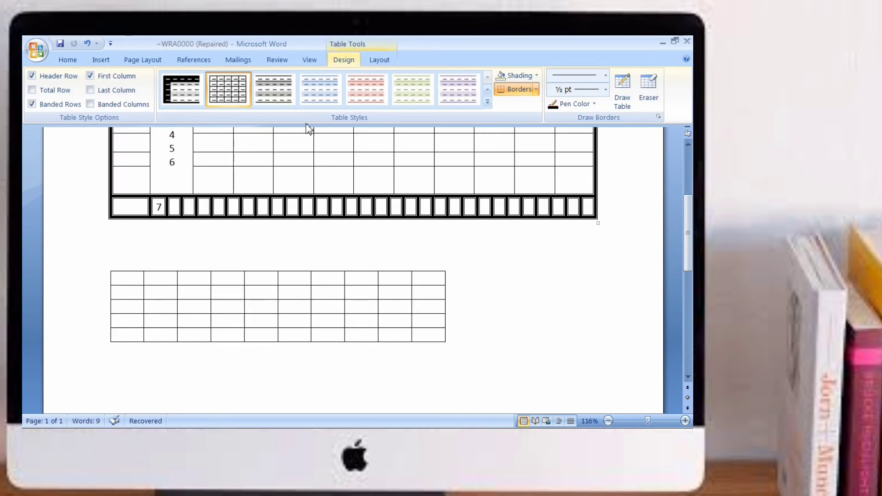
right_click(108, 268)
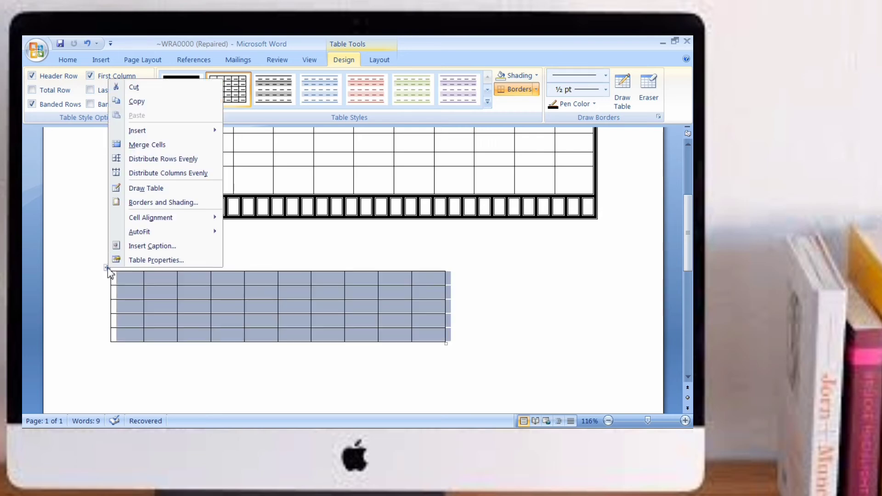
mouse_move(147, 223)
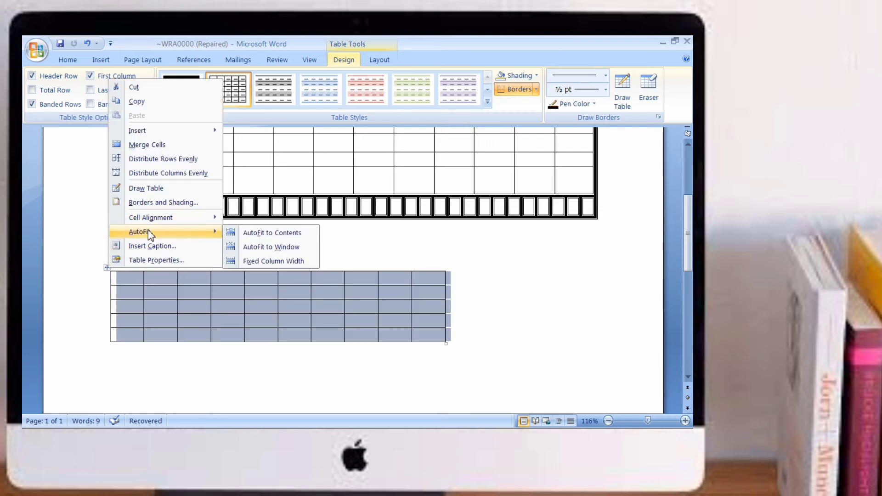
click(287, 234)
scroll(686, 206, up, 5)
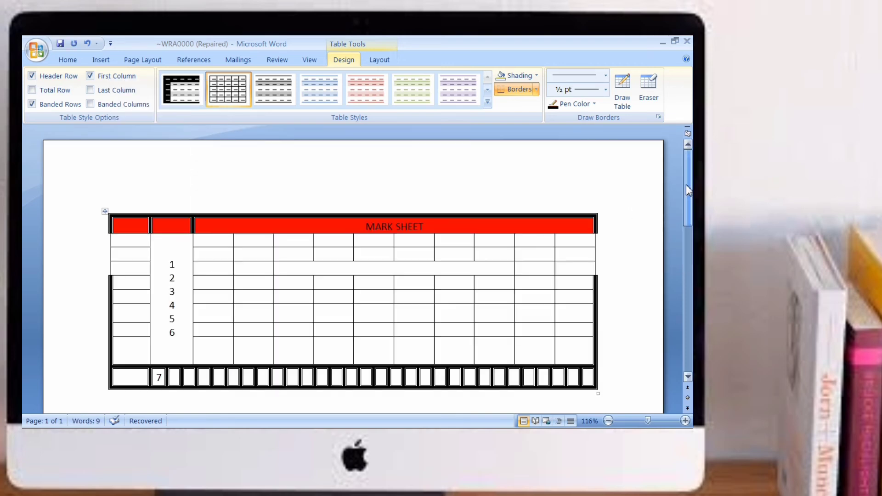
scroll(689, 207, down, 2)
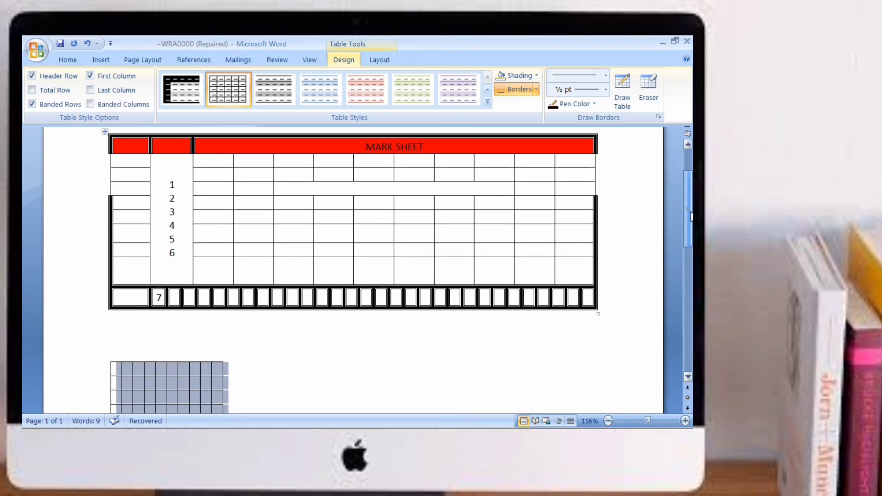
click(269, 380)
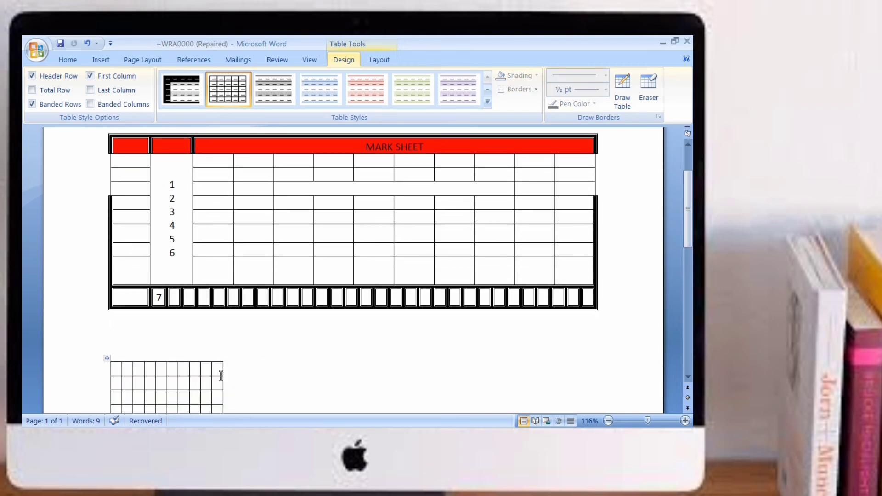
Step: AutoFit the new table to the window
scroll(265, 304, down, 4)
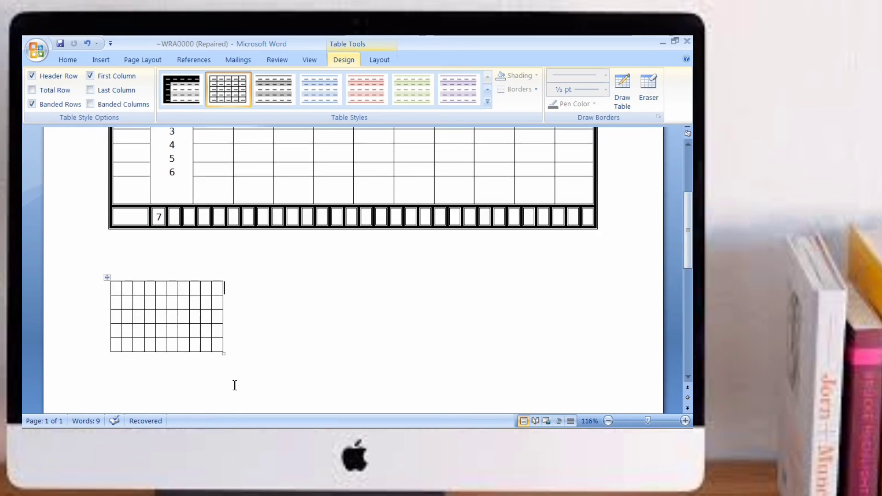
right_click(108, 278)
mouse_move(157, 240)
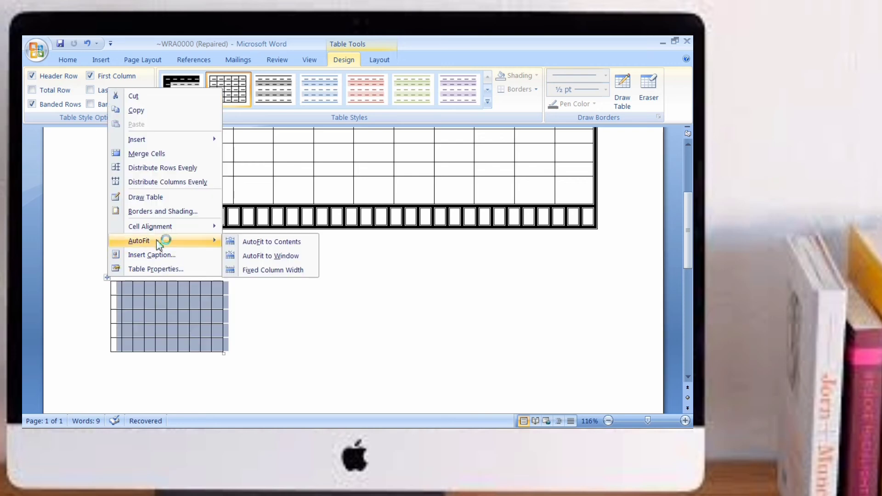
click(265, 257)
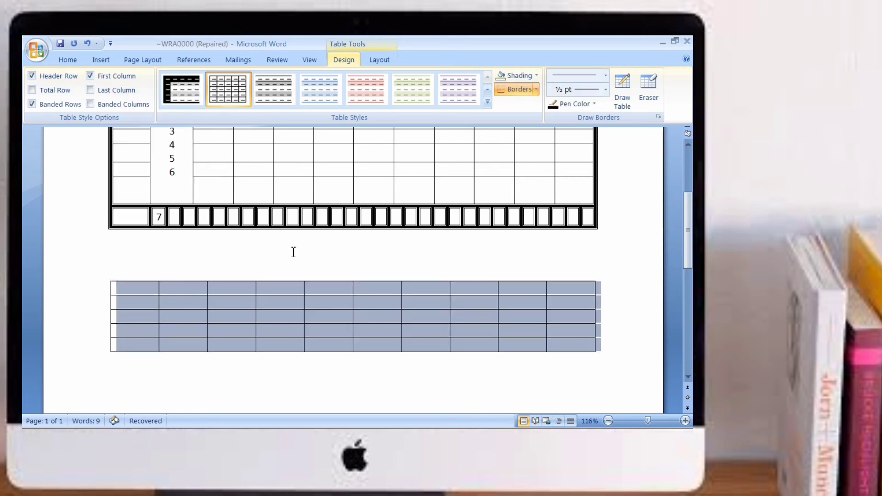
Step: Set the new table to a fixed column width
scroll(653, 222, up, 5)
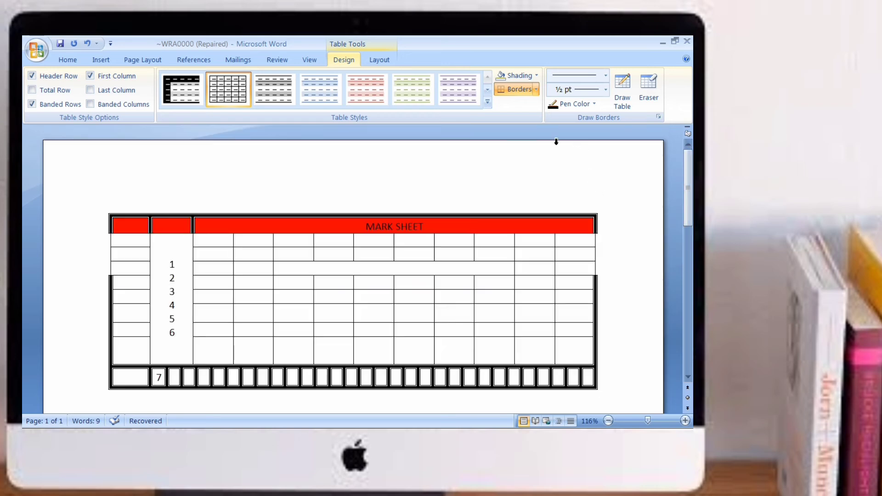
drag(687, 184, 690, 270)
scroll(583, 263, up, 4)
click(216, 356)
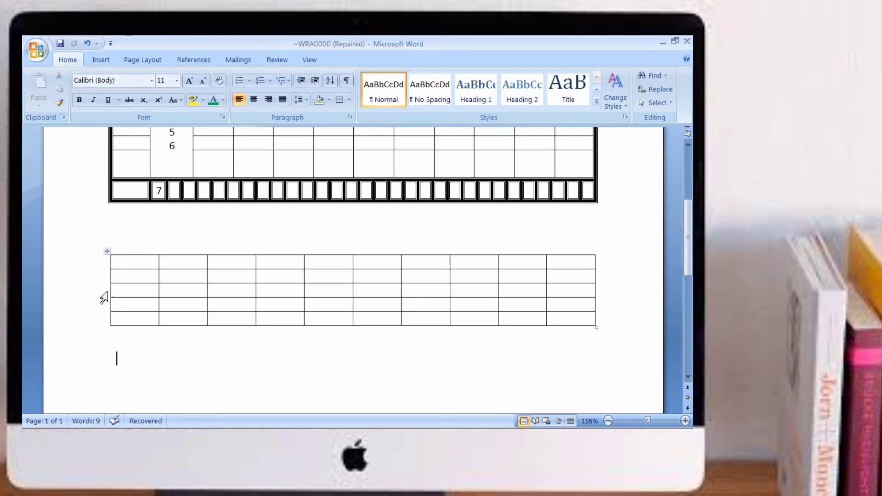
click(109, 253)
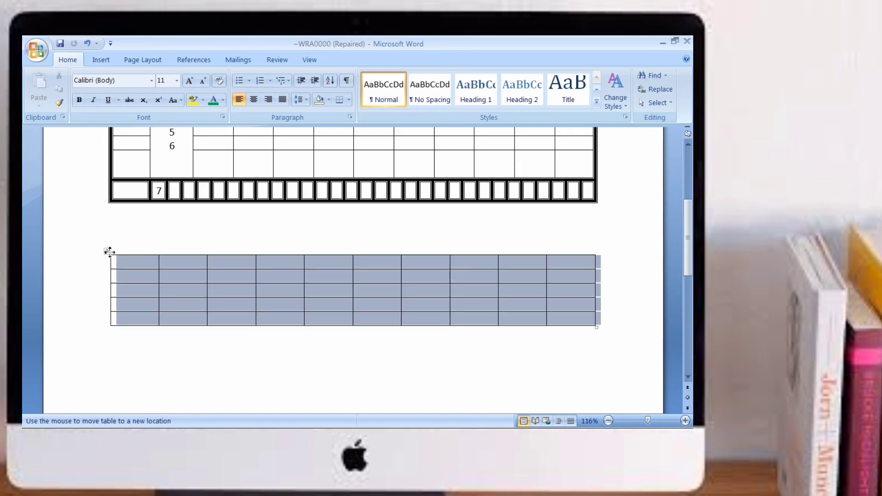
right_click(109, 253)
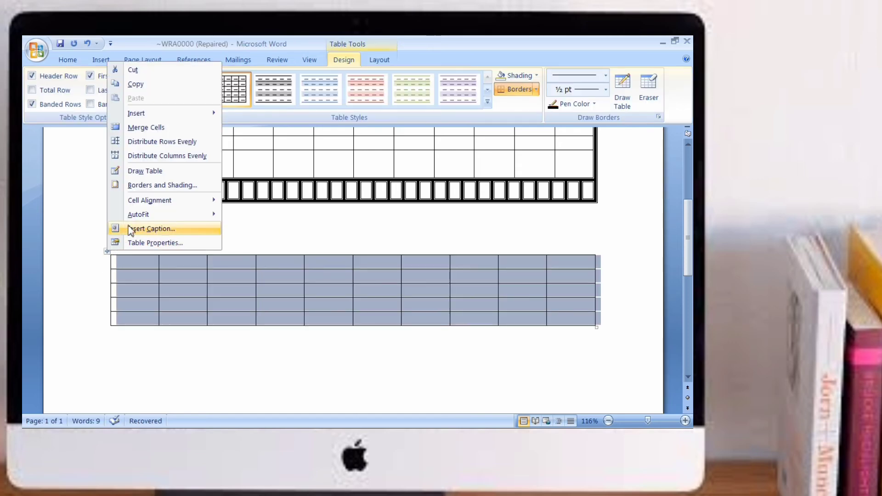
mouse_move(147, 216)
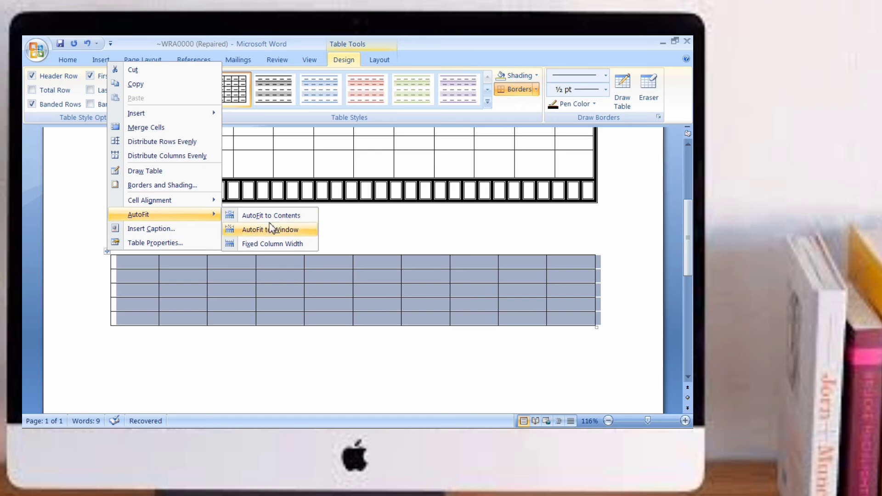
click(269, 244)
click(292, 342)
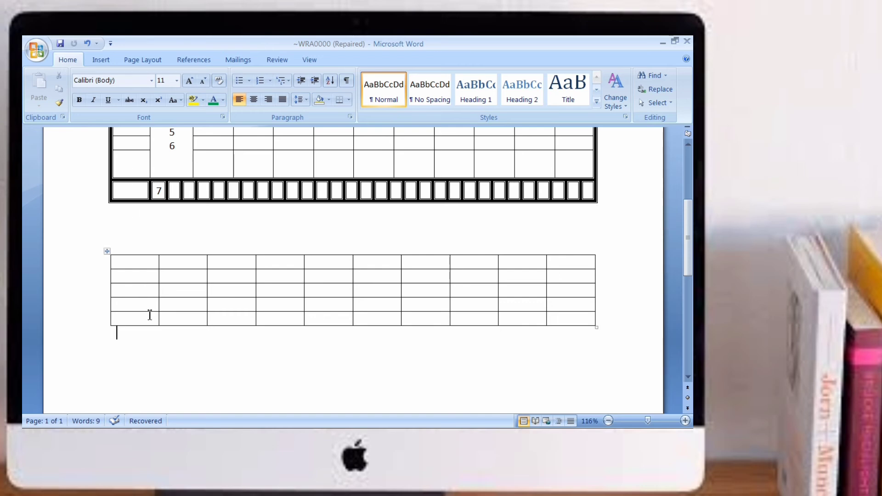
Step: Set the height of the MARK SHEET header row to 0.4 inches
click(273, 270)
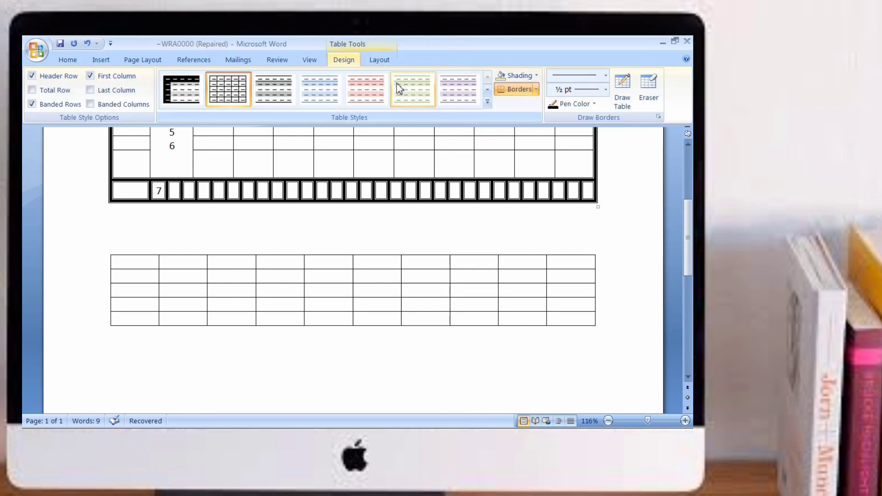
click(380, 61)
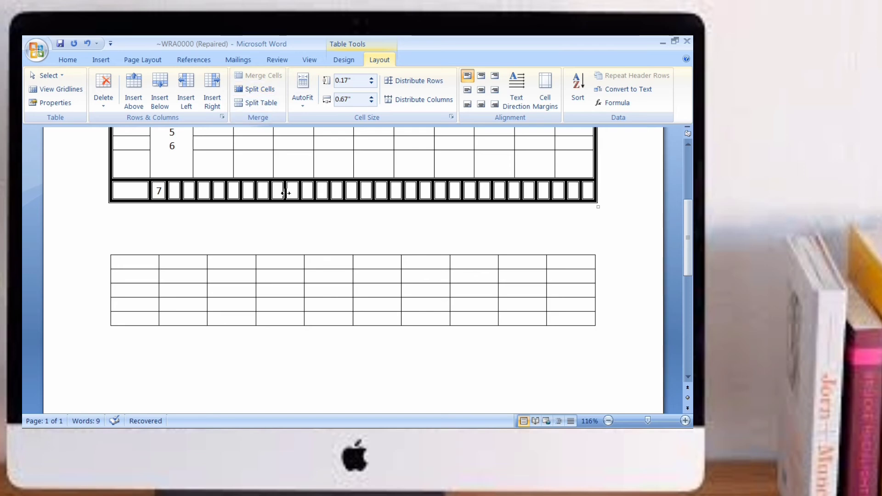
scroll(422, 260, up, 5)
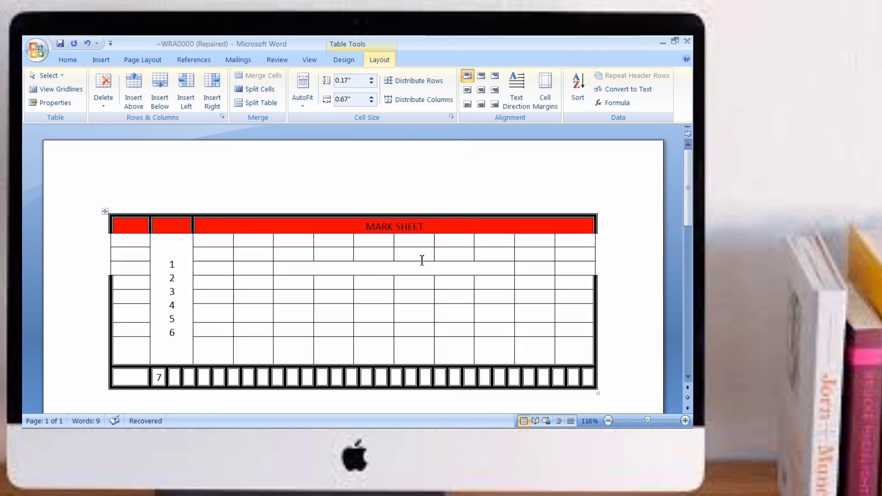
click(433, 227)
click(372, 79)
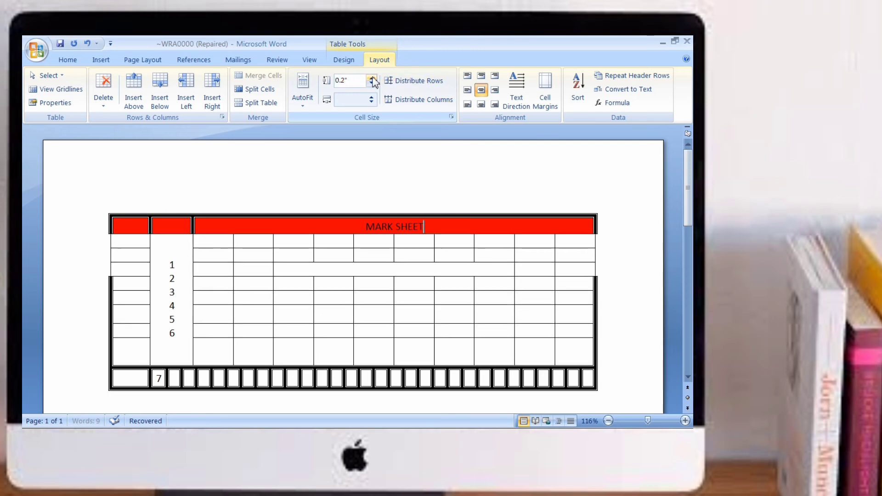
click(373, 79)
click(373, 78)
click(373, 79)
click(373, 78)
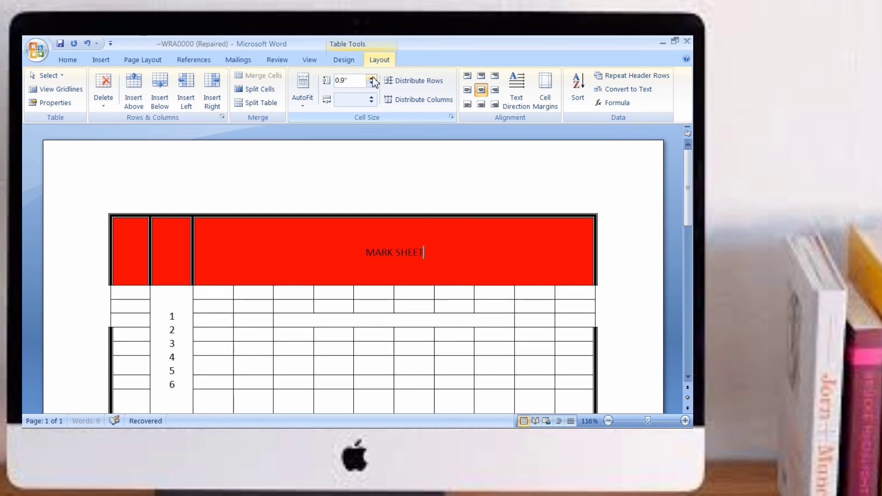
click(373, 78)
click(372, 78)
click(374, 84)
click(374, 84)
click(374, 85)
click(374, 85)
click(374, 85)
click(374, 84)
click(374, 85)
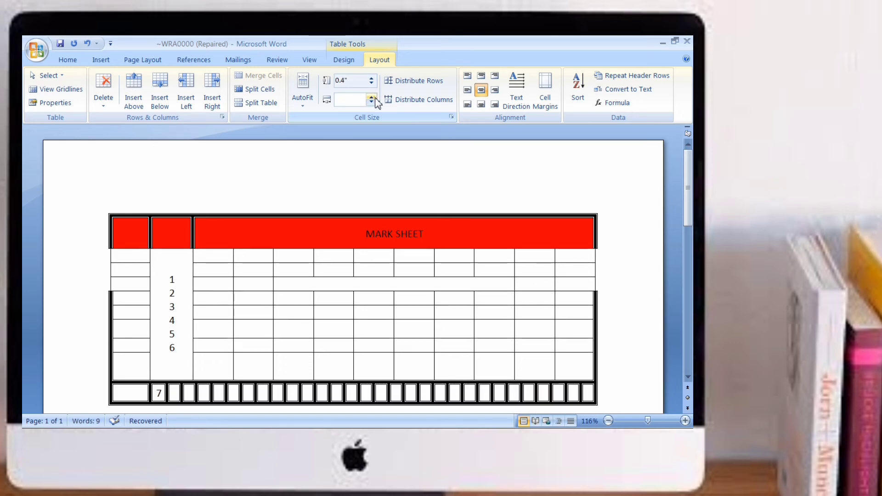
Step: Try increasing the column width of the MARK SHEET header cell, then undo the last three changes
click(372, 102)
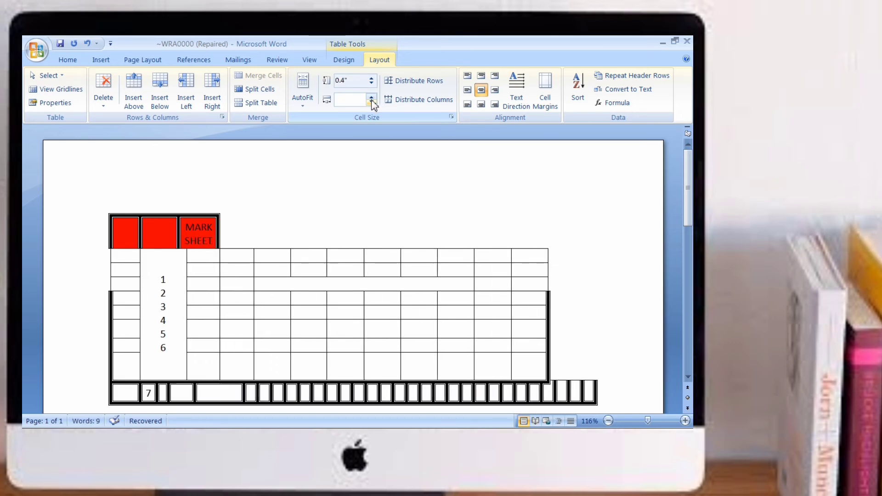
click(372, 101)
click(372, 102)
click(372, 101)
click(372, 101)
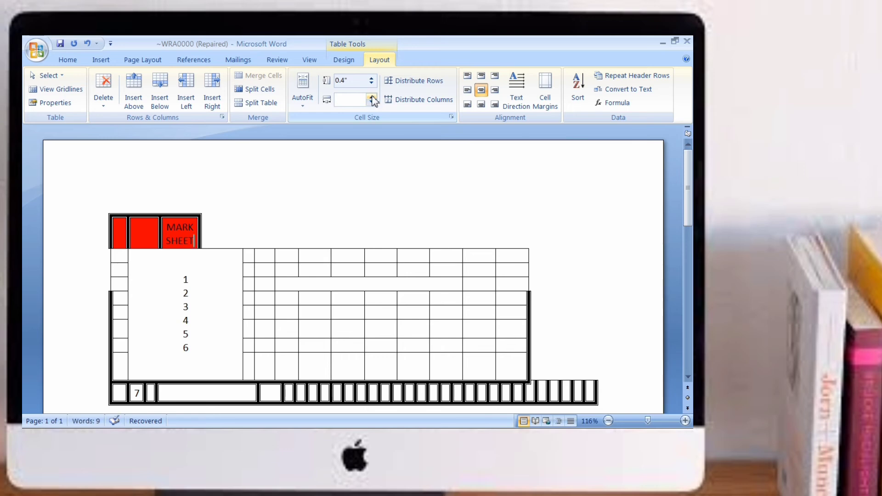
click(372, 102)
click(372, 102)
click(372, 102)
click(372, 102)
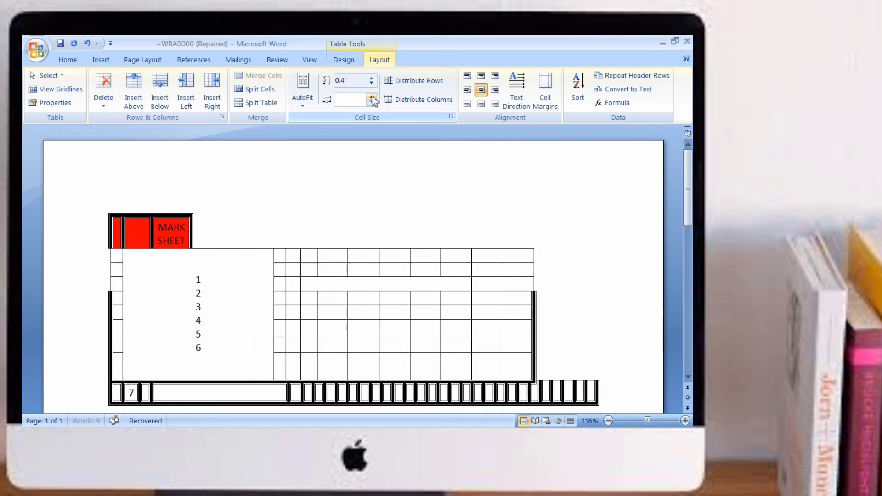
click(372, 102)
click(372, 101)
click(372, 102)
click(372, 101)
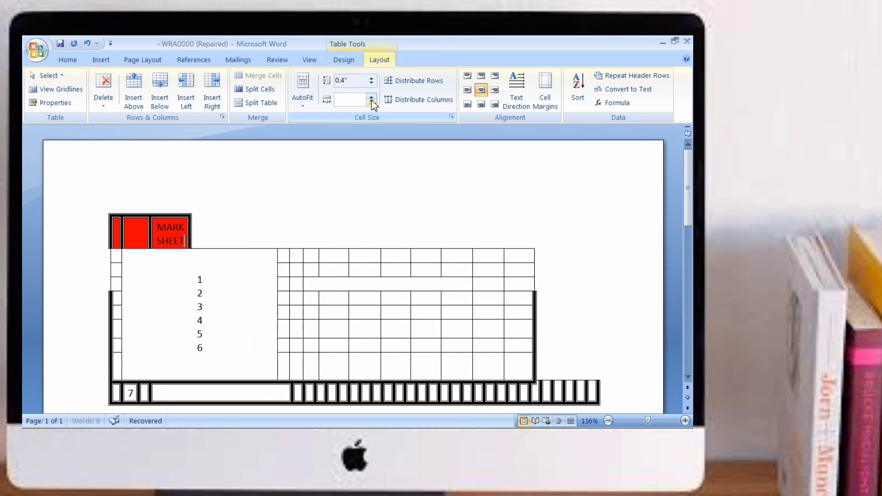
click(372, 101)
click(372, 101)
click(372, 101)
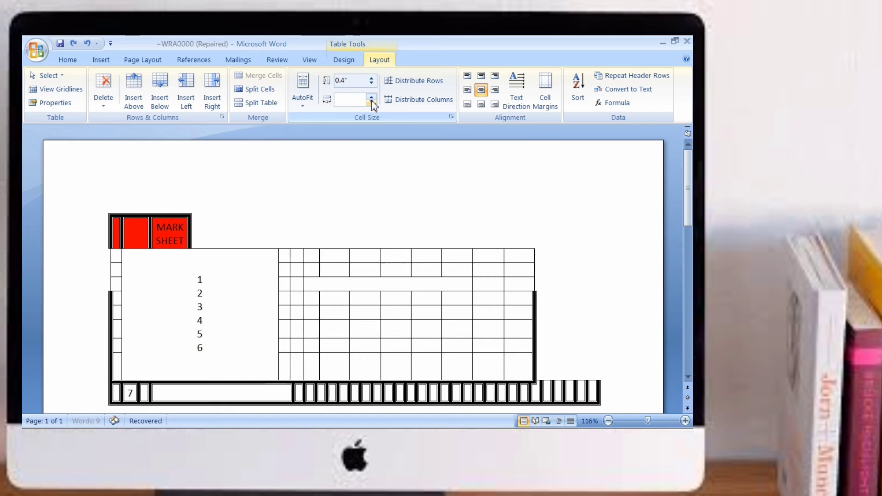
click(372, 102)
click(372, 101)
click(372, 102)
click(372, 101)
click(372, 101)
click(372, 102)
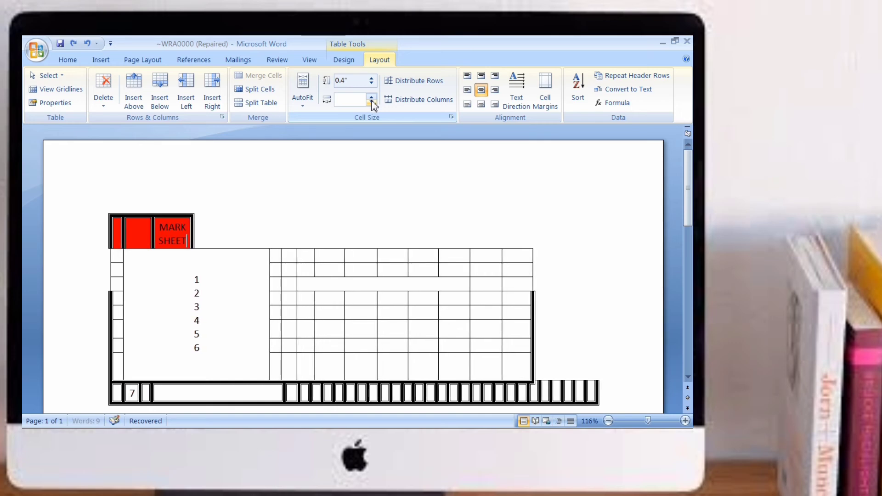
click(372, 101)
click(372, 102)
click(372, 102)
key(ctrl+z)
key(ctrl+z)
key(ctrl+z)
key(ctrl+z)
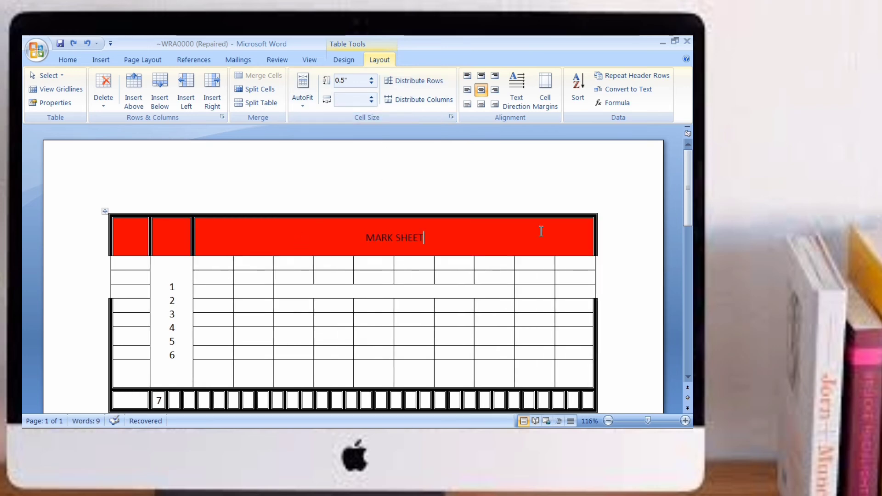
Step: Try widening a column of the new table and restart the program
drag(687, 188, 687, 247)
click(343, 245)
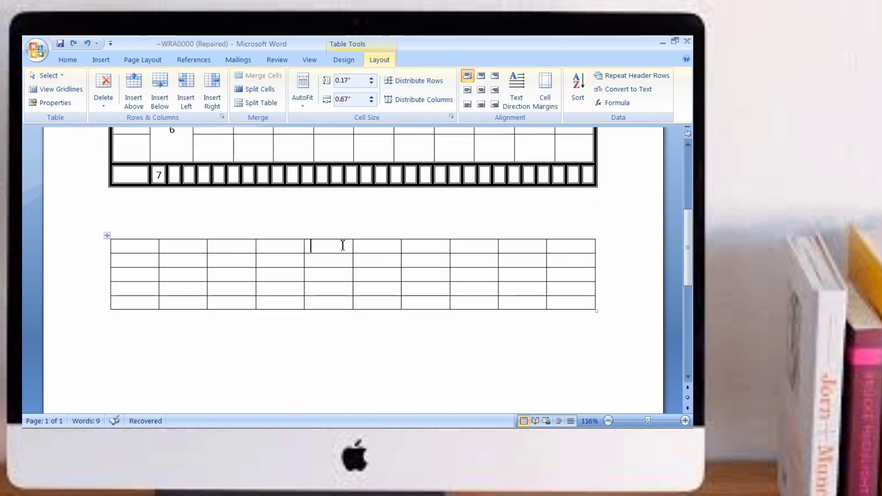
click(371, 102)
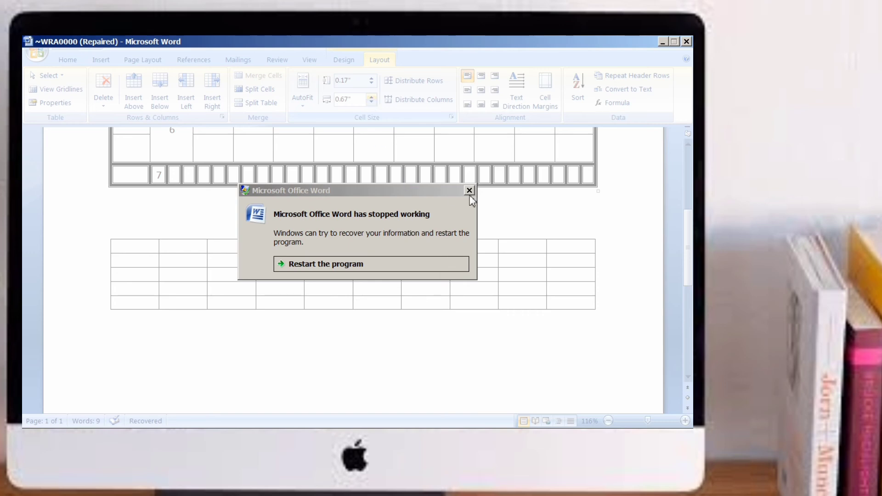
click(372, 260)
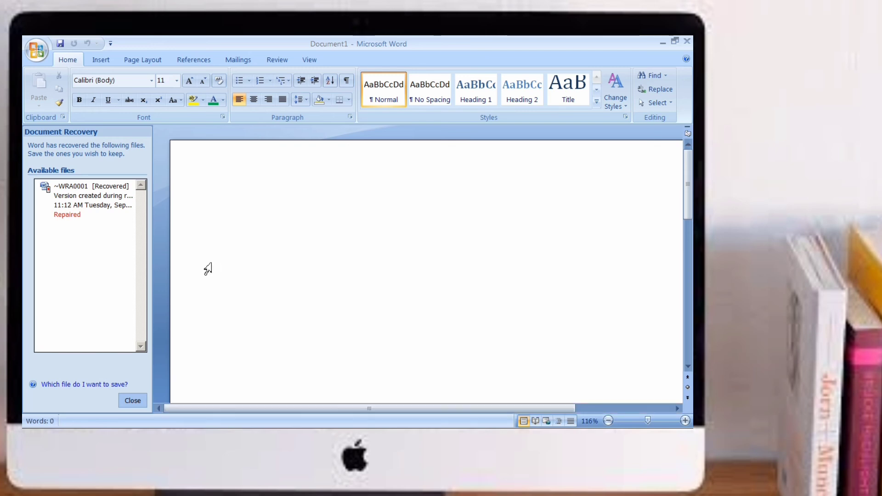
Step: Open the recovered document and close the Document Recovery pane
click(95, 199)
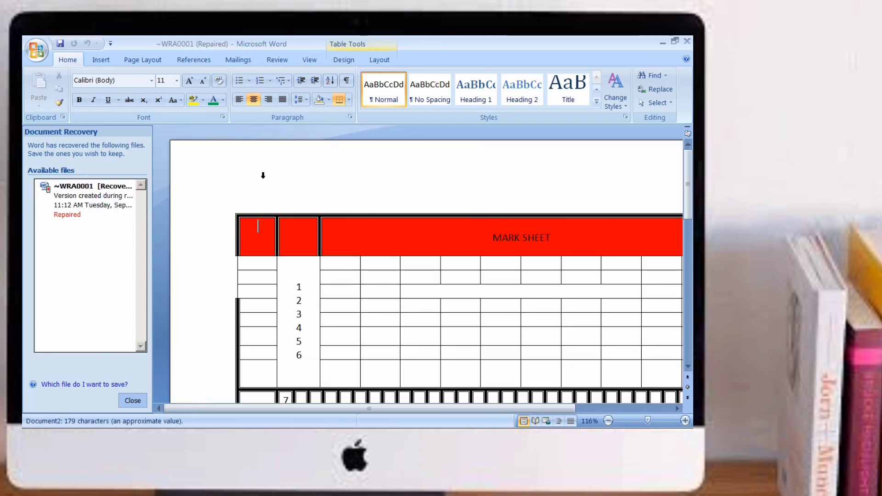
click(137, 401)
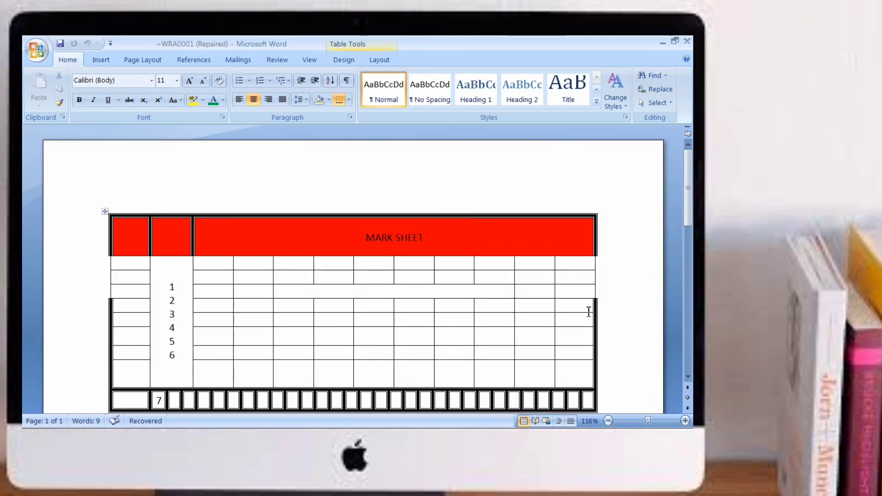
Step: Merge all cells in the top row of the new table
drag(691, 204, 689, 304)
drag(689, 272, 690, 233)
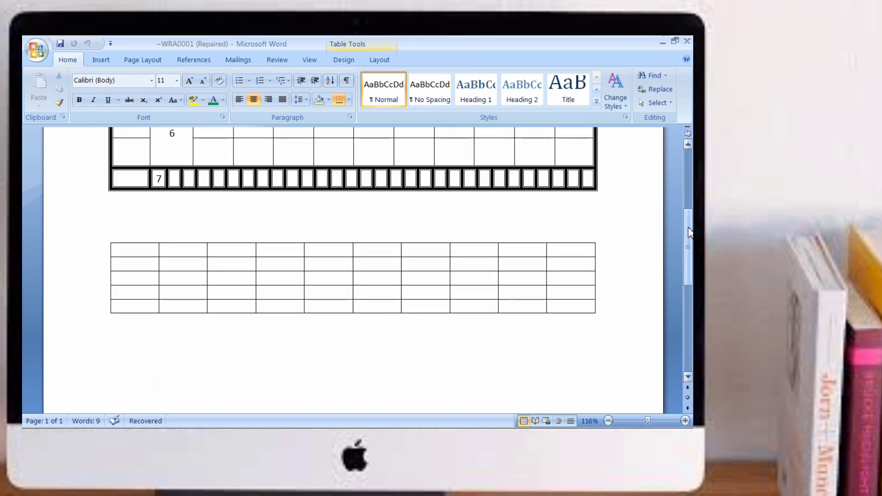
drag(135, 247, 572, 249)
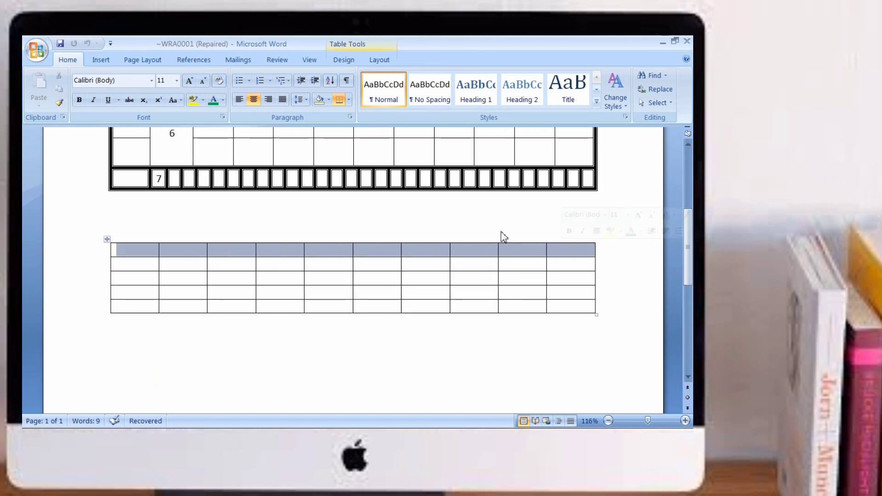
click(345, 63)
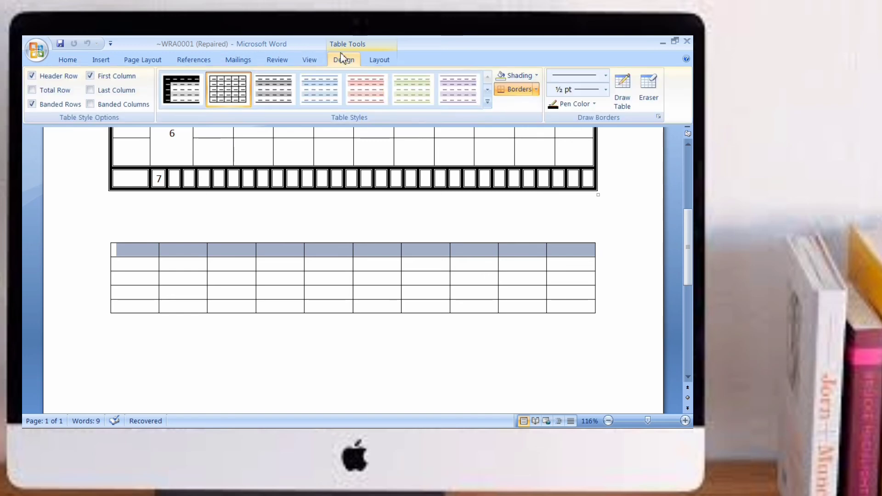
click(380, 60)
click(257, 76)
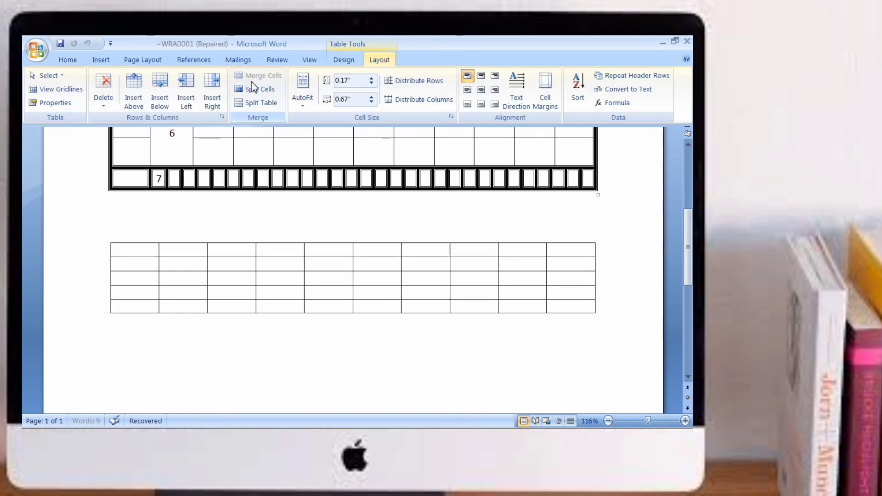
Step: Set the width of the new table's sixth column to 2.3 inches
click(309, 252)
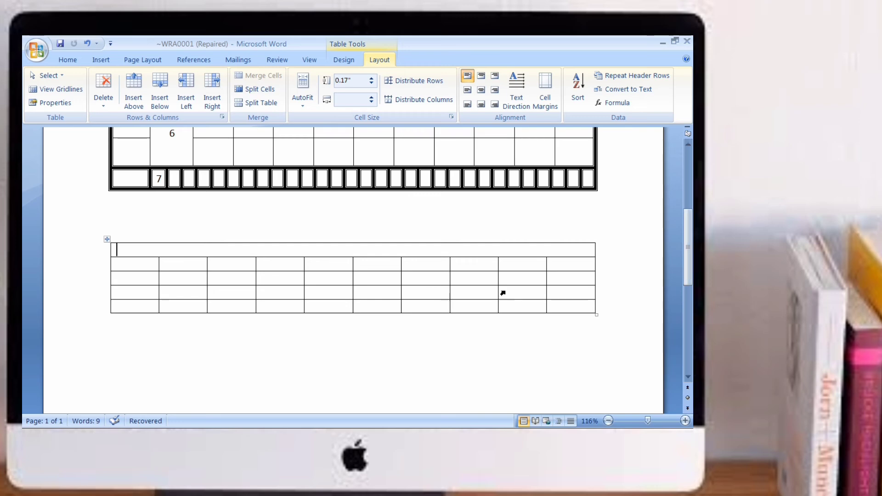
click(384, 268)
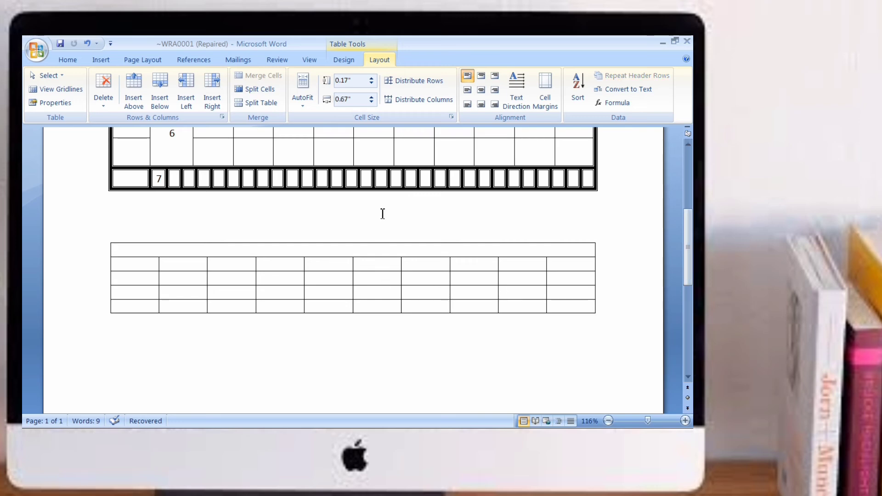
click(373, 99)
click(373, 97)
click(373, 97)
click(373, 97)
click(373, 98)
click(373, 97)
click(373, 97)
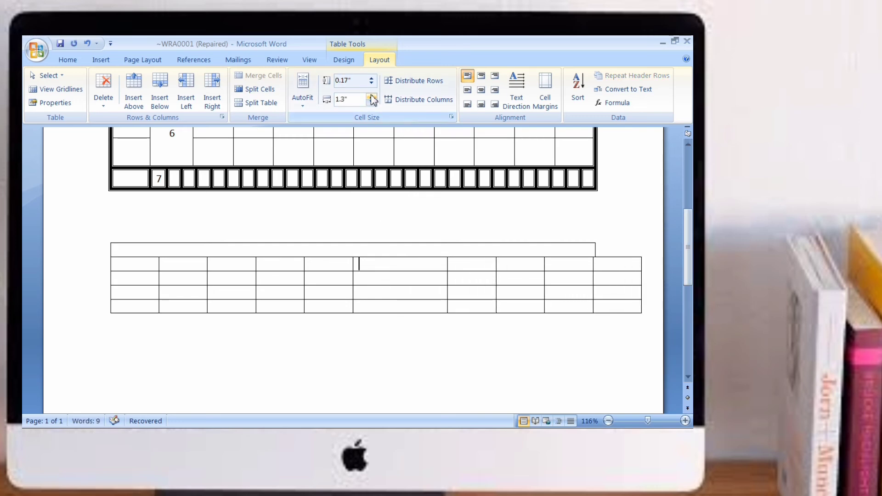
click(373, 98)
click(373, 98)
click(373, 98)
click(373, 97)
click(373, 98)
click(373, 97)
click(373, 97)
click(373, 97)
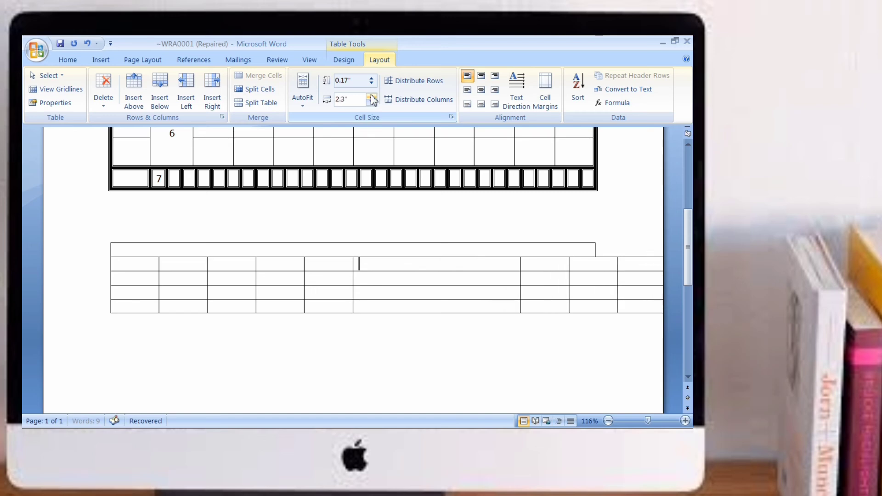
Step: Reduce the width of the new table's sixth column to 0.4 inches
click(372, 103)
click(372, 104)
click(372, 103)
click(372, 103)
click(372, 104)
click(372, 104)
click(372, 104)
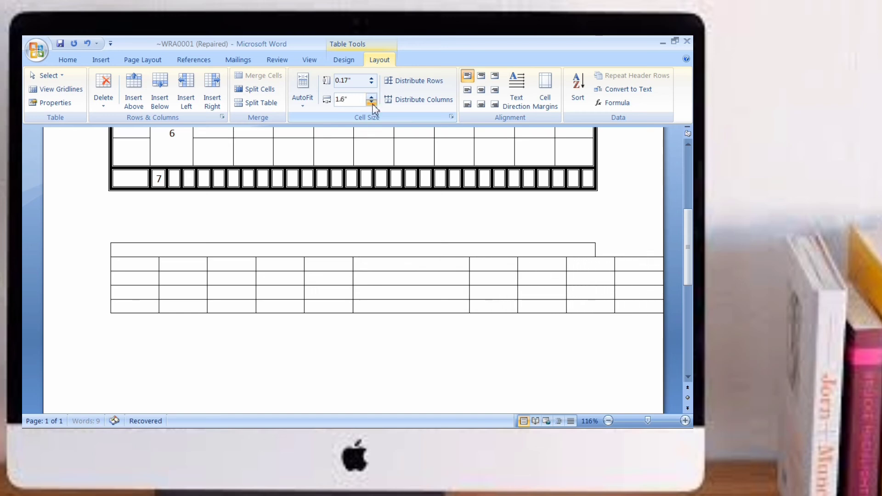
click(372, 103)
click(372, 103)
click(372, 104)
click(372, 104)
click(372, 104)
click(372, 104)
click(372, 104)
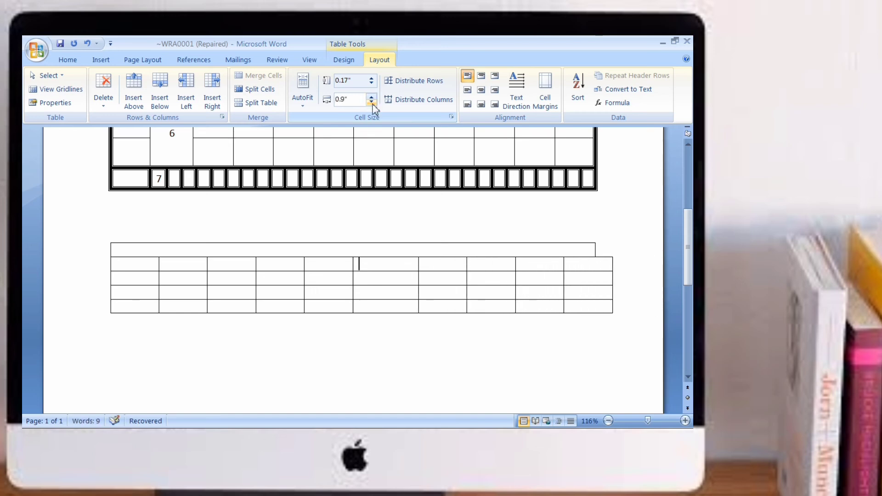
click(372, 103)
click(372, 104)
click(372, 104)
click(373, 97)
click(373, 97)
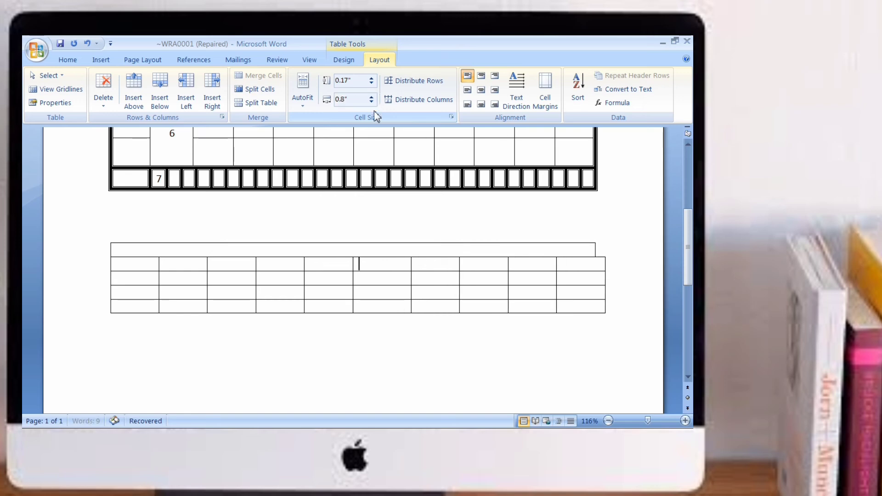
click(373, 103)
click(373, 103)
click(373, 104)
click(373, 103)
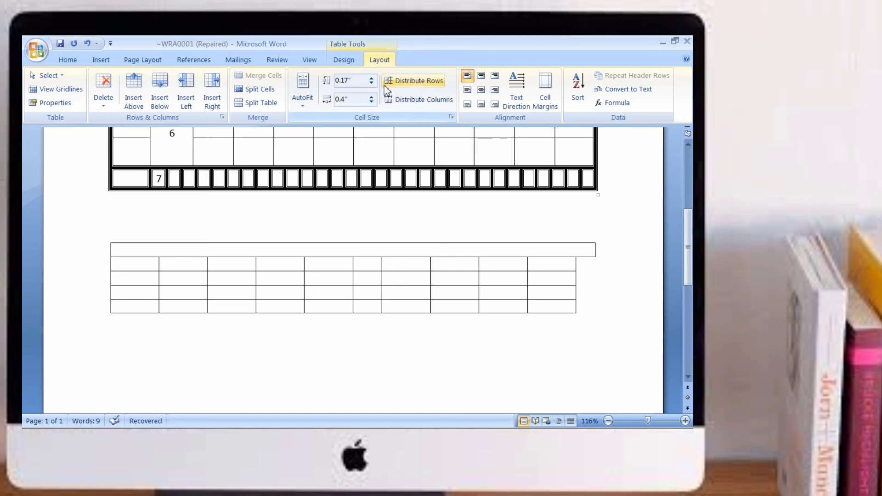
Step: Select the MARK SHEET heading and try each cell alignment option, ending with bottom center
drag(688, 248, 688, 189)
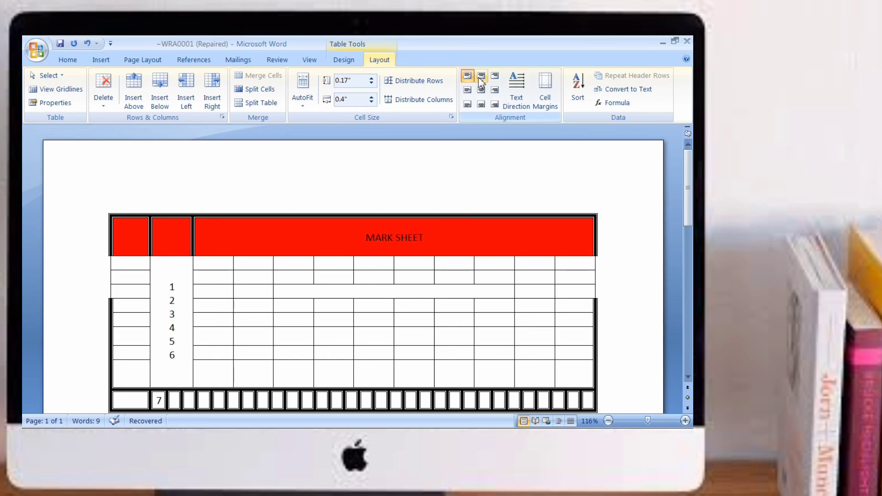
triple_click(365, 237)
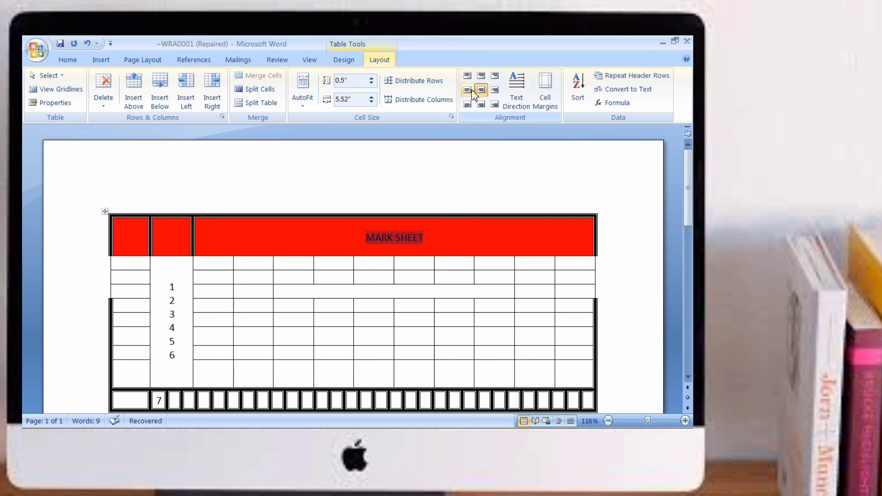
click(480, 76)
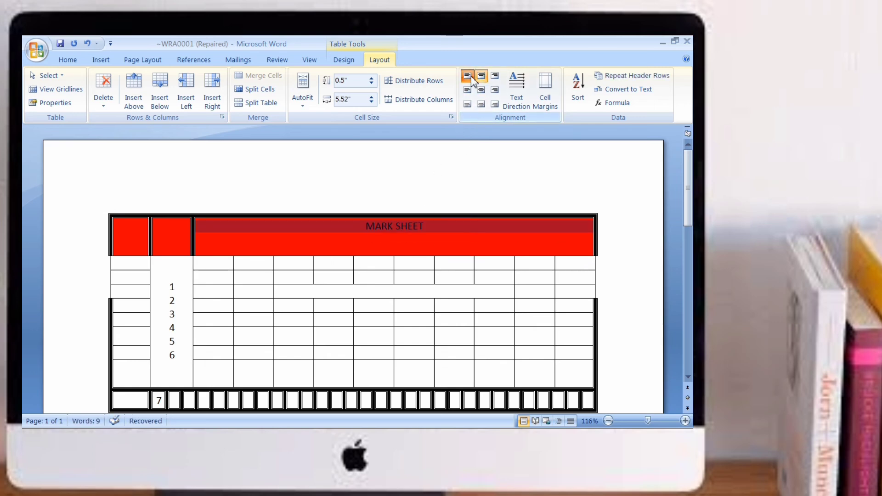
click(469, 77)
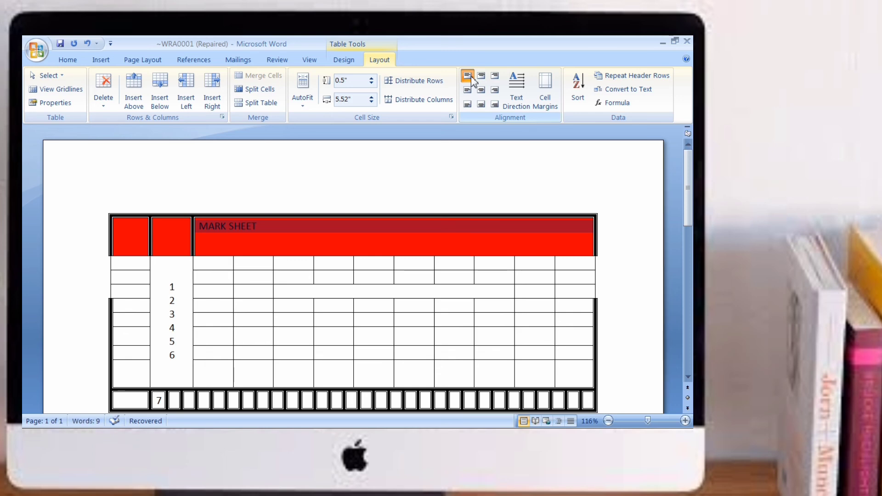
click(494, 75)
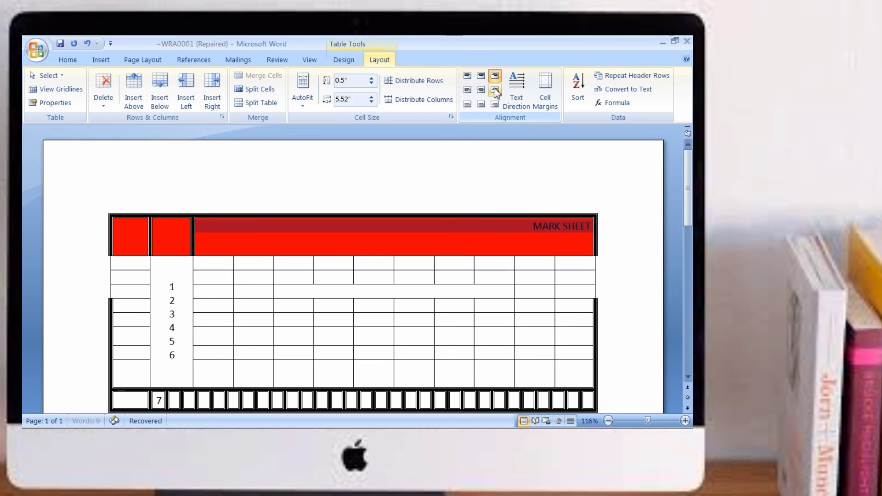
click(494, 90)
click(495, 104)
click(481, 104)
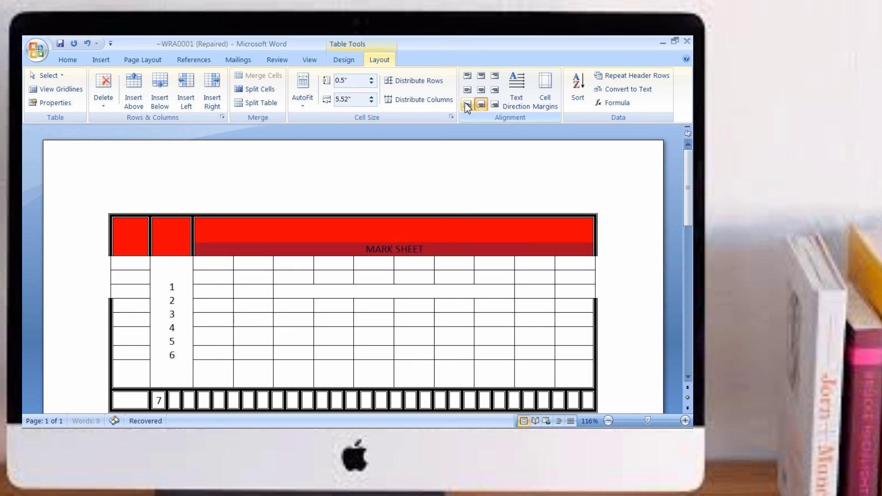
click(467, 104)
click(467, 89)
click(481, 89)
click(481, 76)
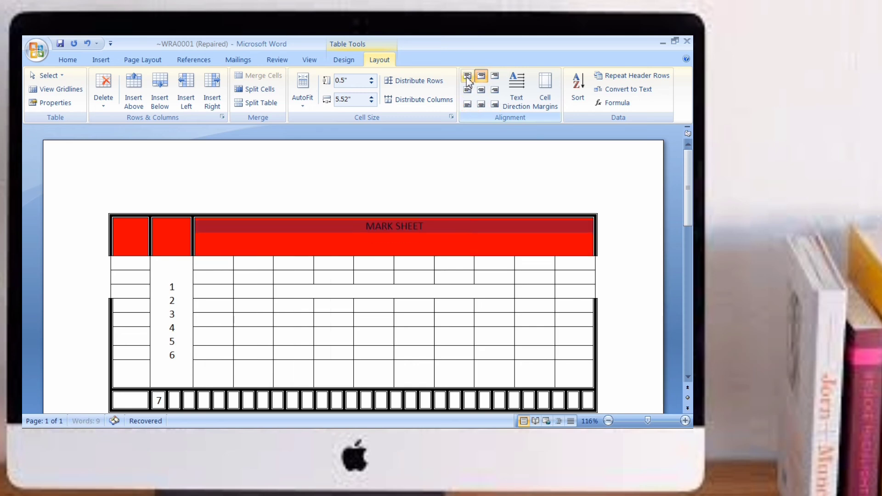
click(467, 75)
click(467, 90)
click(481, 89)
click(480, 104)
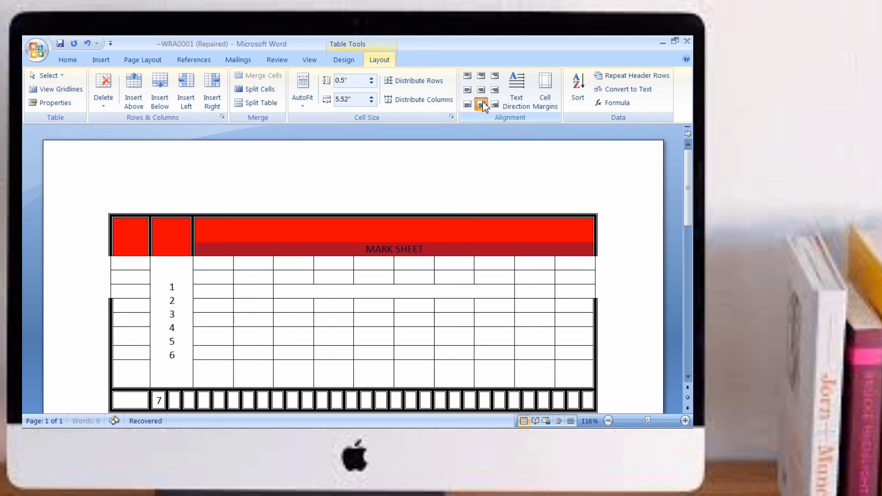
Step: Cycle the heading's text direction through the vertical orientations and back to horizontal
click(518, 100)
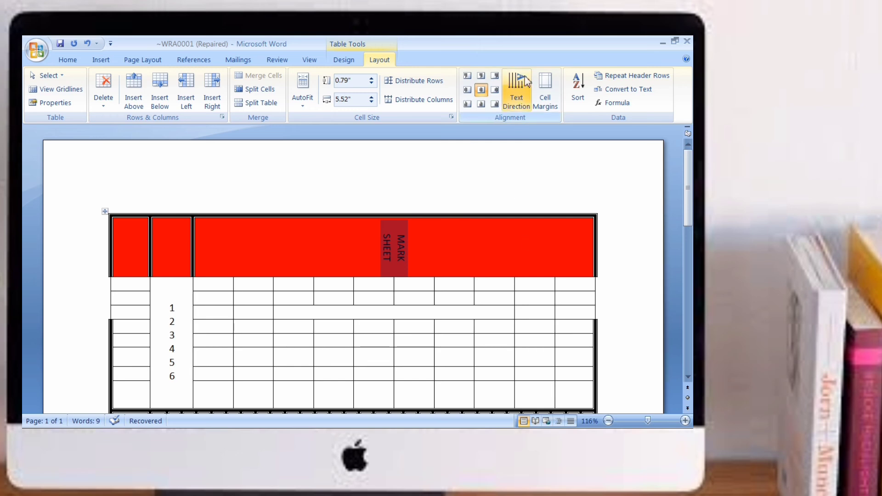
click(455, 249)
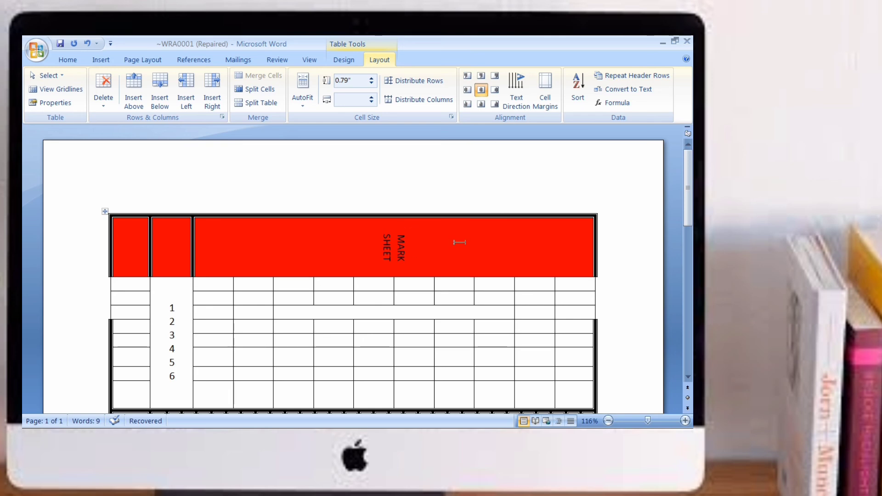
click(517, 97)
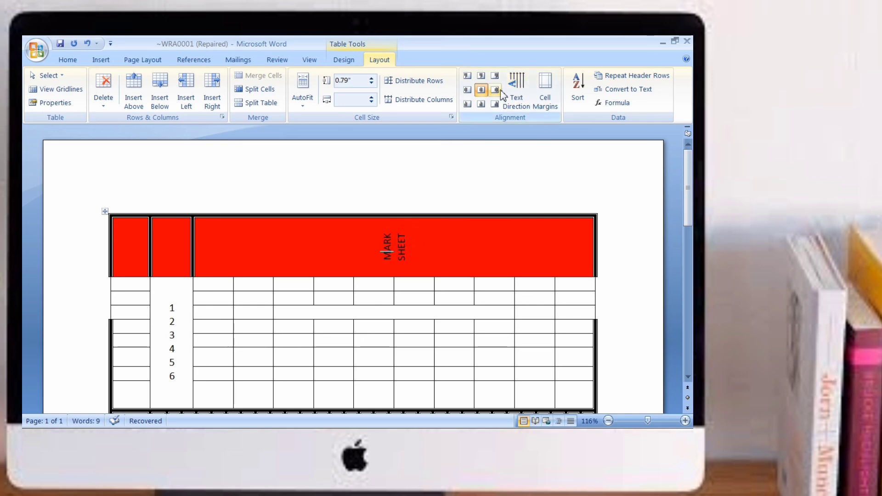
click(521, 94)
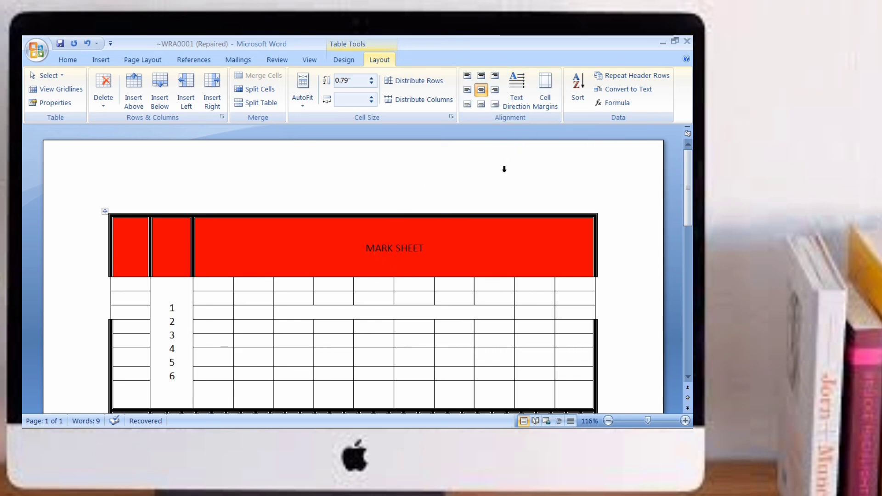
Step: Open the Table Options dialog for default cell margins and close it with OK
click(545, 91)
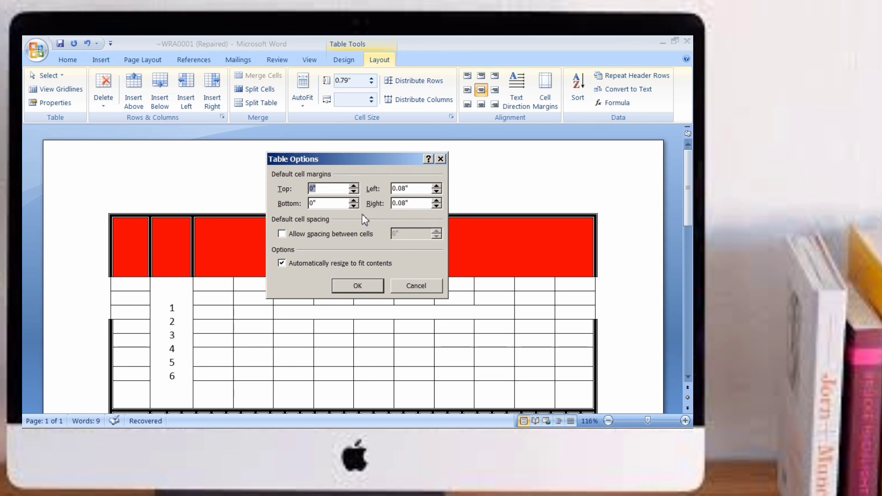
click(366, 291)
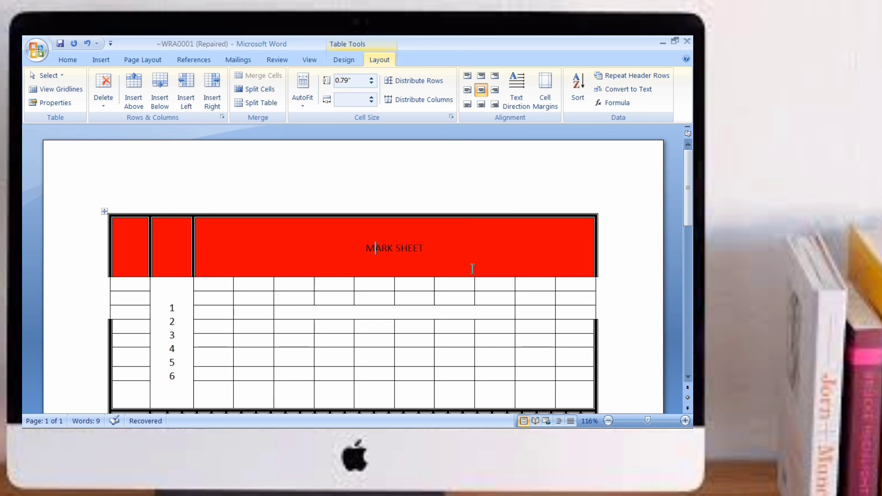
Step: Try to sort the mark sheet table from different cells, dismissing the message each time
click(585, 104)
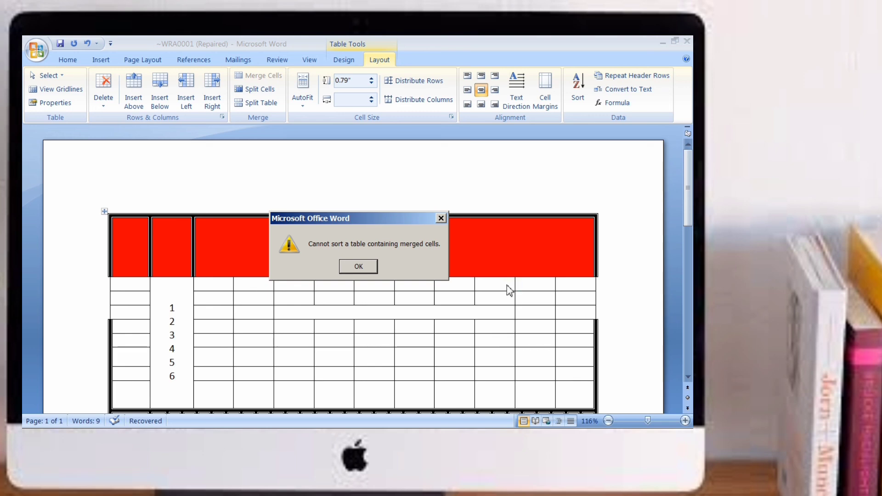
click(441, 218)
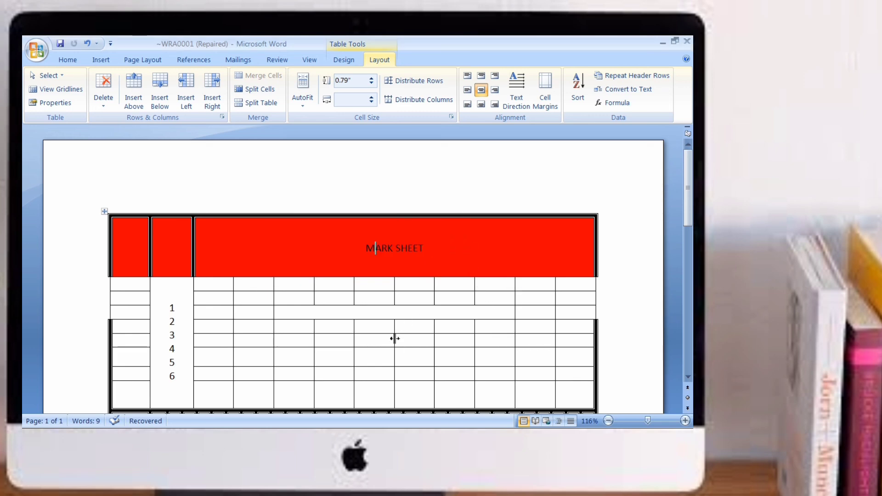
click(380, 340)
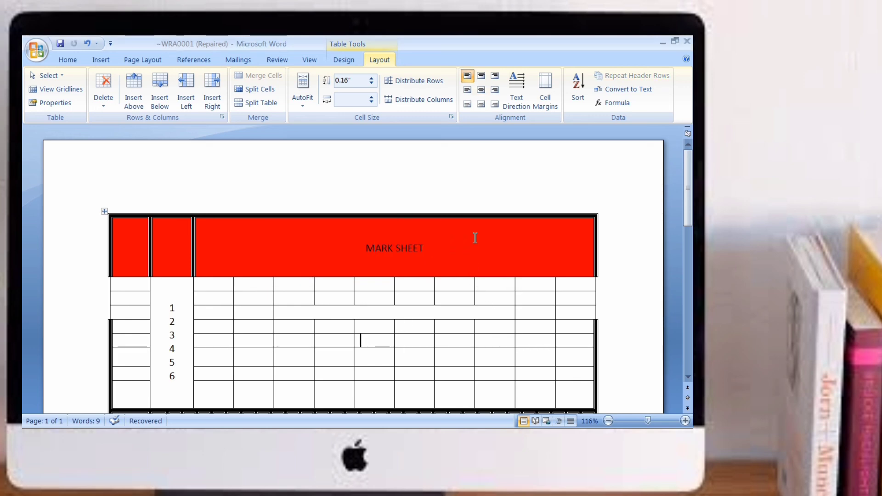
click(579, 101)
click(355, 266)
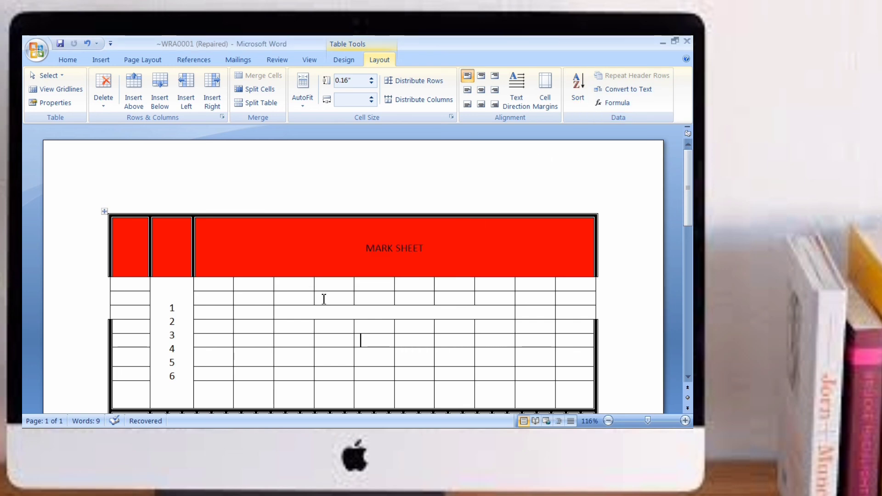
click(178, 334)
click(578, 92)
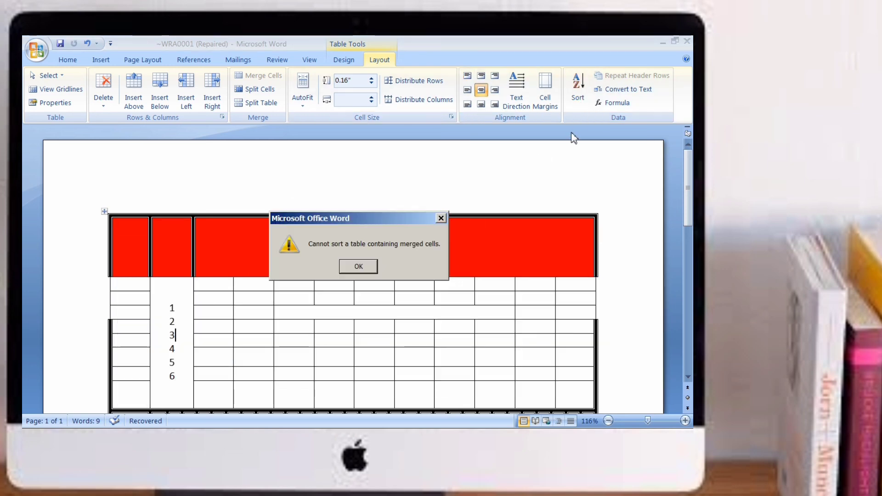
click(359, 266)
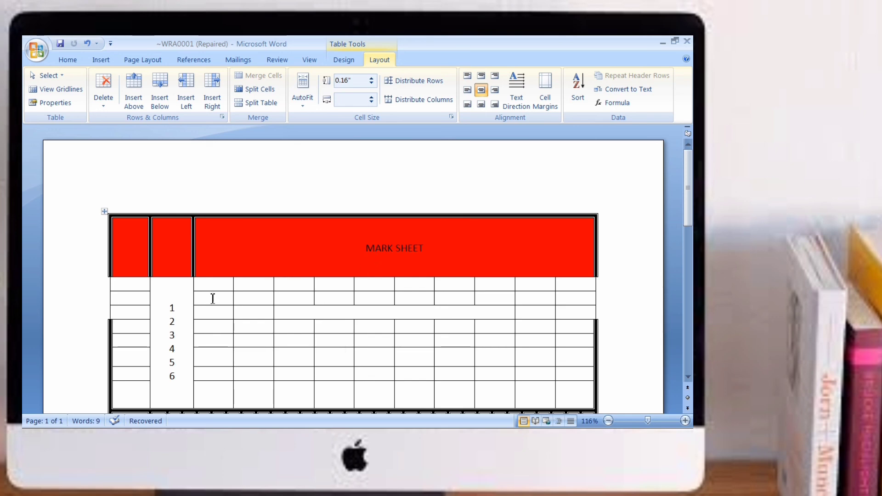
mouse_move(690, 209)
mouse_down()
mouse_move(692, 271)
mouse_move(692, 205)
mouse_up()
click(579, 100)
click(447, 217)
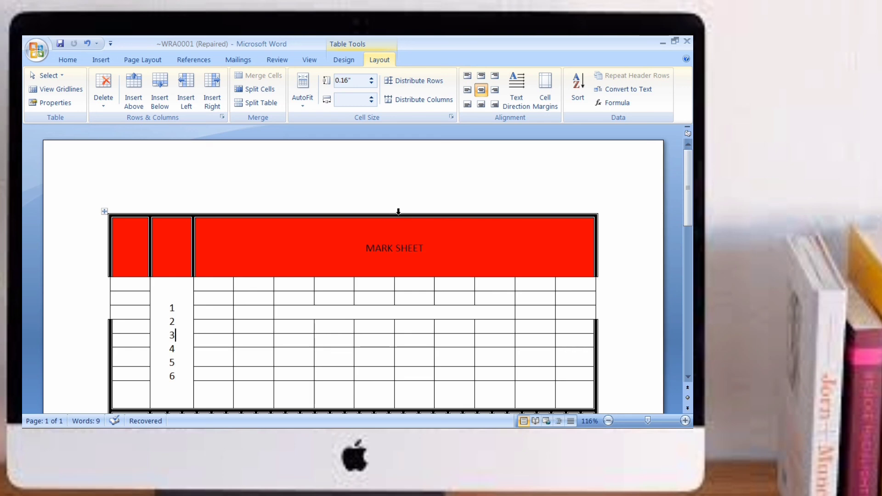
mouse_move(690, 216)
mouse_down()
mouse_move(691, 358)
mouse_move(689, 213)
mouse_up()
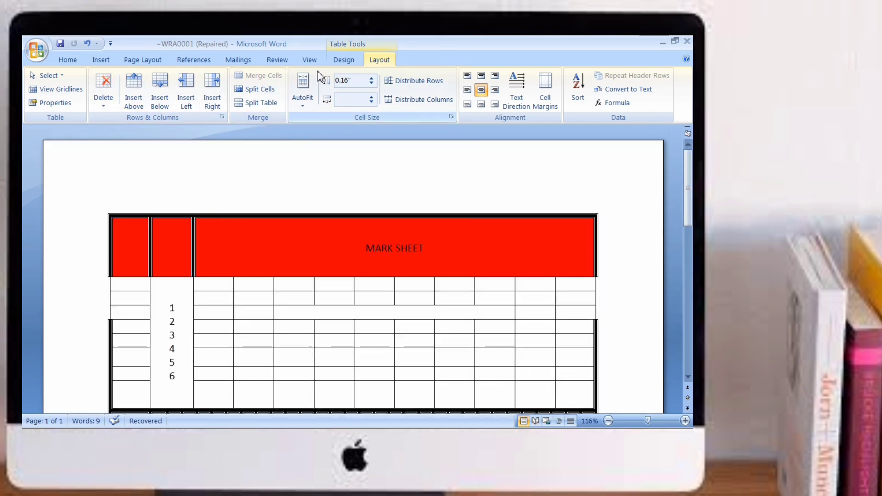
click(100, 59)
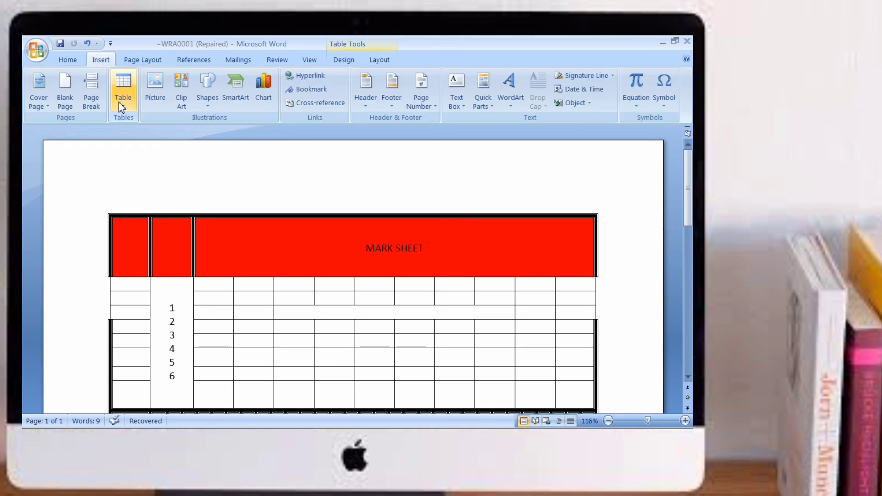
click(120, 104)
click(334, 196)
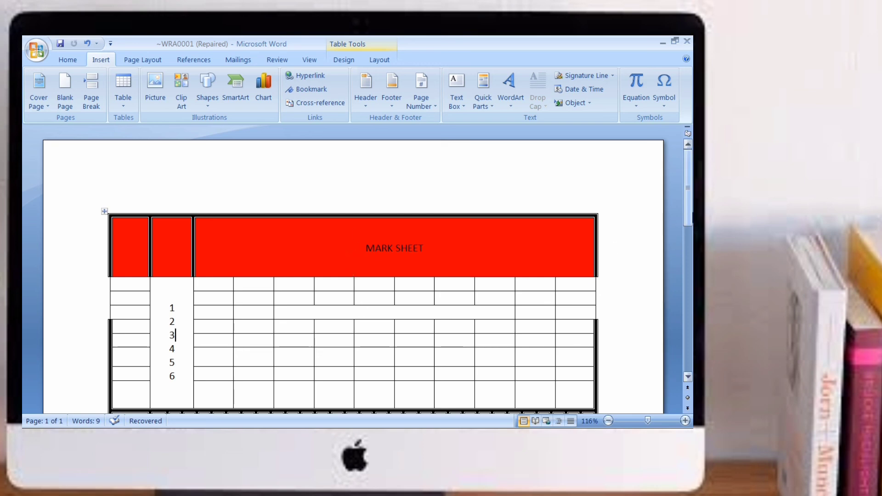
drag(691, 216, 680, 197)
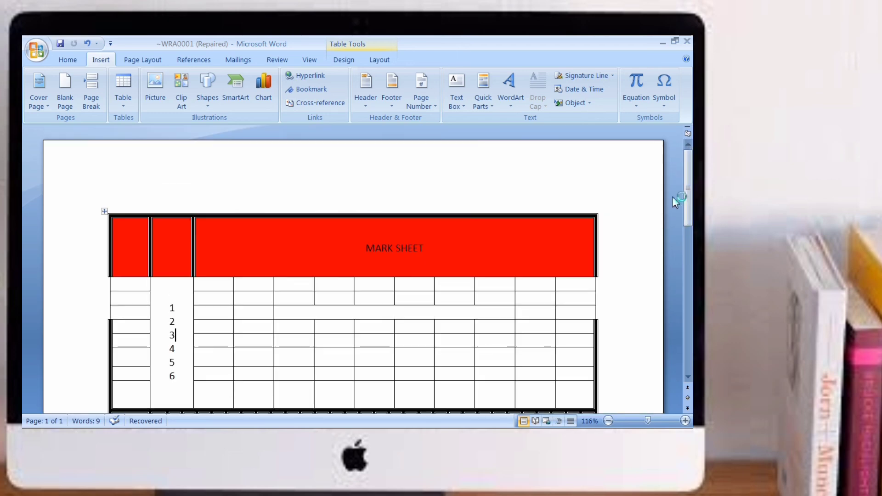